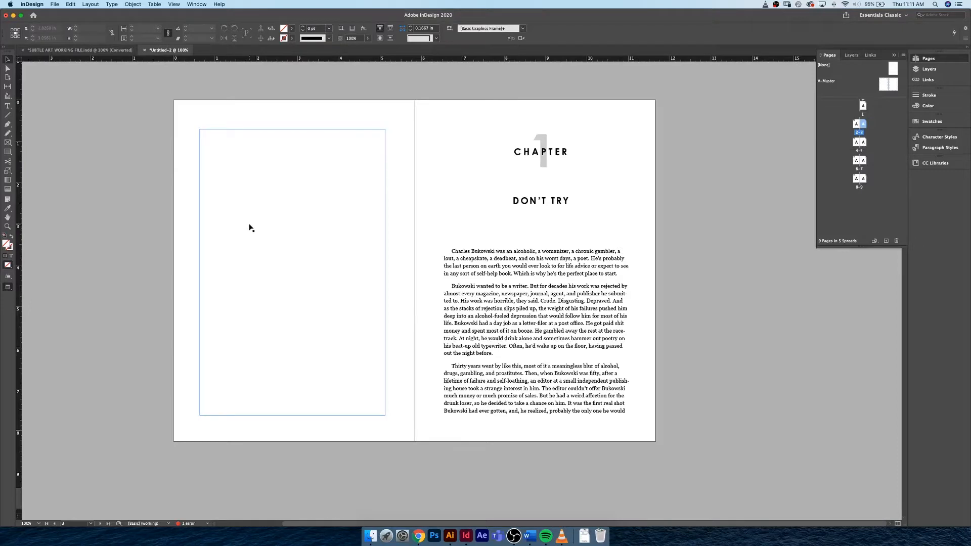
- Look through the Chapter 1 spreads and cover page to examine the current book layout
{"action": "scroll", "coordinate": [412, 228], "scroll_direction": "up", "scroll_amount": 5}
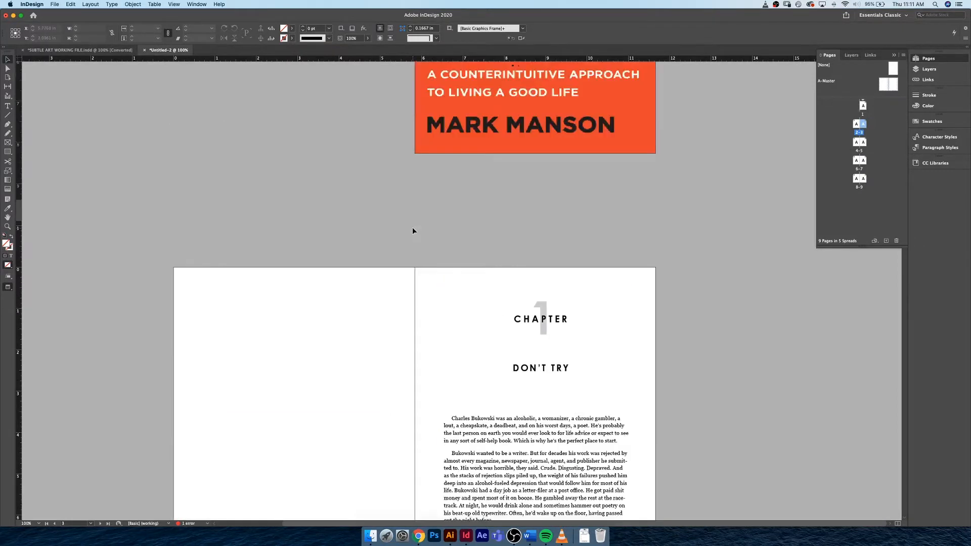
{"action": "scroll", "coordinate": [412, 231], "scroll_direction": "up", "scroll_amount": 8}
{"action": "scroll", "coordinate": [412, 230], "scroll_direction": "down", "scroll_amount": 10}
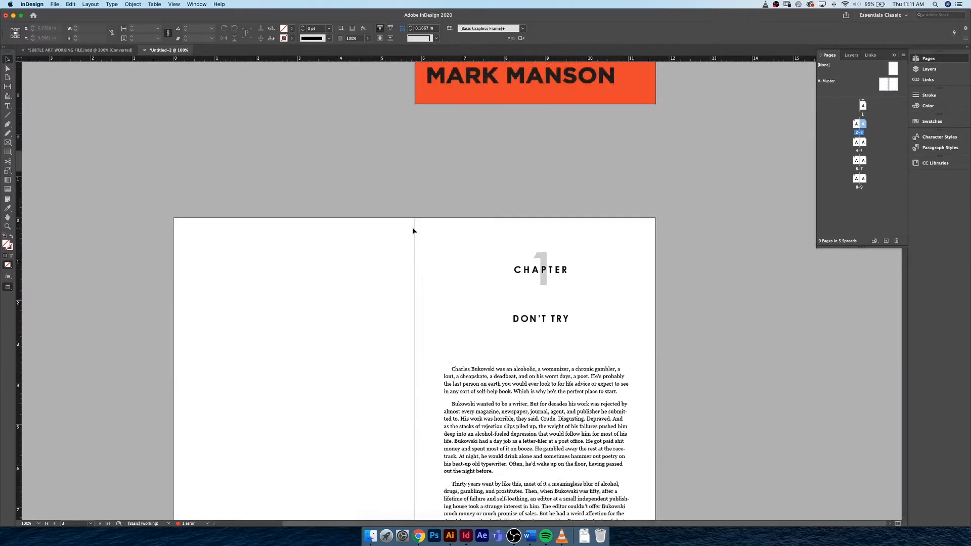
{"action": "scroll", "coordinate": [412, 231], "scroll_direction": "down", "scroll_amount": 13}
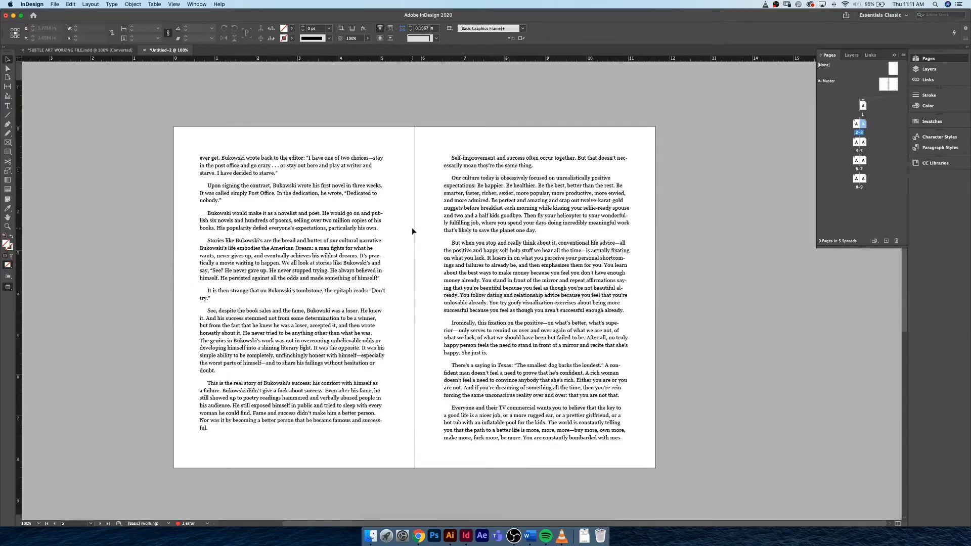
{"action": "scroll", "coordinate": [412, 231], "scroll_direction": "down", "scroll_amount": 10}
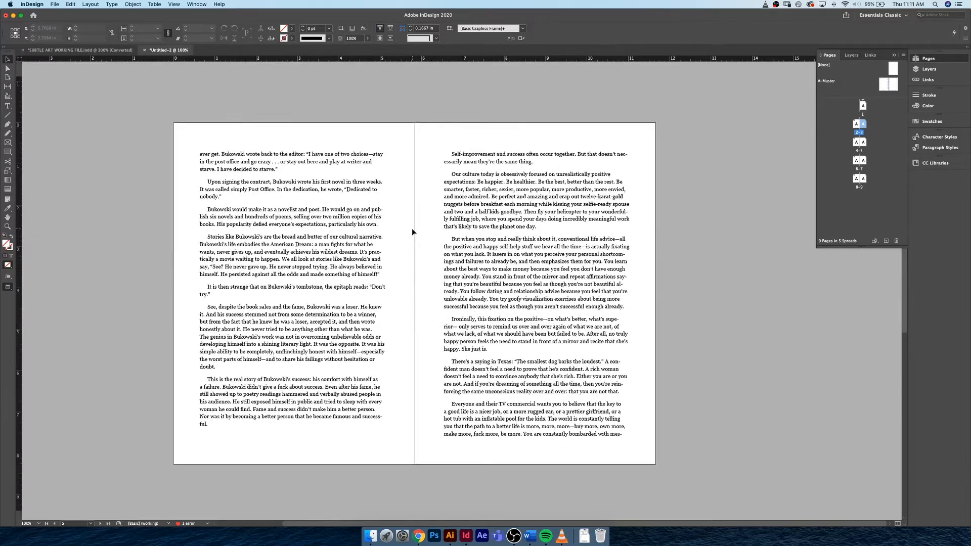
{"action": "scroll", "coordinate": [412, 231], "scroll_direction": "down", "scroll_amount": 2}
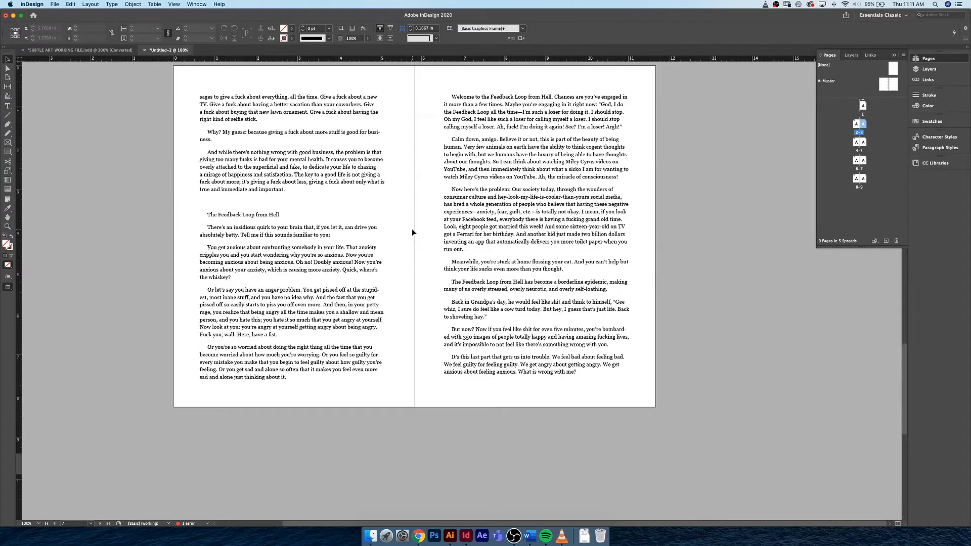
{"action": "scroll", "coordinate": [412, 231], "scroll_direction": "up", "scroll_amount": 20}
{"action": "scroll", "coordinate": [412, 230], "scroll_direction": "up", "scroll_amount": 3}
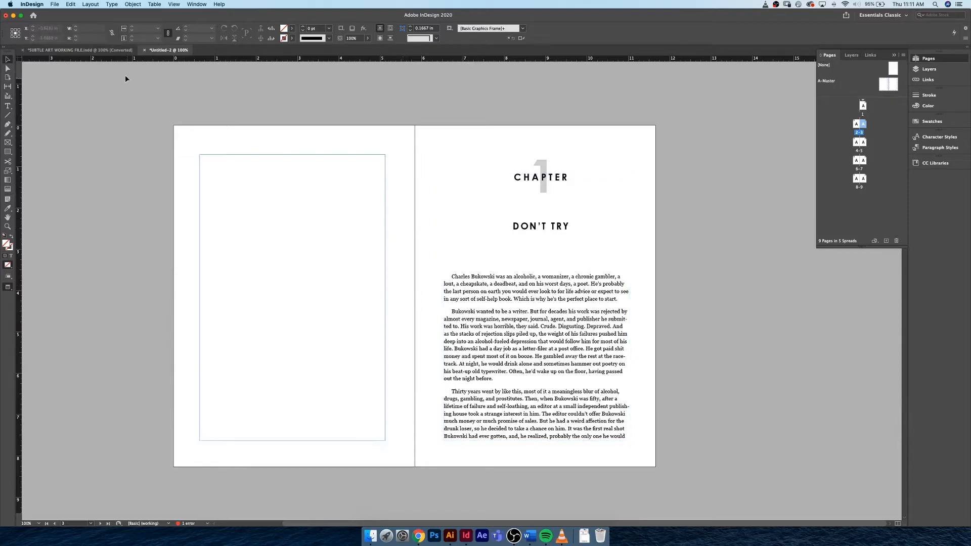
- Switch to SUBTLE ART WORKING FILE.indd and examine its formatted Contents pages
{"action": "left_click", "coordinate": [107, 50]}
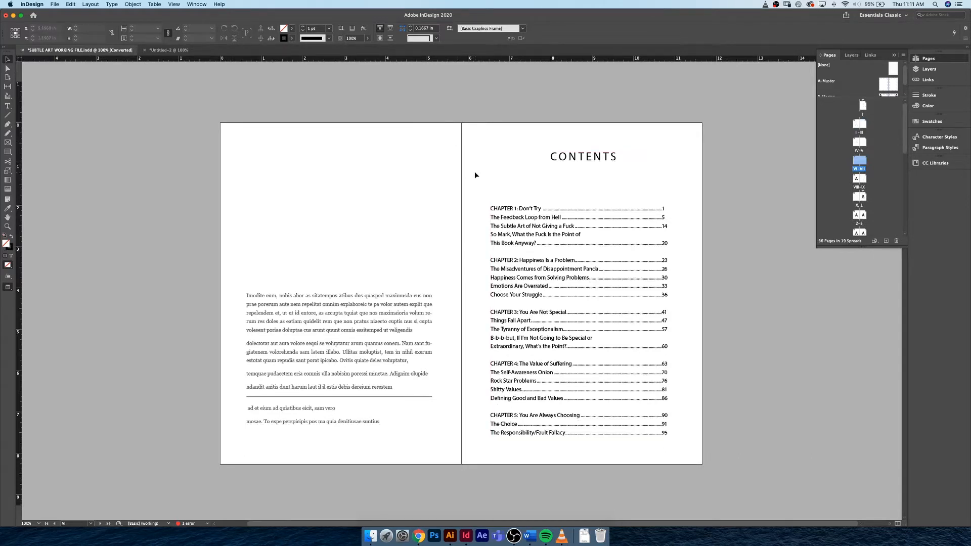
{"action": "scroll", "coordinate": [474, 172], "scroll_direction": "down", "scroll_amount": 10}
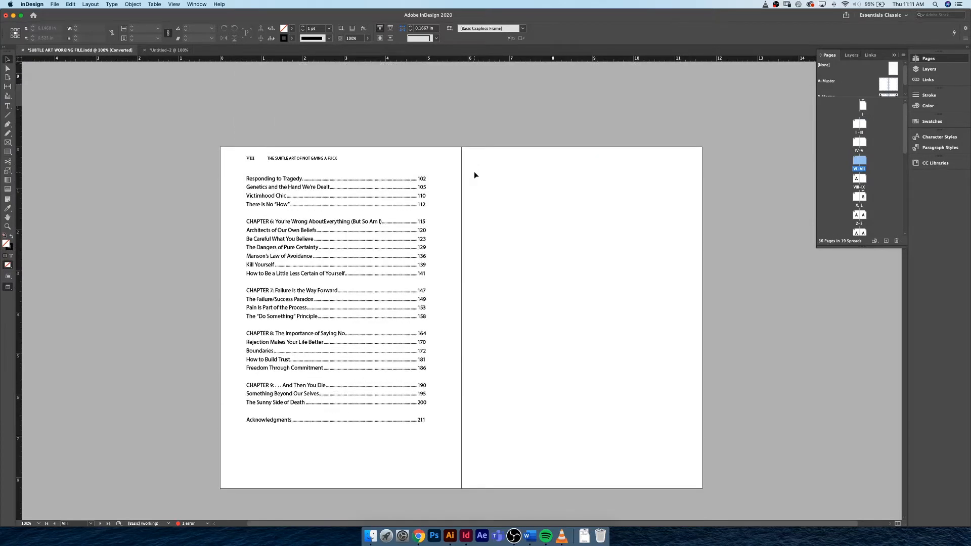
{"action": "scroll", "coordinate": [474, 175], "scroll_direction": "up", "scroll_amount": 10}
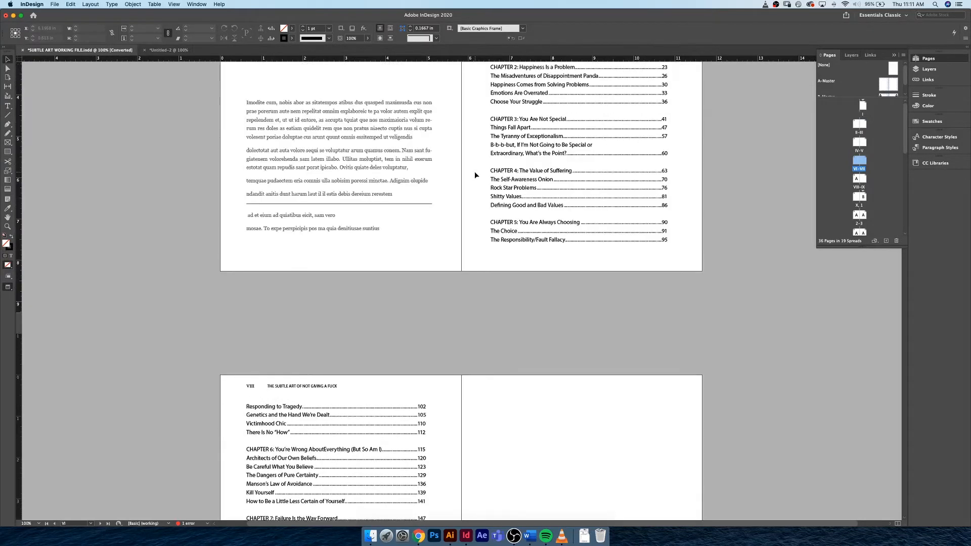
{"action": "scroll", "coordinate": [474, 175], "scroll_direction": "up", "scroll_amount": 3}
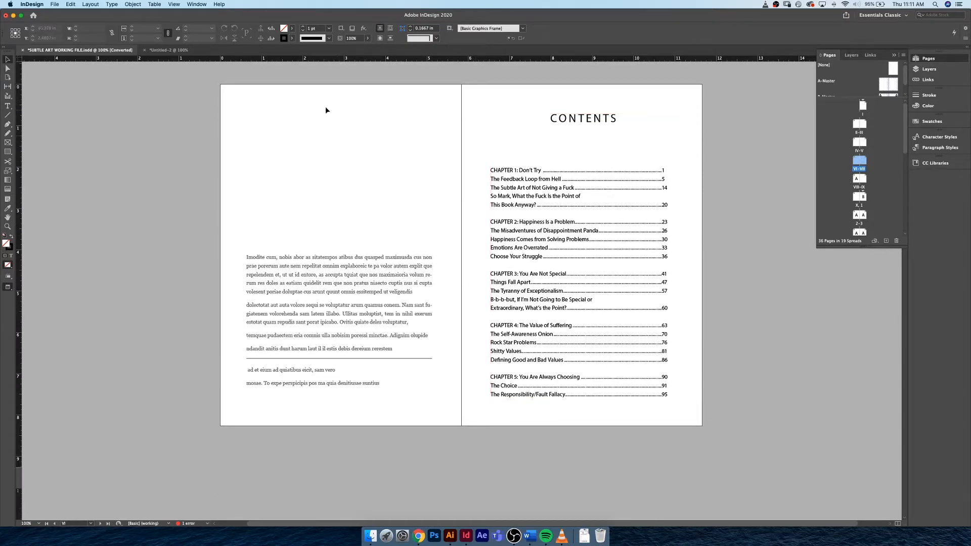
- In the Untitled-2 document, add nine blank pages directly after the cover page
{"action": "left_click", "coordinate": [168, 50]}
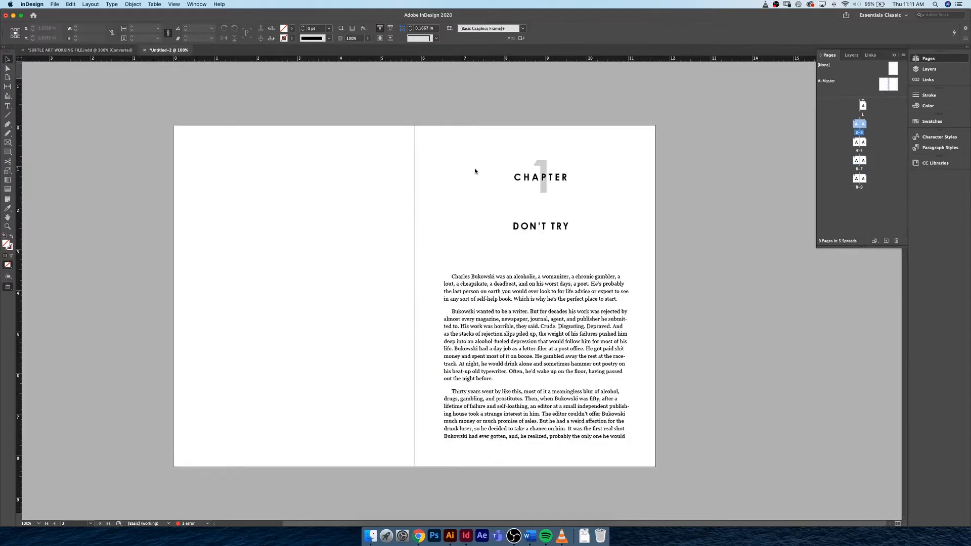
{"action": "double_click", "coordinate": [862, 106]}
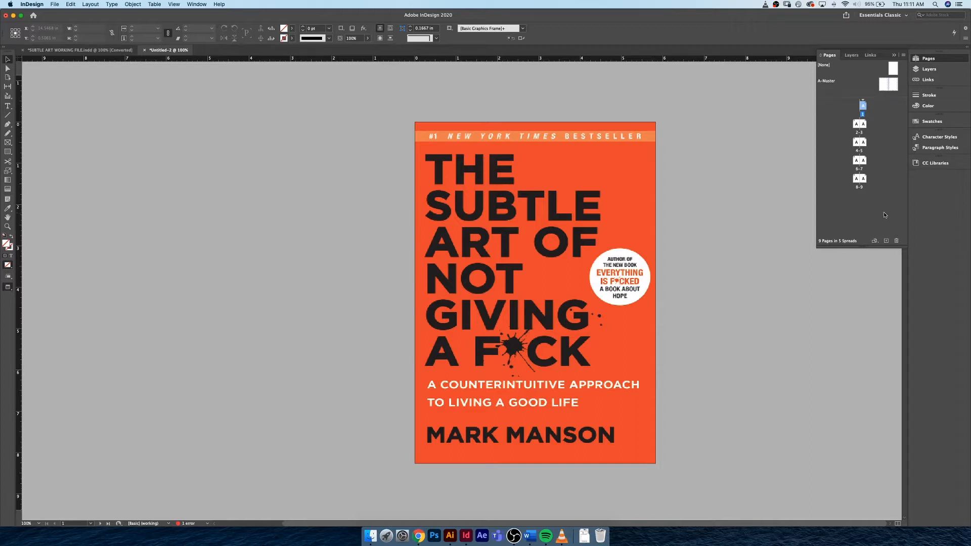
{"action": "left_click", "coordinate": [886, 241]}
{"action": "left_click", "coordinate": [887, 242]}
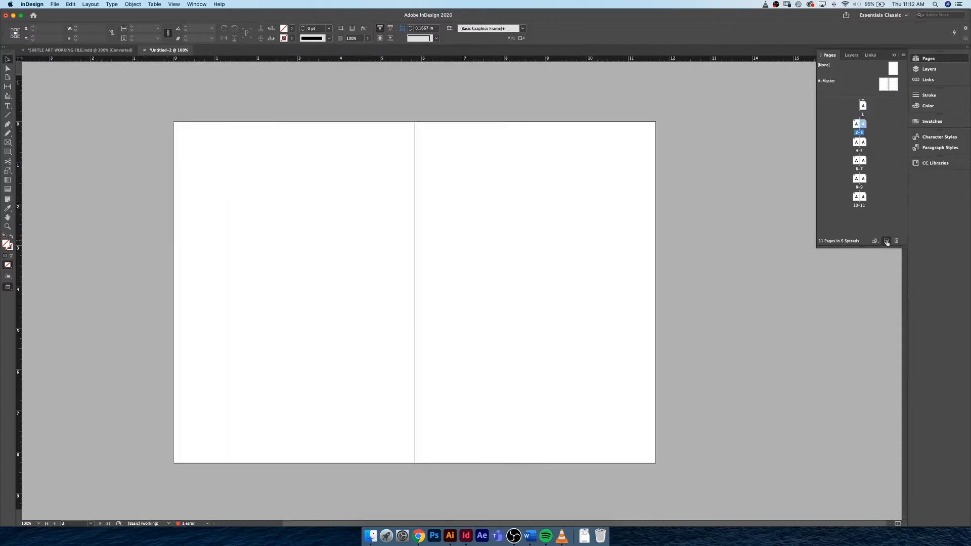
{"action": "left_click", "coordinate": [887, 242]}
{"action": "left_click", "coordinate": [886, 242]}
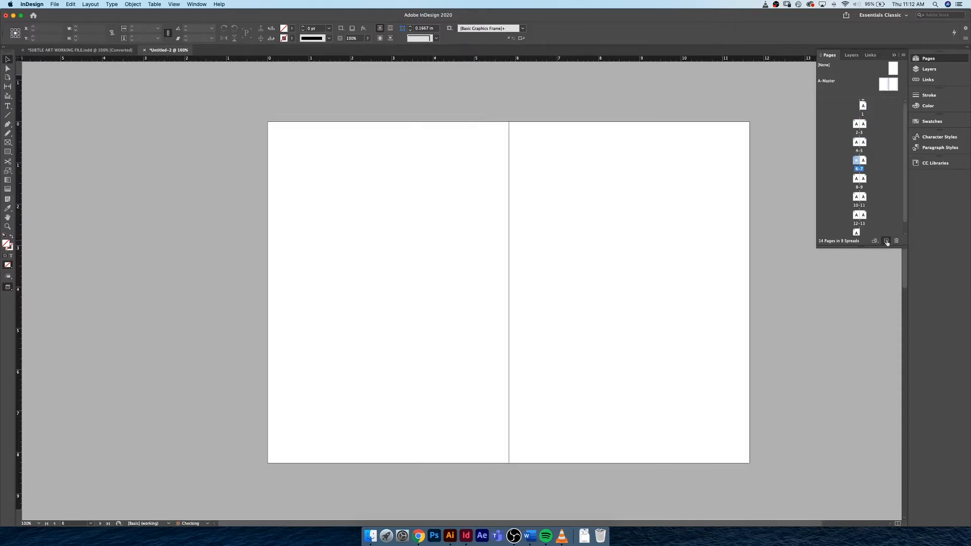
{"action": "left_click", "coordinate": [886, 242]}
{"action": "left_click", "coordinate": [887, 241]}
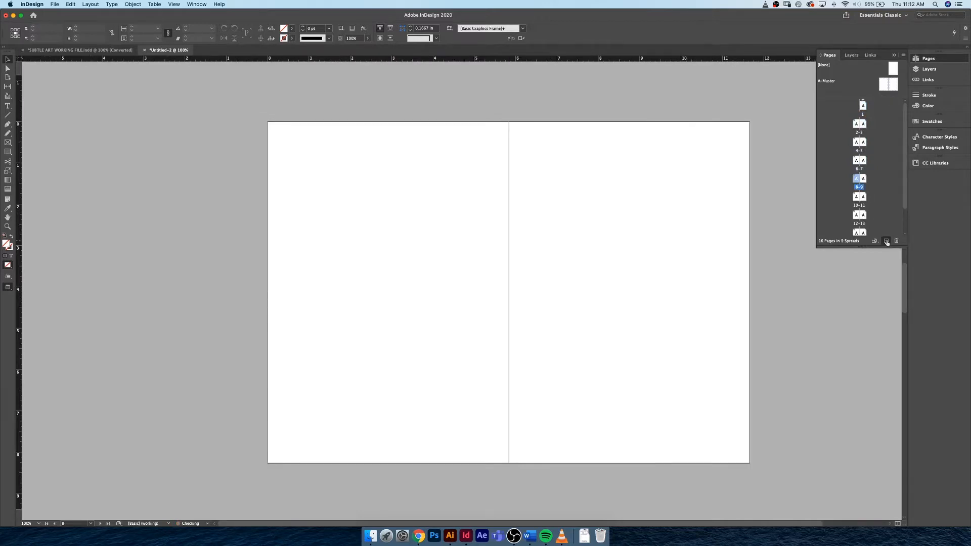
{"action": "left_click", "coordinate": [887, 242]}
{"action": "left_click", "coordinate": [887, 241]}
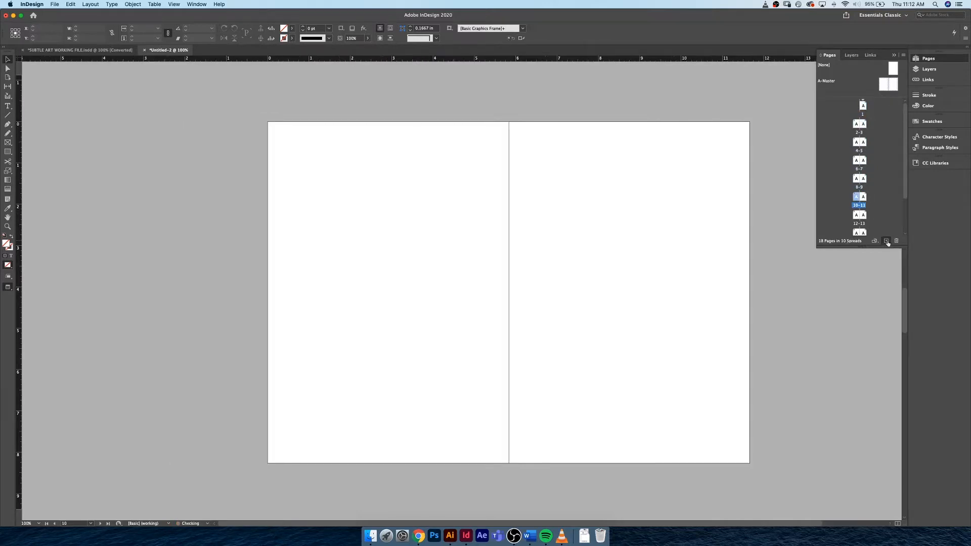
- Check the new blank pages and delete page 11, directly before the Chapter 1 opening page, along with its objects
{"action": "double_click", "coordinate": [862, 197]}
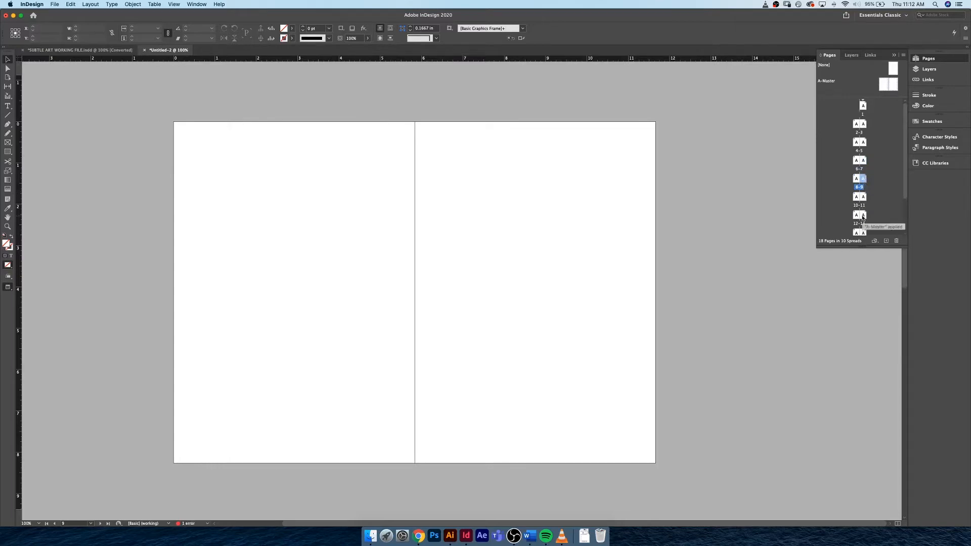
{"action": "double_click", "coordinate": [863, 217]}
{"action": "double_click", "coordinate": [862, 197]}
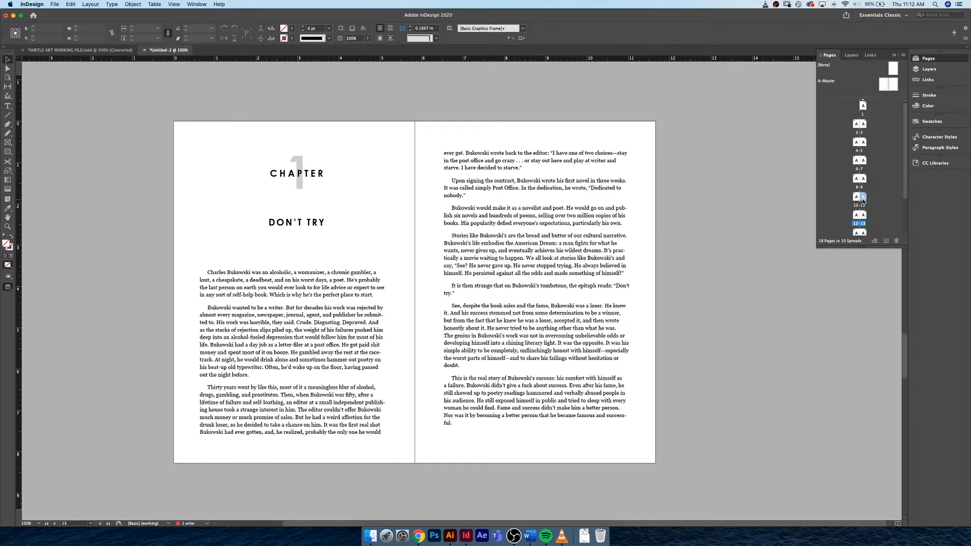
{"action": "left_click_drag", "start_coordinate": [863, 201], "coordinate": [897, 240]}
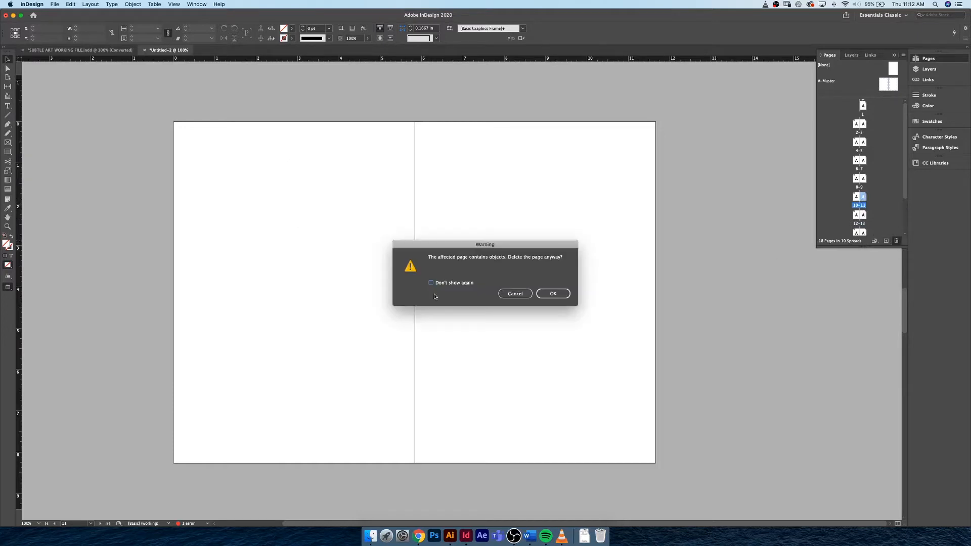
{"action": "left_click", "coordinate": [553, 293]}
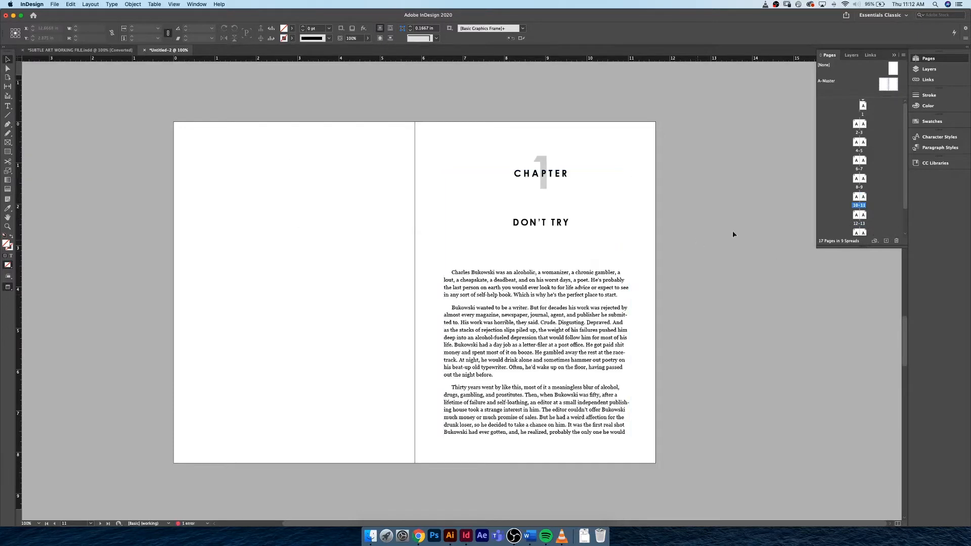
- Check the Chapter 1 opening page, go to page 7 and display the layout in Normal screen mode
{"action": "double_click", "coordinate": [864, 198]}
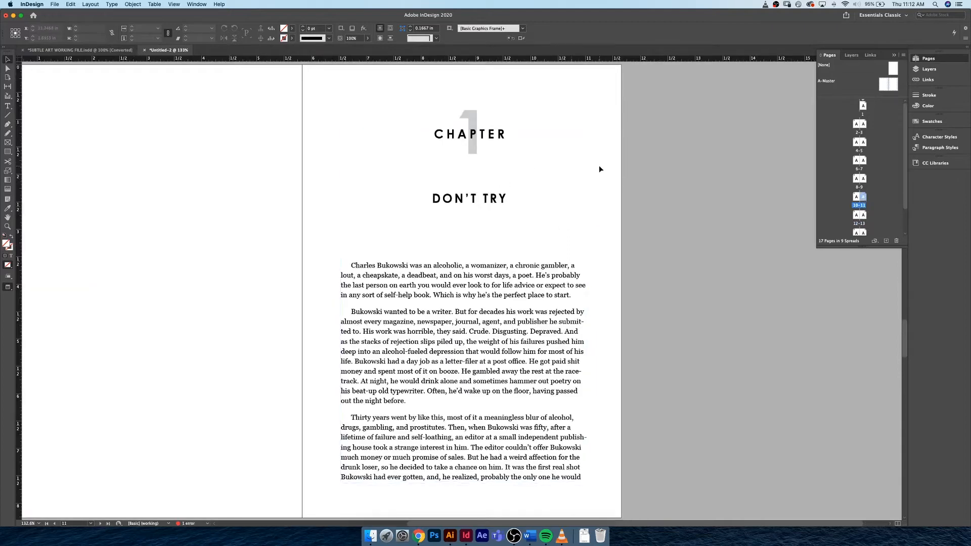
{"action": "key", "text": "super+minus"}
{"action": "key", "text": "super+minus"}
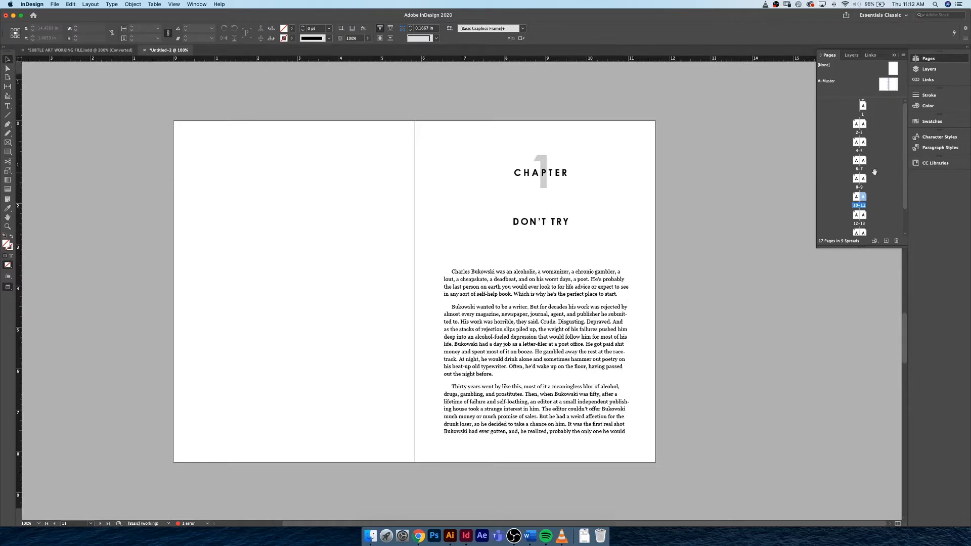
{"action": "double_click", "coordinate": [864, 159]}
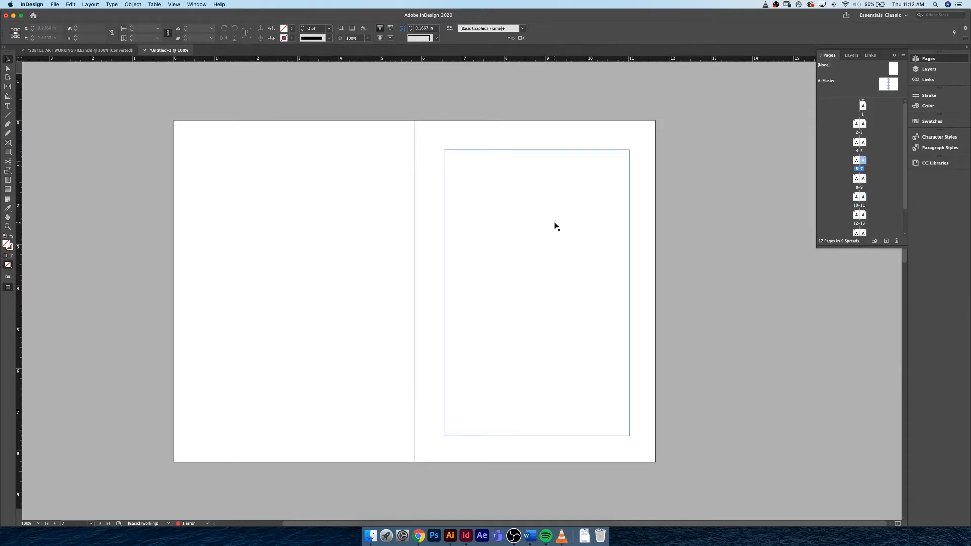
{"action": "key", "text": "w"}
{"action": "left_click_drag", "start_coordinate": [569, 132], "coordinate": [498, 247]}
{"action": "left_click", "coordinate": [674, 241]}
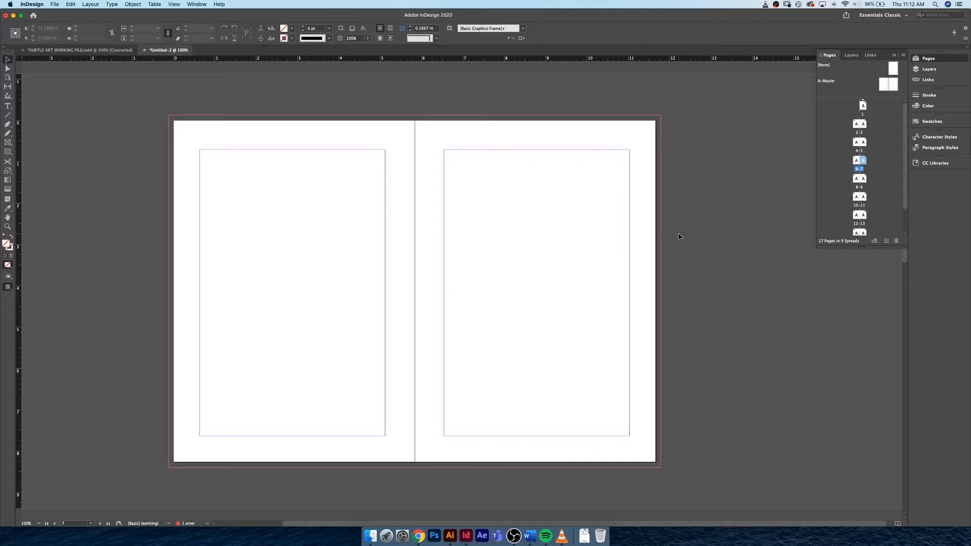
- Open SUBTLE - TOC.docx in Word from the SUBTLE ART OF NOT GIVING A FCK FORMATTED FOLDER and minimize the CHAPTER 1 document
{"action": "left_click", "coordinate": [370, 536]}
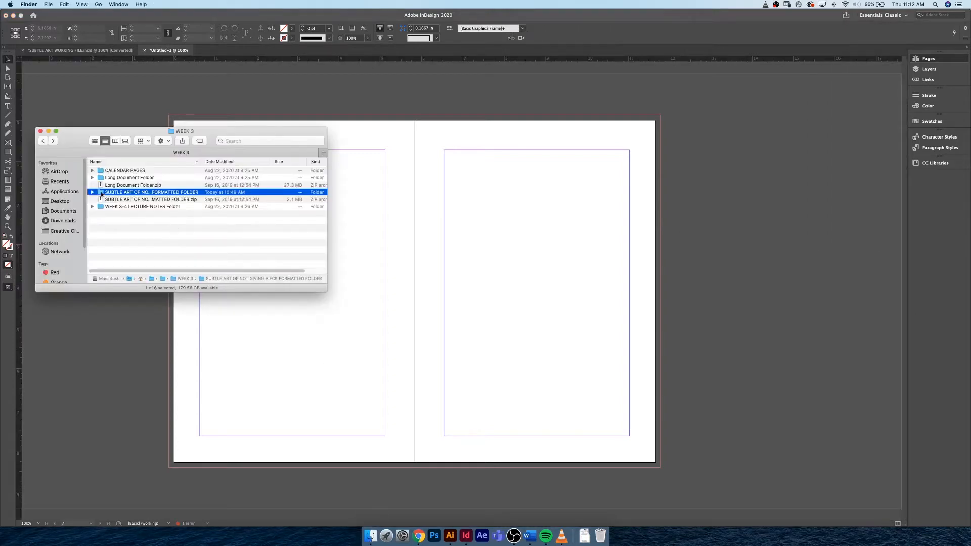
{"action": "double_click", "coordinate": [100, 193]}
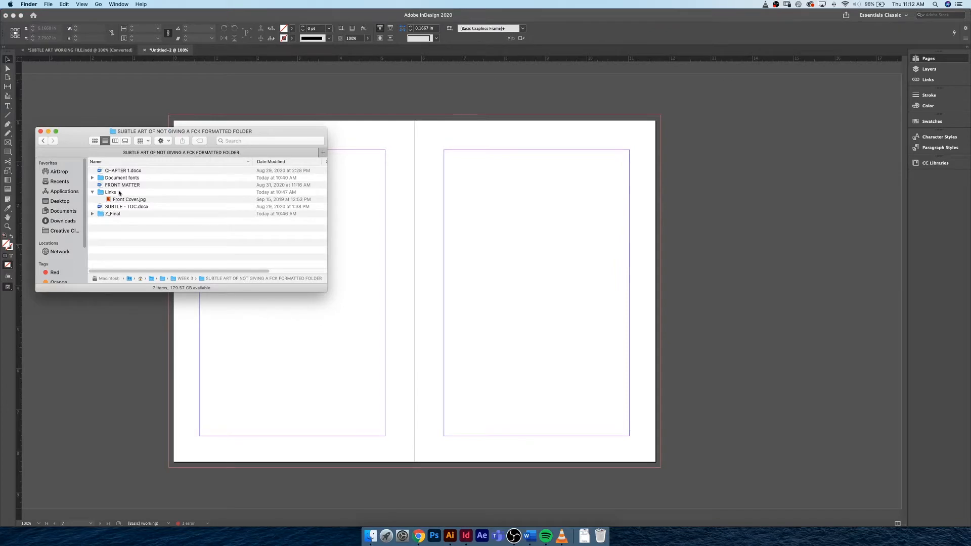
{"action": "left_click", "coordinate": [163, 208]}
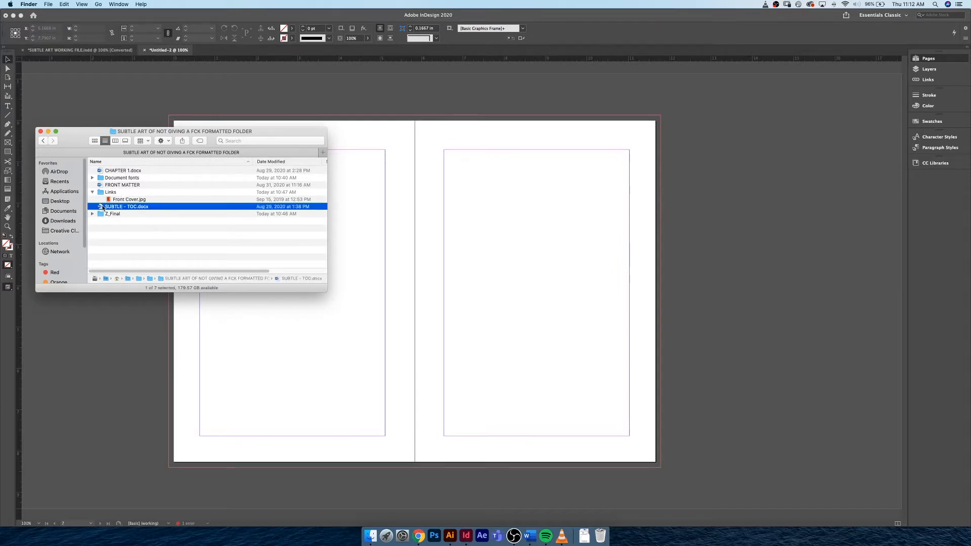
{"action": "double_click", "coordinate": [163, 208]}
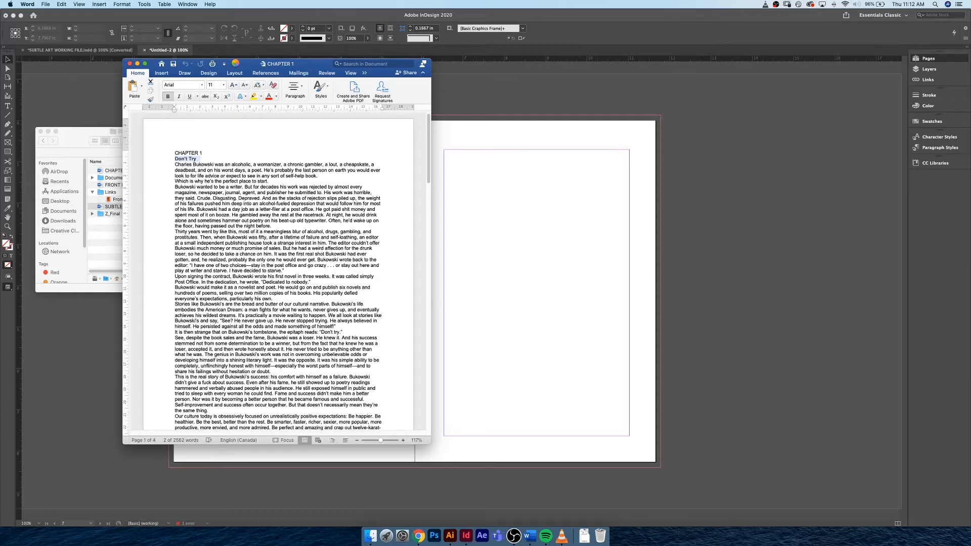
{"action": "left_click", "coordinate": [137, 64]}
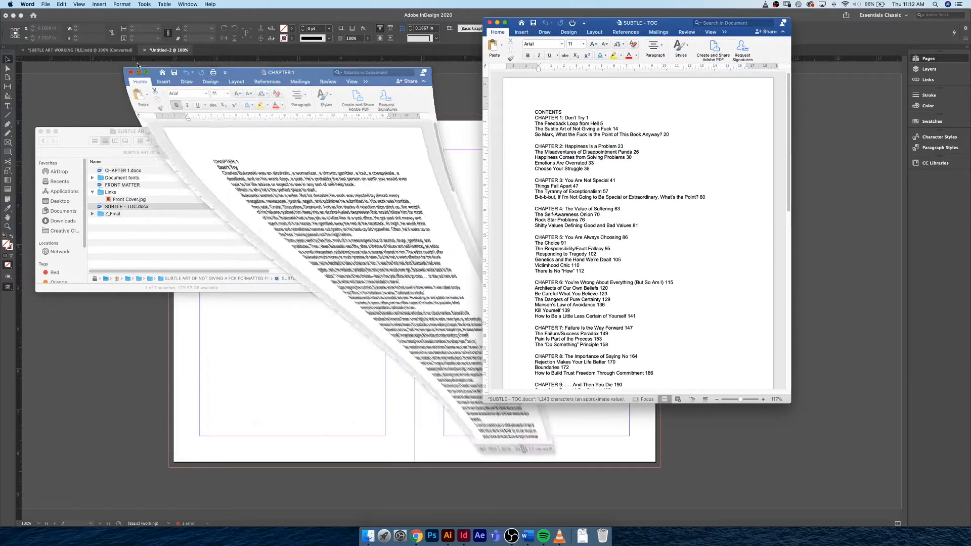
- Reposition the SUBTLE - TOC document window and read through its list of chapters and page numbers
{"action": "left_click_drag", "start_coordinate": [602, 27], "coordinate": [169, 63]}
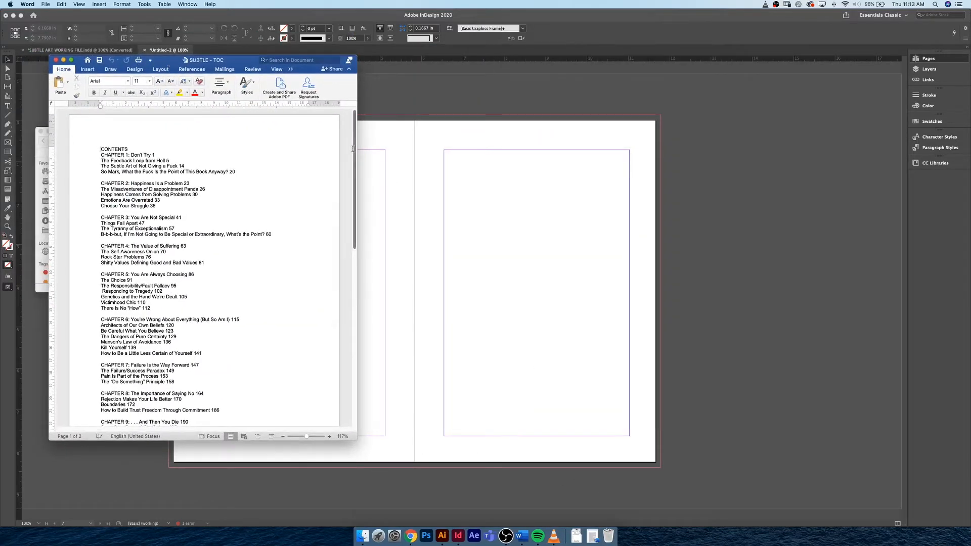
{"action": "left_click_drag", "start_coordinate": [353, 160], "coordinate": [352, 266]}
{"action": "scroll", "coordinate": [352, 266], "scroll_direction": "up", "scroll_amount": 8}
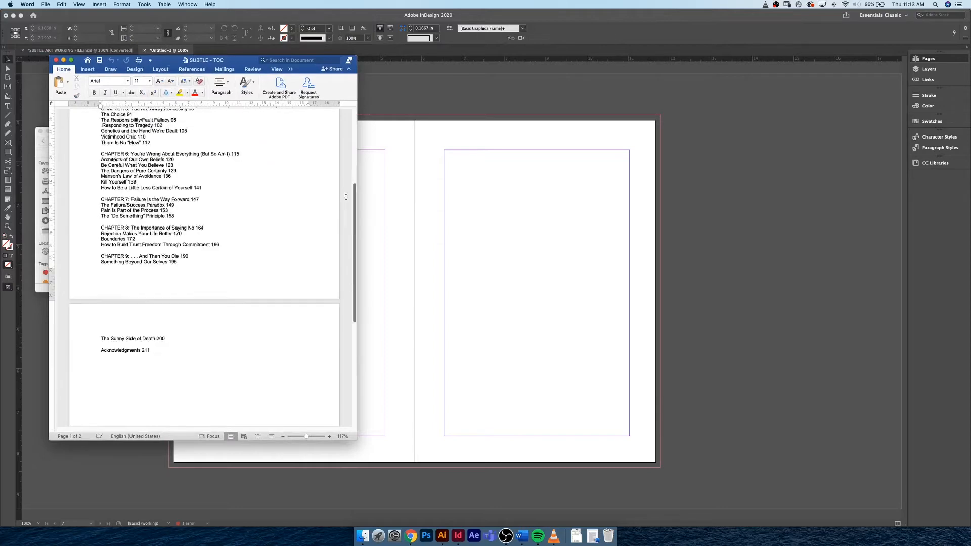
{"action": "scroll", "coordinate": [327, 149], "scroll_direction": "down", "scroll_amount": 2}
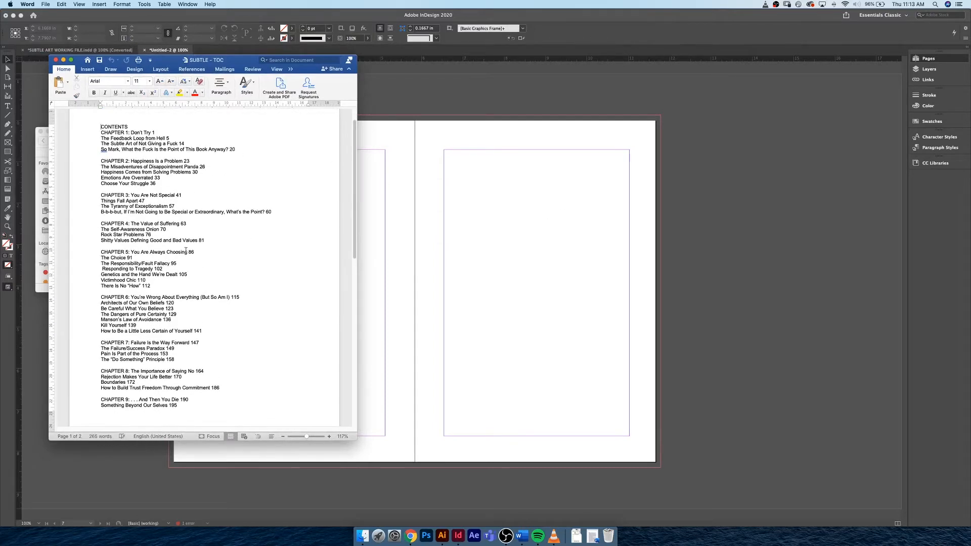
- Switch back to InDesign, start a new table of contents and assign the TOC Title paragraph style to its title
{"action": "left_click", "coordinate": [504, 190]}
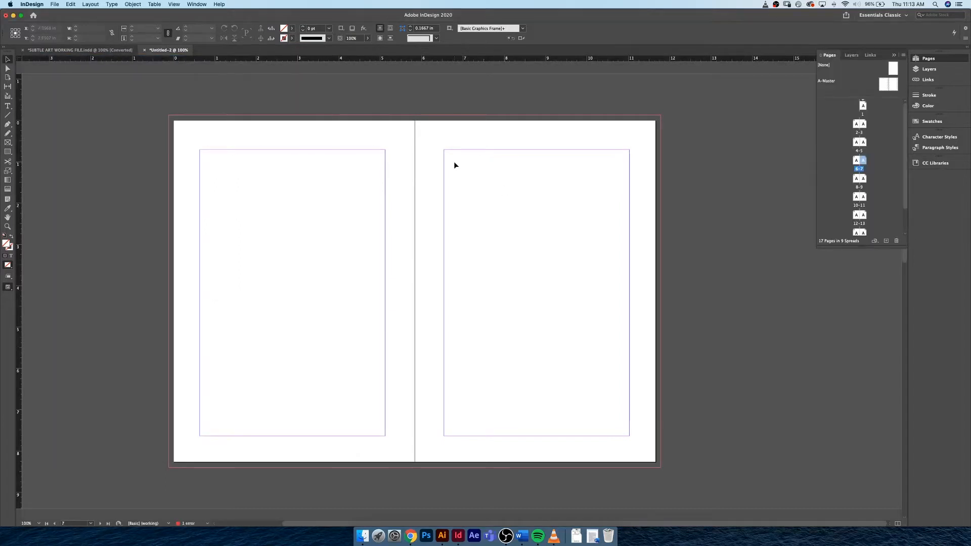
{"action": "left_click", "coordinate": [91, 4]}
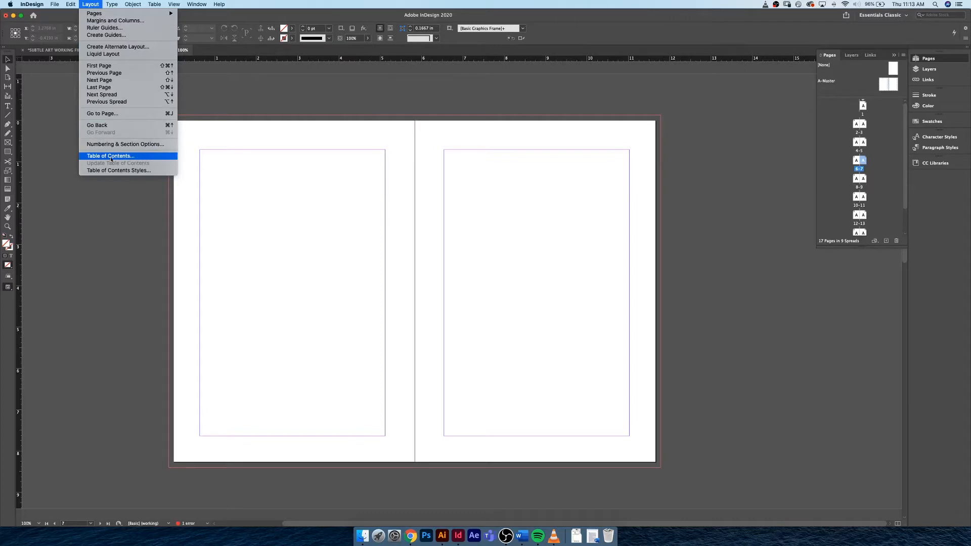
{"action": "left_click", "coordinate": [148, 160]}
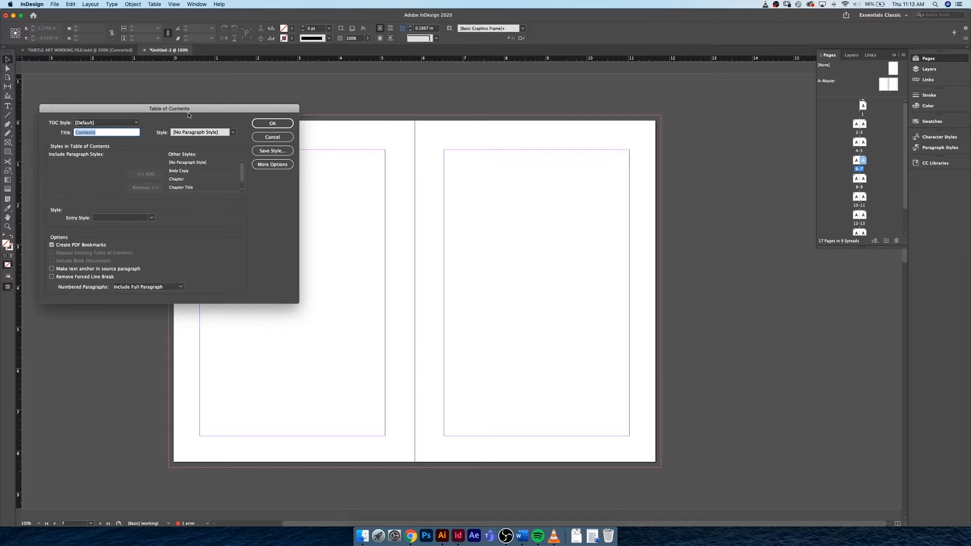
{"action": "left_click", "coordinate": [261, 127]}
{"action": "left_click", "coordinate": [234, 133]}
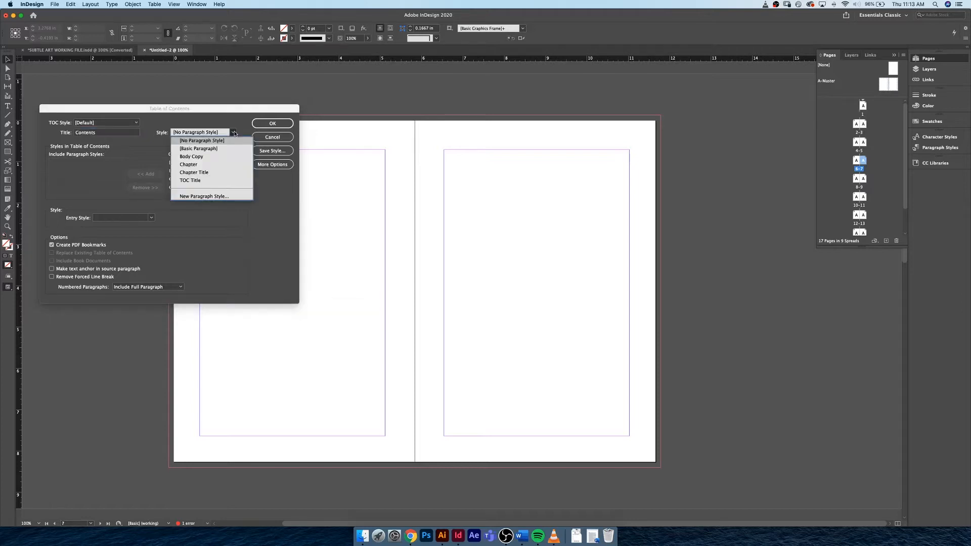
{"action": "left_click", "coordinate": [199, 184]}
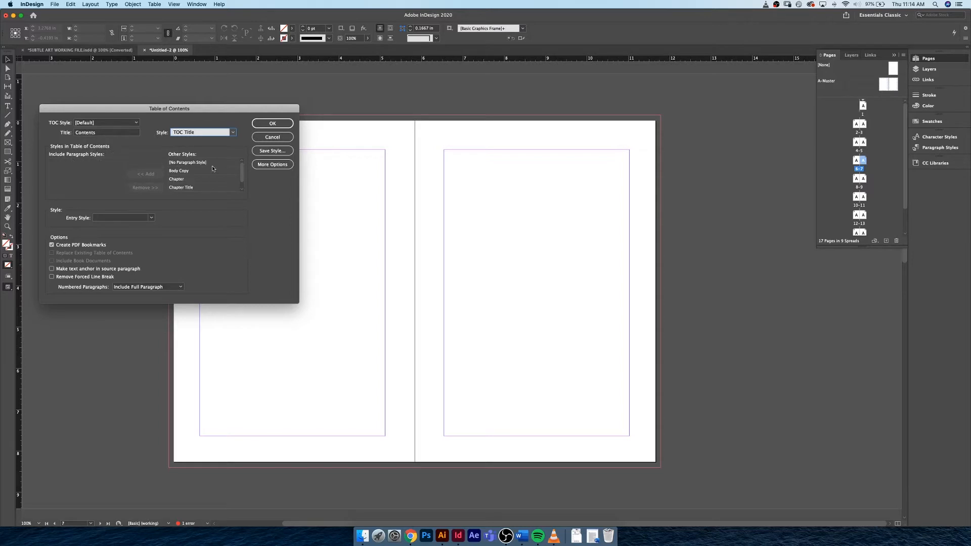
- Include the Chapter Title style in the table of contents and place the generated text in a frame filling page 7's margins
{"action": "left_click_drag", "start_coordinate": [241, 175], "coordinate": [242, 178]}
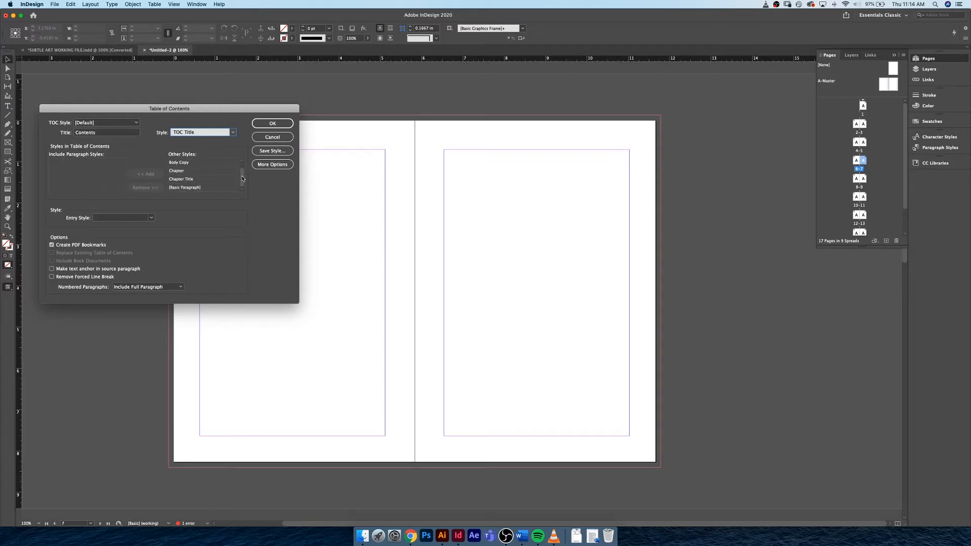
{"action": "left_click", "coordinate": [209, 180]}
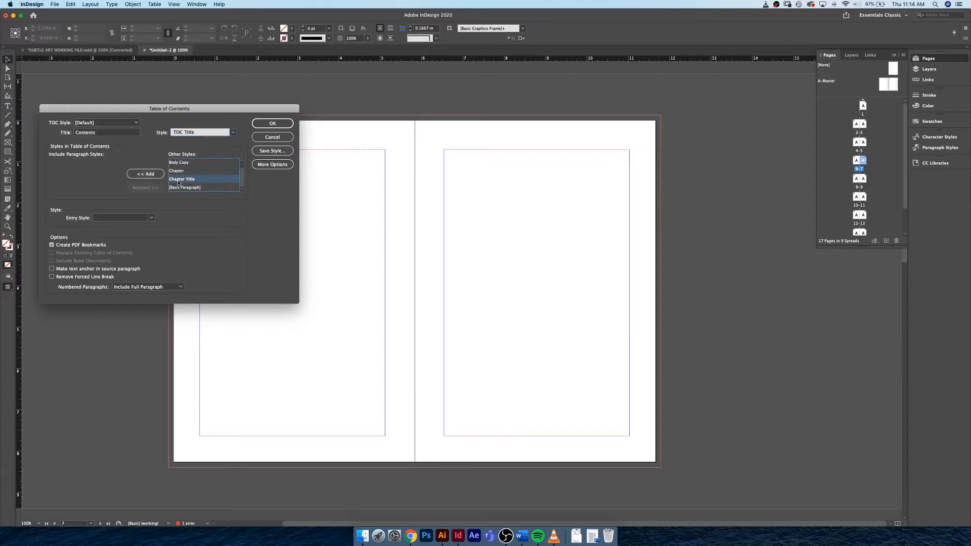
{"action": "left_click", "coordinate": [137, 175]}
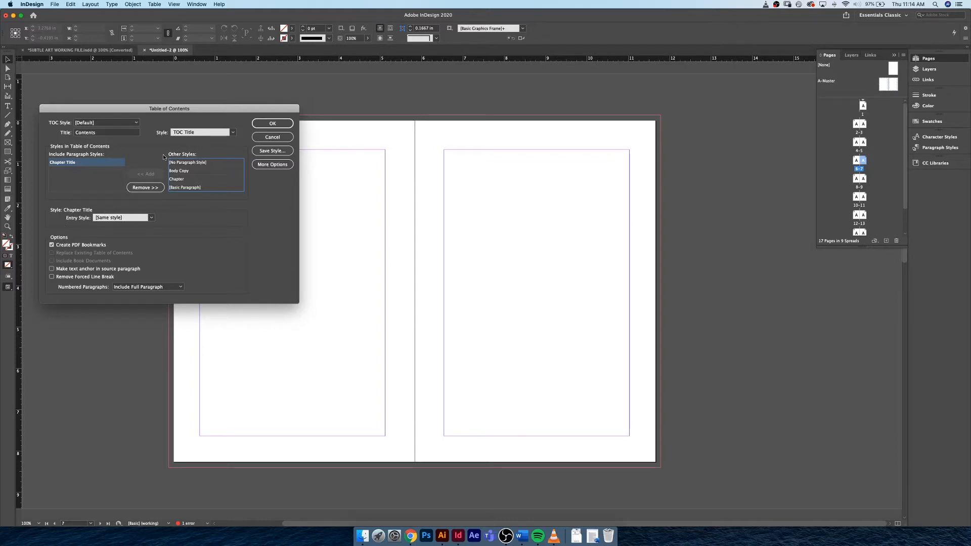
{"action": "left_click", "coordinate": [270, 124]}
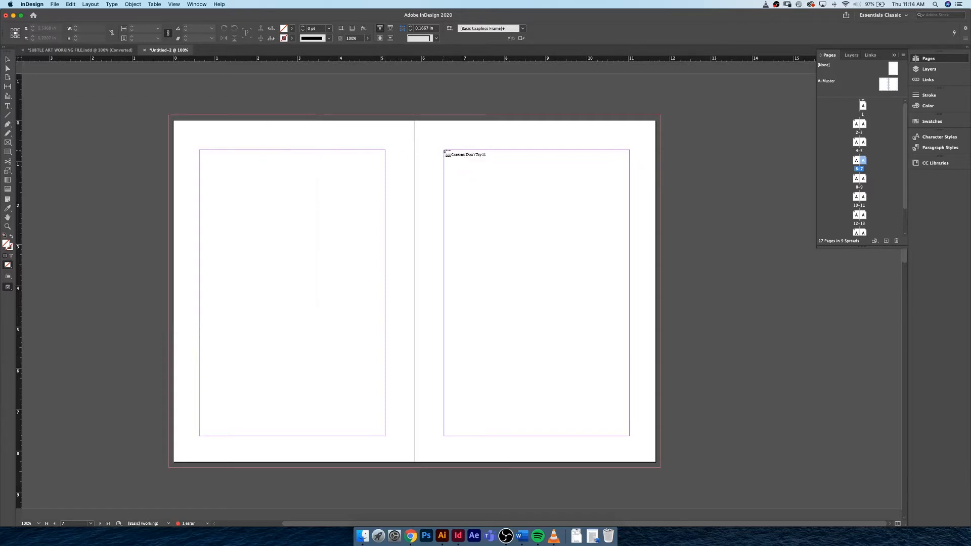
{"action": "left_click_drag", "start_coordinate": [444, 150], "coordinate": [629, 438]}
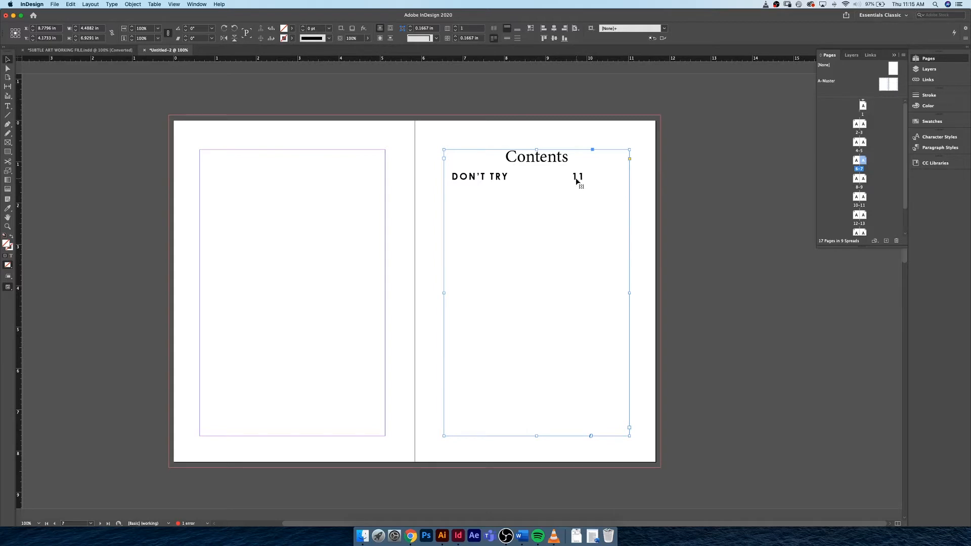
- Compare the Chapter 1 opening on page 11 and the paragraph style list with the contents entry on page 7
{"action": "left_click", "coordinate": [864, 197]}
{"action": "double_click", "coordinate": [864, 197]}
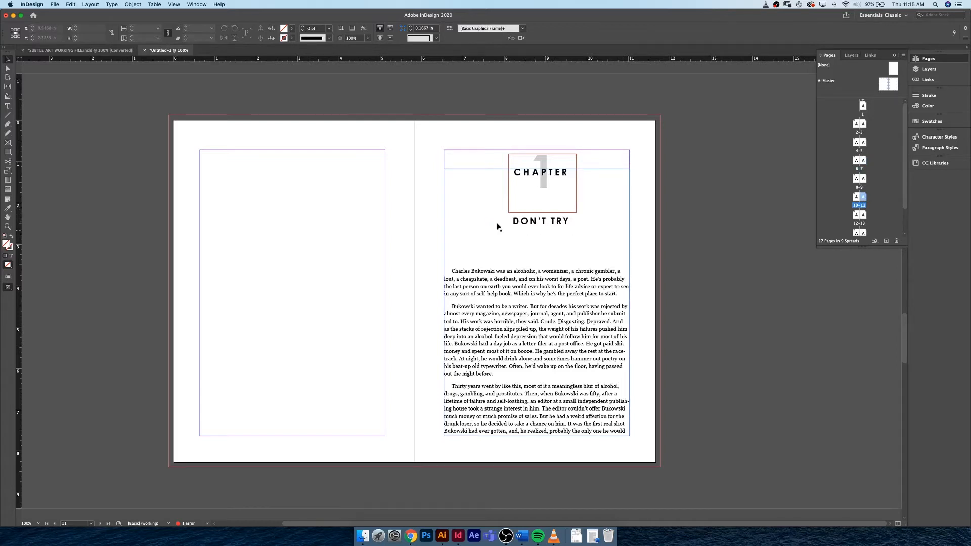
{"action": "left_click", "coordinate": [934, 149]}
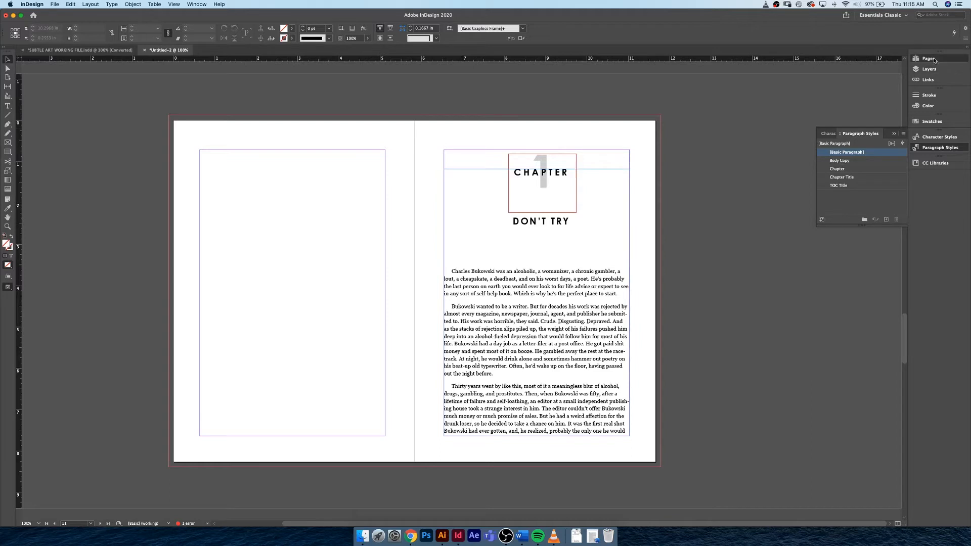
{"action": "left_click", "coordinate": [929, 58]}
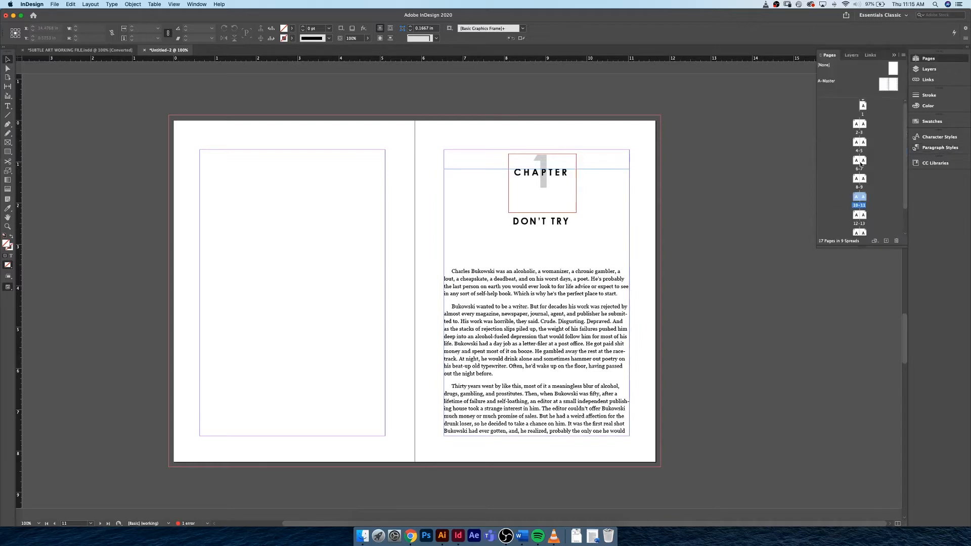
{"action": "double_click", "coordinate": [863, 161]}
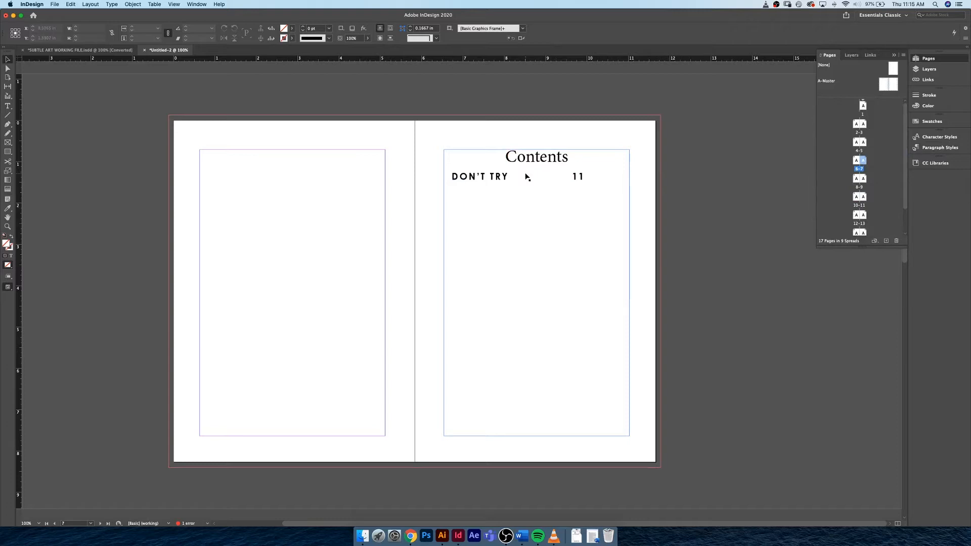
{"action": "double_click", "coordinate": [862, 199]}
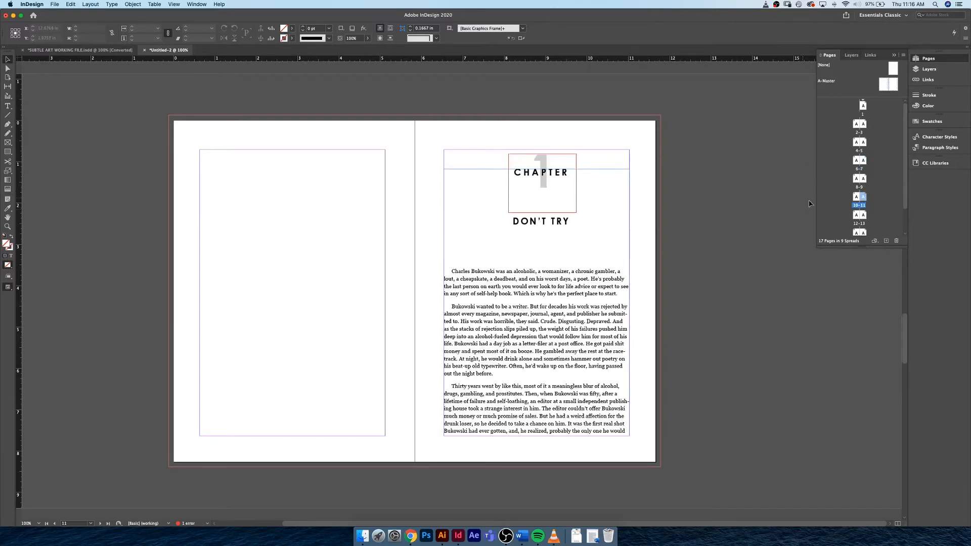
- Insert one new page after page 10 and check where the Chapter 1 opening lands
{"action": "double_click", "coordinate": [856, 196]}
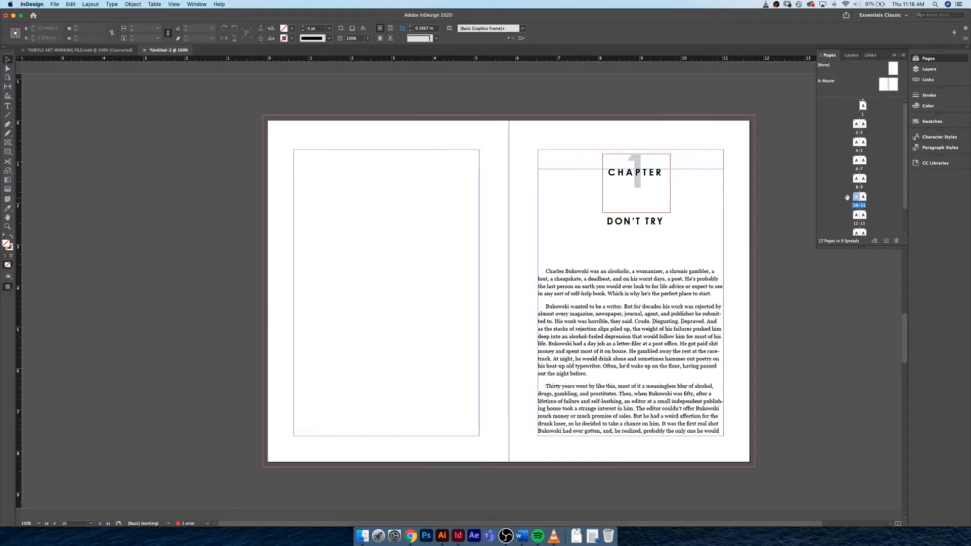
{"action": "left_click", "coordinate": [887, 242]}
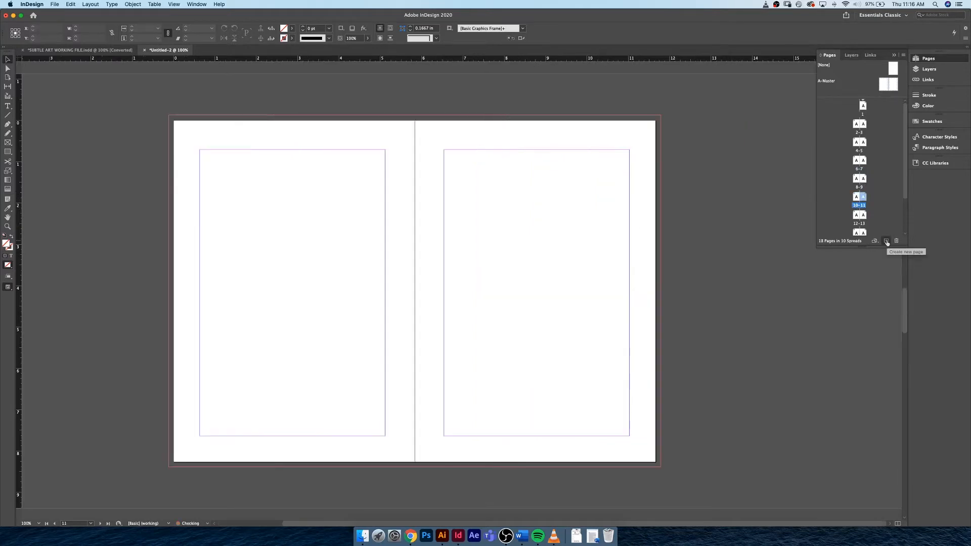
{"action": "double_click", "coordinate": [857, 216]}
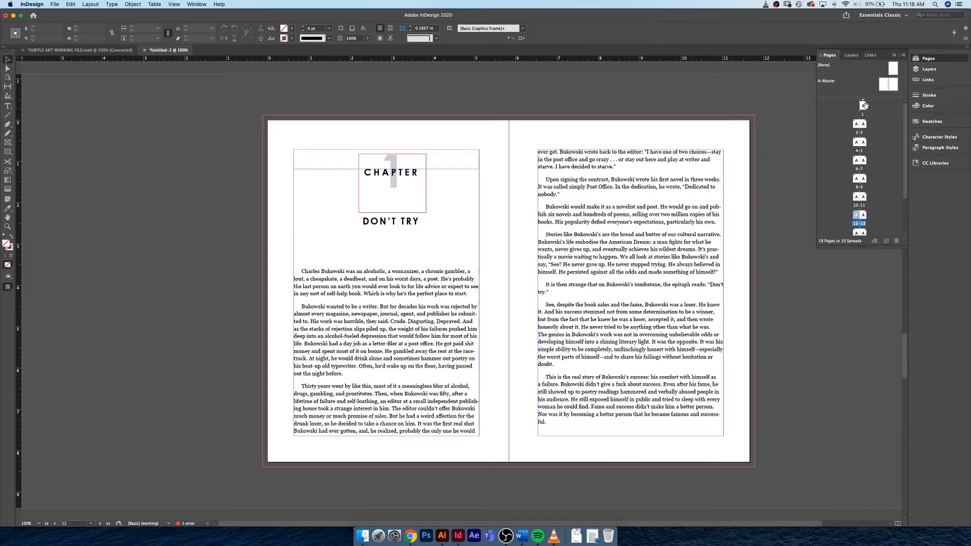
- Select the Contents text frame on page 7, update the table of contents and dismiss the confirmation
{"action": "double_click", "coordinate": [864, 161]}
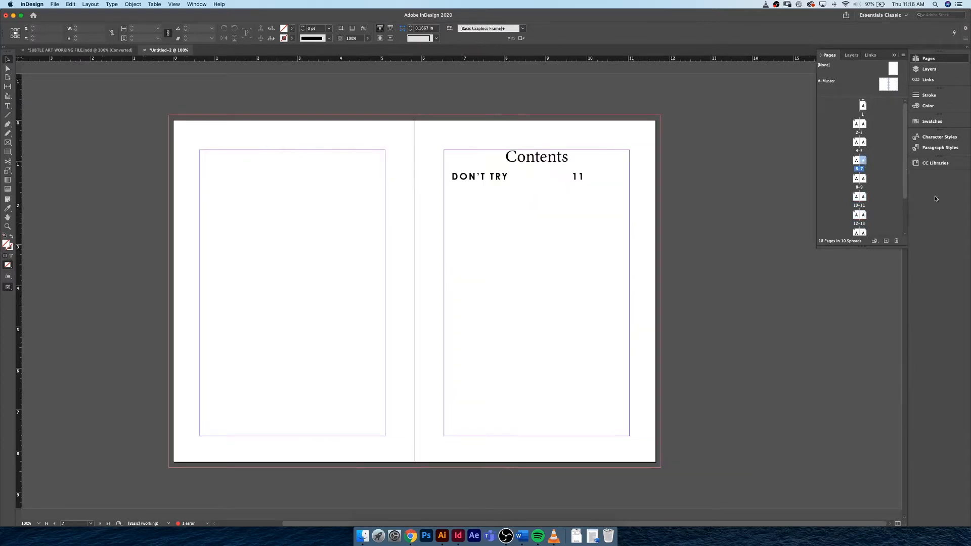
{"action": "left_click", "coordinate": [505, 158]}
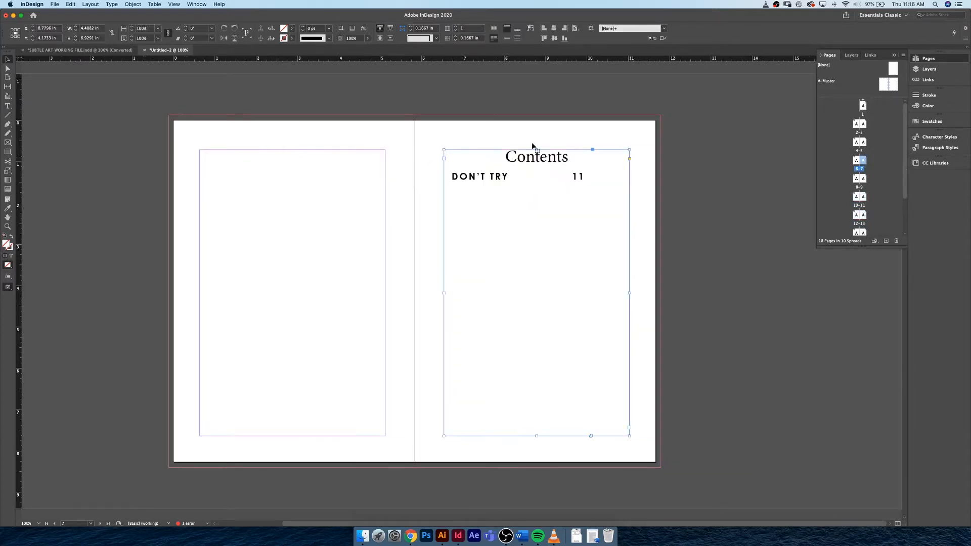
{"action": "left_click", "coordinate": [91, 4]}
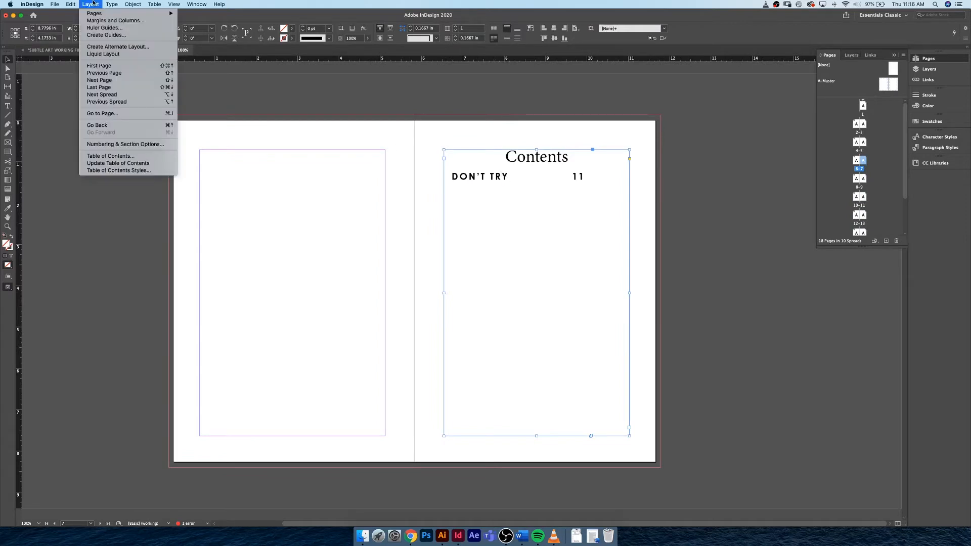
{"action": "left_click", "coordinate": [156, 165]}
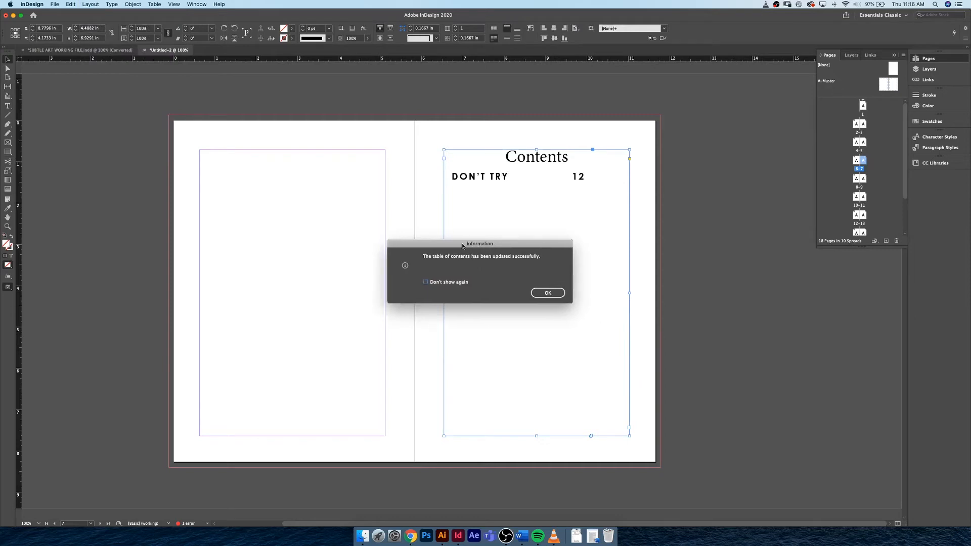
{"action": "left_click_drag", "start_coordinate": [462, 246], "coordinate": [302, 185]}
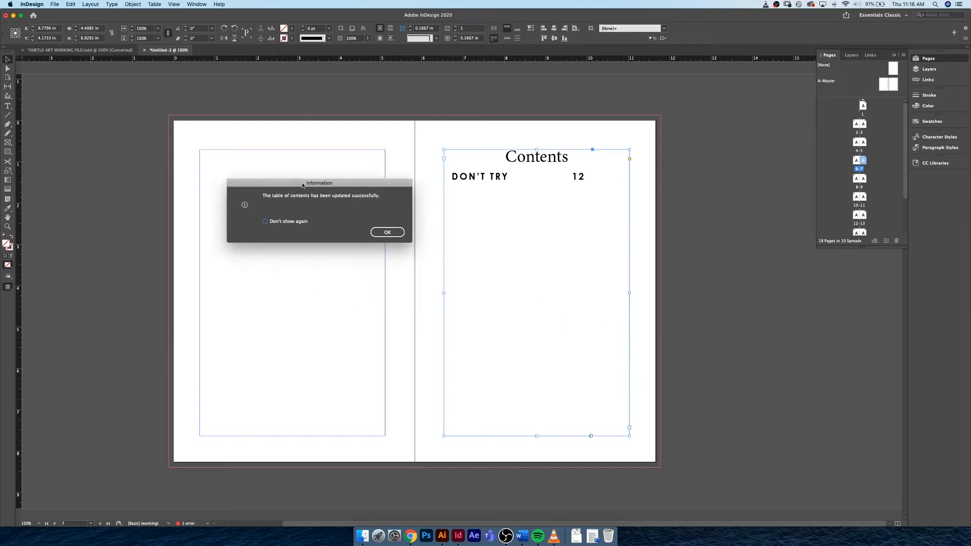
{"action": "left_click", "coordinate": [386, 232]}
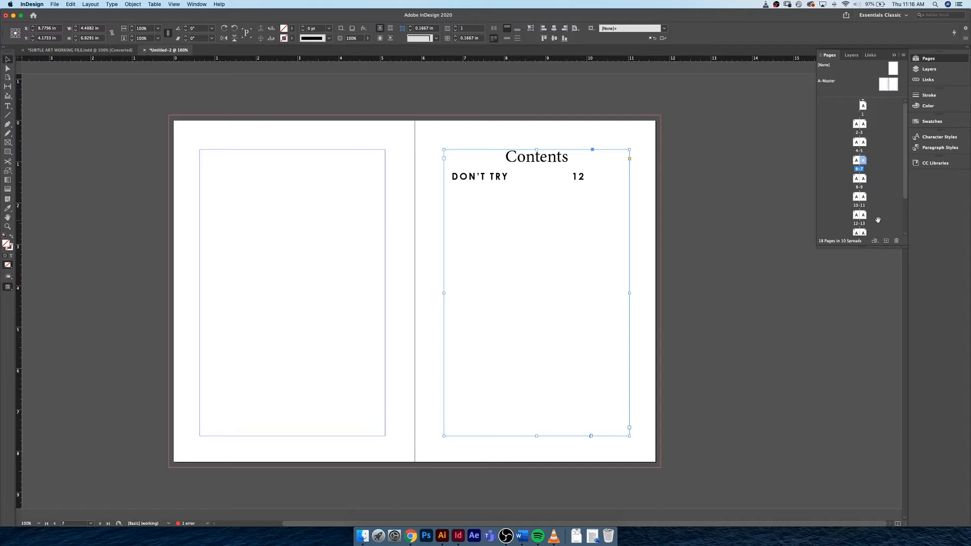
- Check the shifted Chapter 1 opening, and undo the table of contents update and the page insertion
{"action": "double_click", "coordinate": [857, 217]}
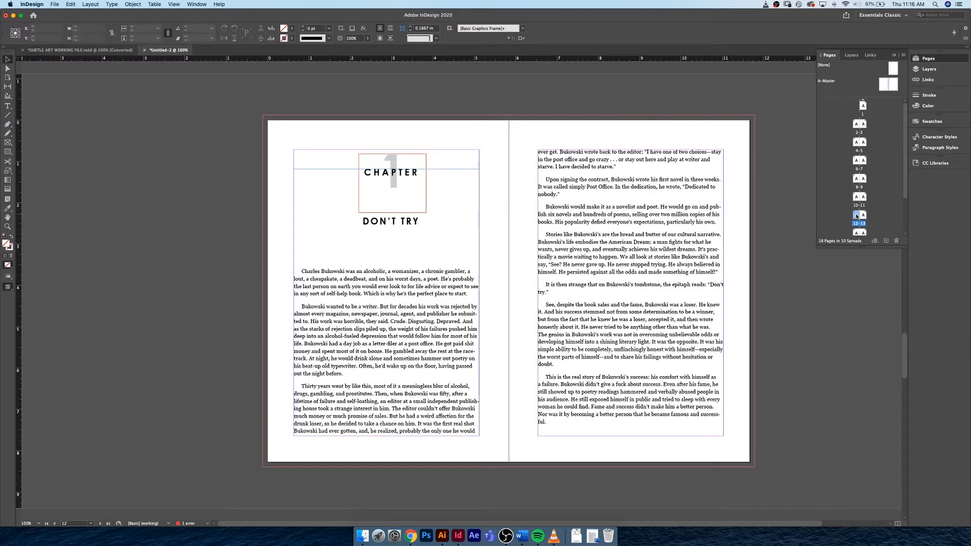
{"action": "key", "text": "super+z"}
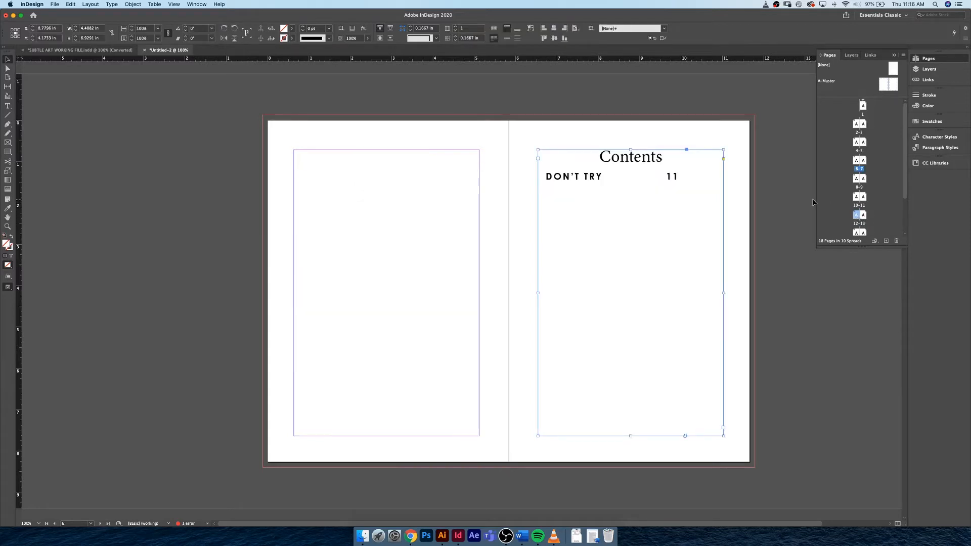
{"action": "double_click", "coordinate": [863, 198]}
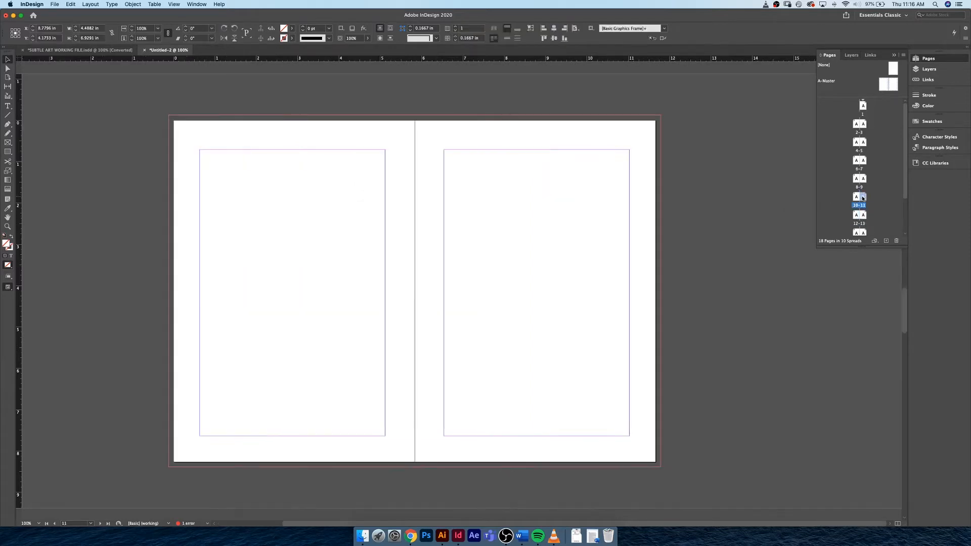
{"action": "key", "text": "super+z"}
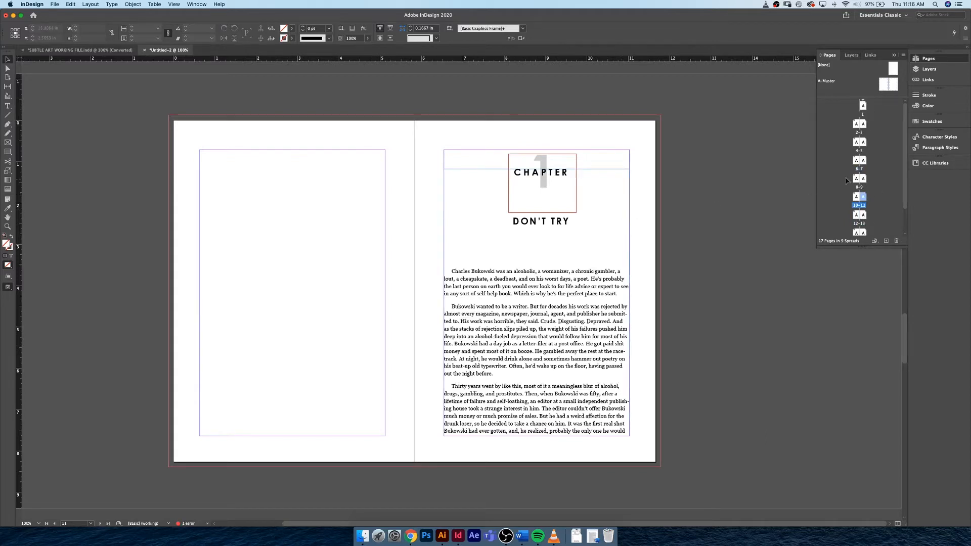
- Go back to page 7 and check which paragraph style the DON'T TRY contents entry uses
{"action": "double_click", "coordinate": [864, 162]}
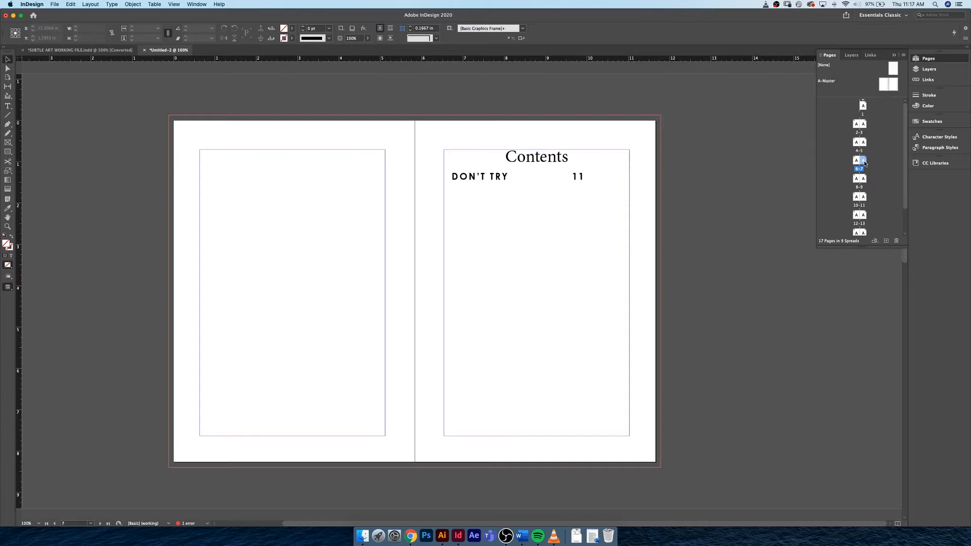
{"action": "left_click", "coordinate": [493, 177]}
{"action": "double_click", "coordinate": [607, 173]}
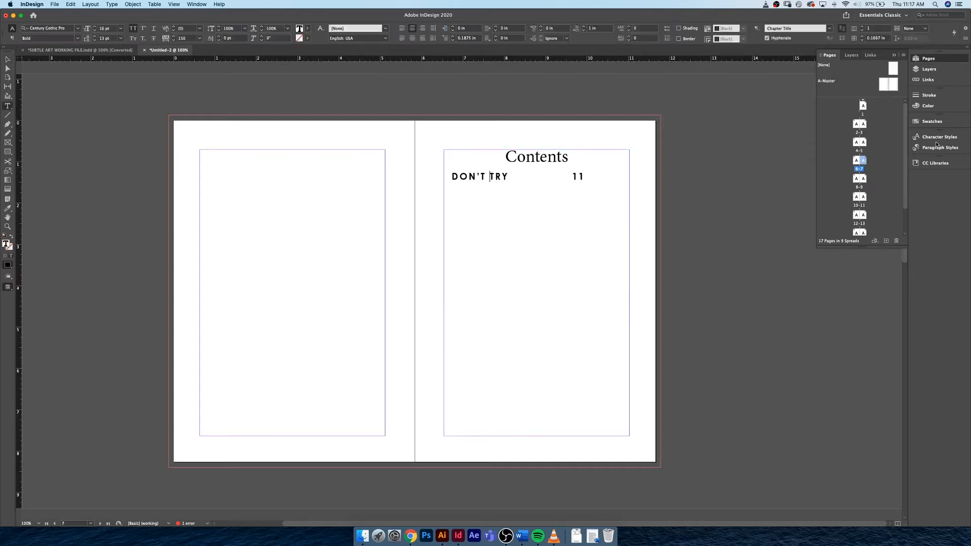
{"action": "left_click", "coordinate": [939, 148]}
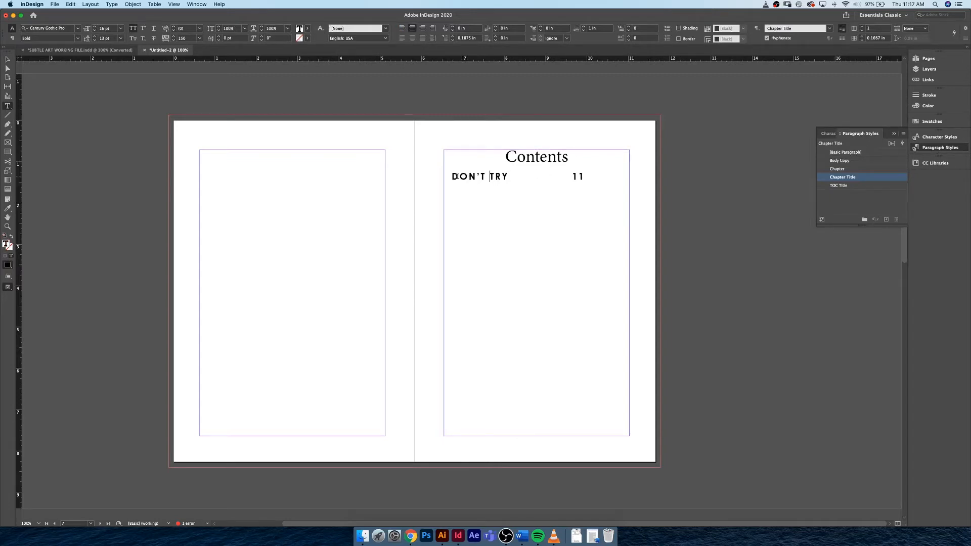
- Set the font of the whole DON'T TRY contents entry, including its page number, to Georgia Regular
{"action": "left_click_drag", "start_coordinate": [452, 176], "coordinate": [582, 176]}
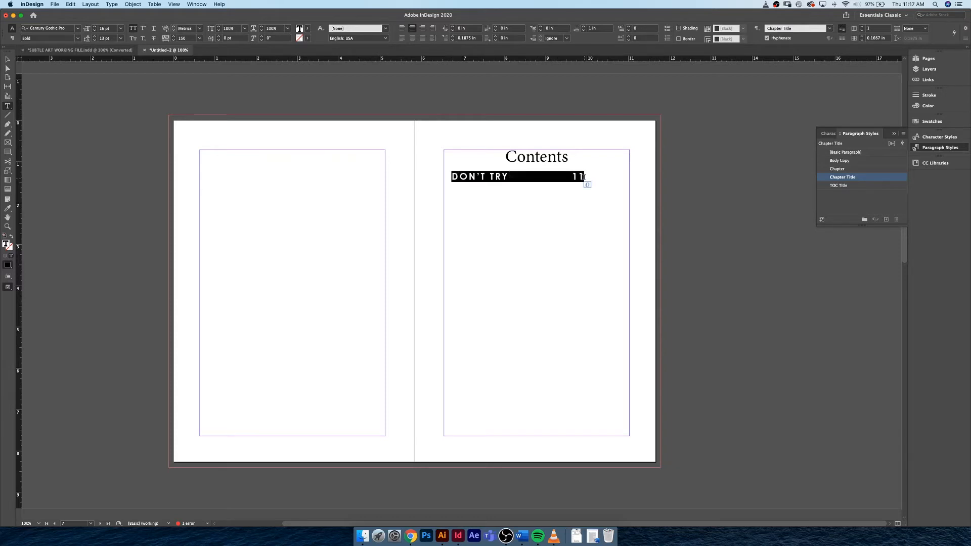
{"action": "left_click", "coordinate": [67, 29]}
{"action": "type", "text": "century"}
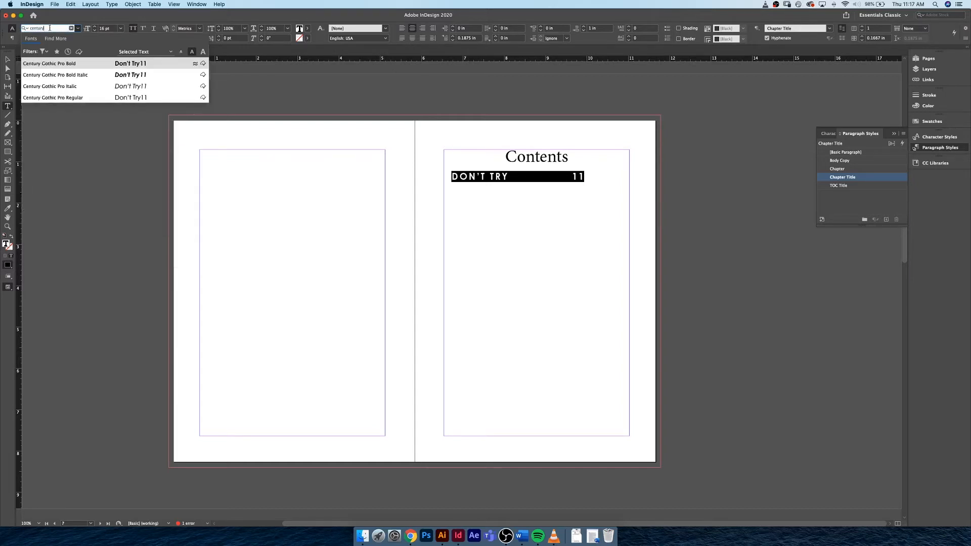
{"action": "left_click_drag", "start_coordinate": [62, 29], "coordinate": [13, 30]}
{"action": "type", "text": "ge"}
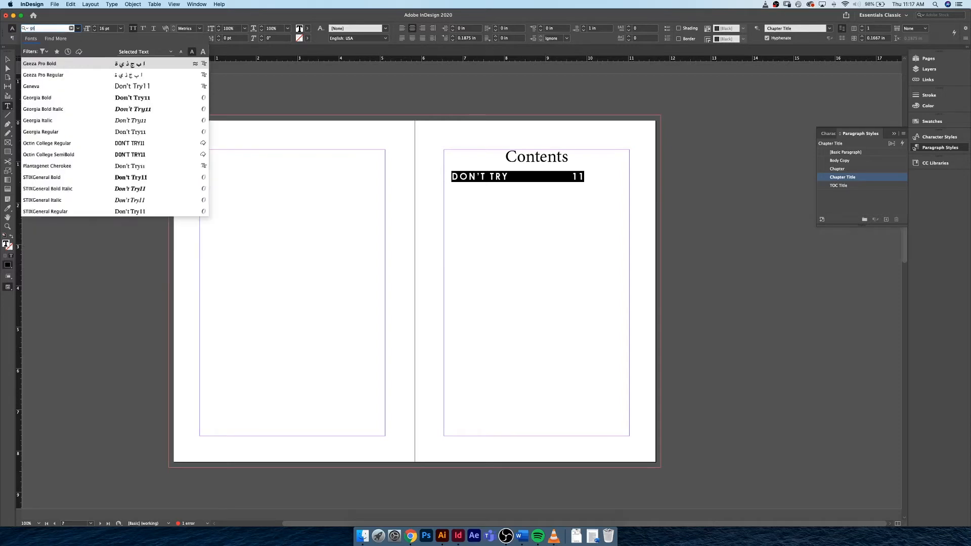
{"action": "type", "text": "or"}
{"action": "key", "text": "Down"}
{"action": "key", "text": "Down"}
{"action": "key", "text": "Down"}
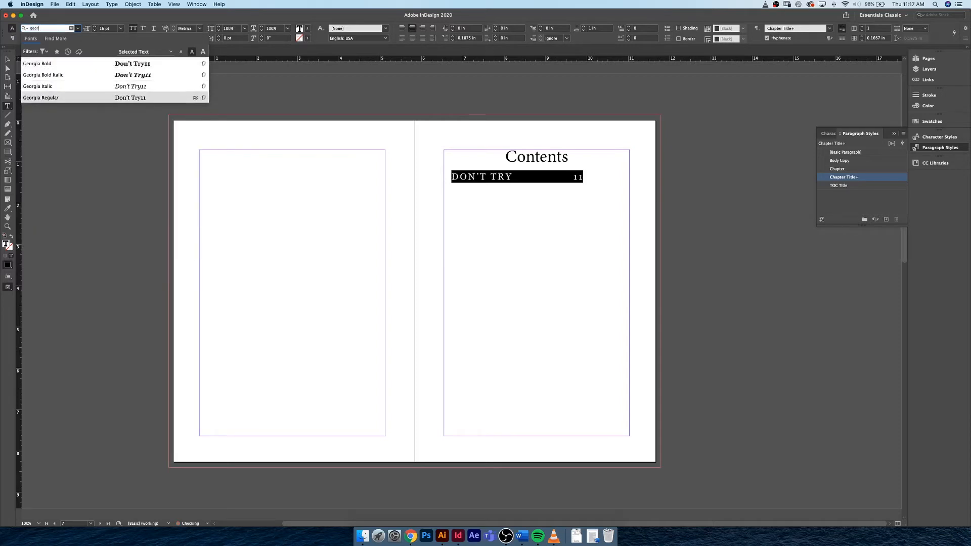
- Turn off All Caps for the selected contents entry and reduce its font size to 11 pt
{"action": "left_click", "coordinate": [133, 28]}
{"action": "left_click", "coordinate": [94, 31]}
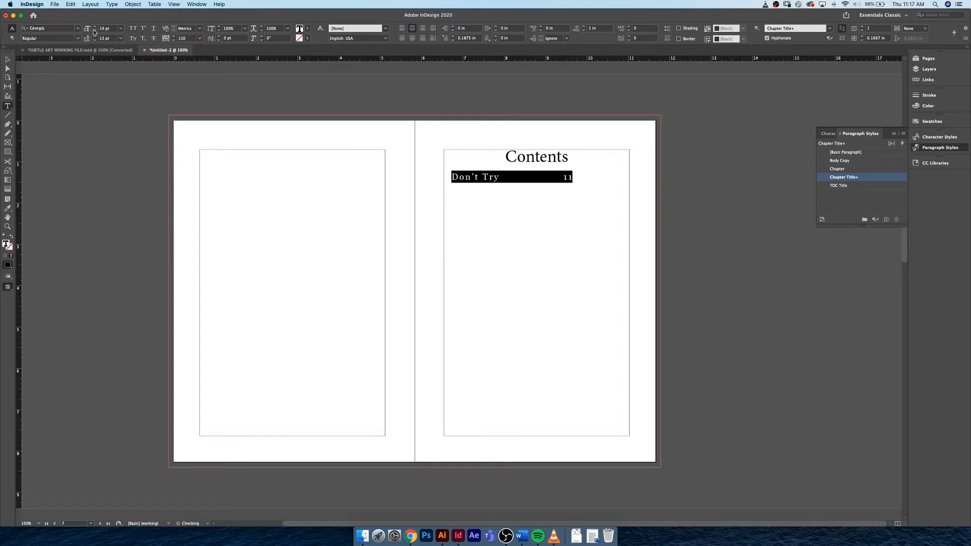
{"action": "left_click", "coordinate": [94, 31]}
{"action": "left_click", "coordinate": [94, 31]}
{"action": "left_click", "coordinate": [95, 31]}
{"action": "left_click", "coordinate": [94, 31]}
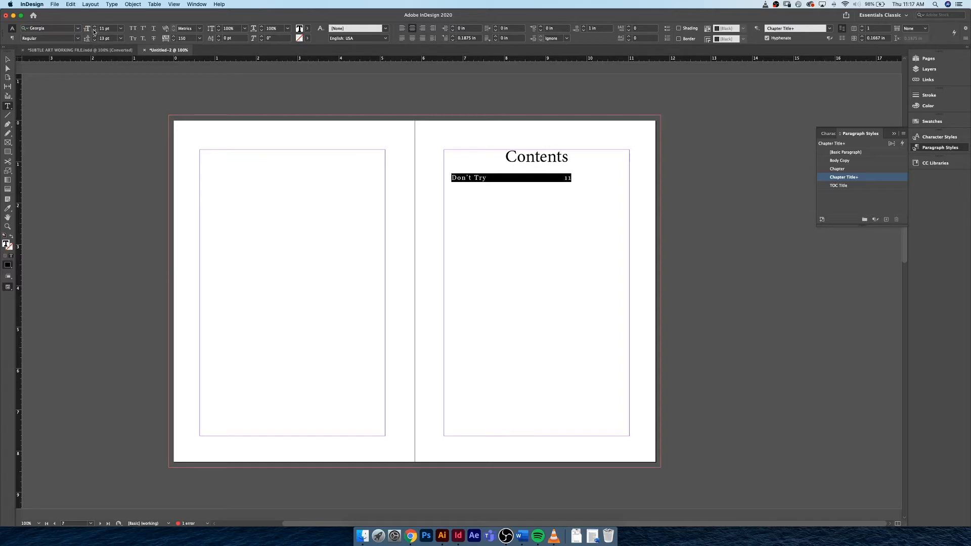
- Tighten the tracking of the contents entry to 50
{"action": "key", "text": "alt+Left"}
{"action": "key", "text": "alt+Left"}
{"action": "key", "text": "alt+Left"}
{"action": "key", "text": "alt+Left"}
{"action": "key", "text": "Right"}
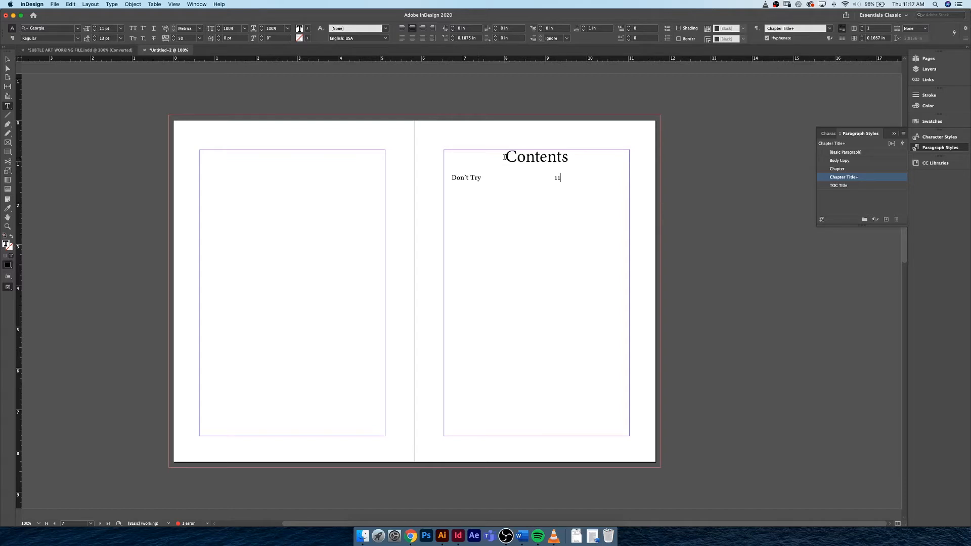
- Create a paragraph style named TOC BODY from the restyled Don't Try entry's formatting
{"action": "left_click_drag", "start_coordinate": [504, 156], "coordinate": [569, 156]}
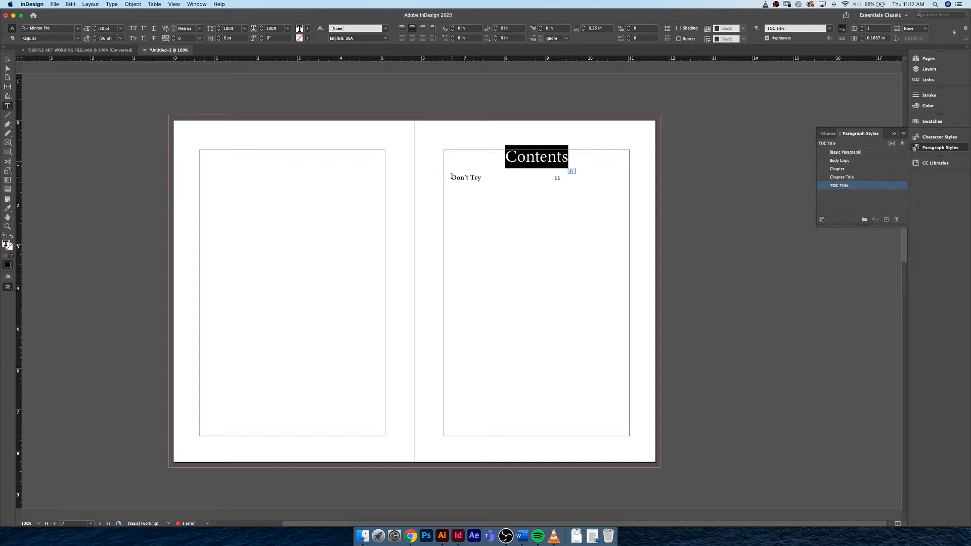
{"action": "left_click_drag", "start_coordinate": [451, 178], "coordinate": [560, 178]}
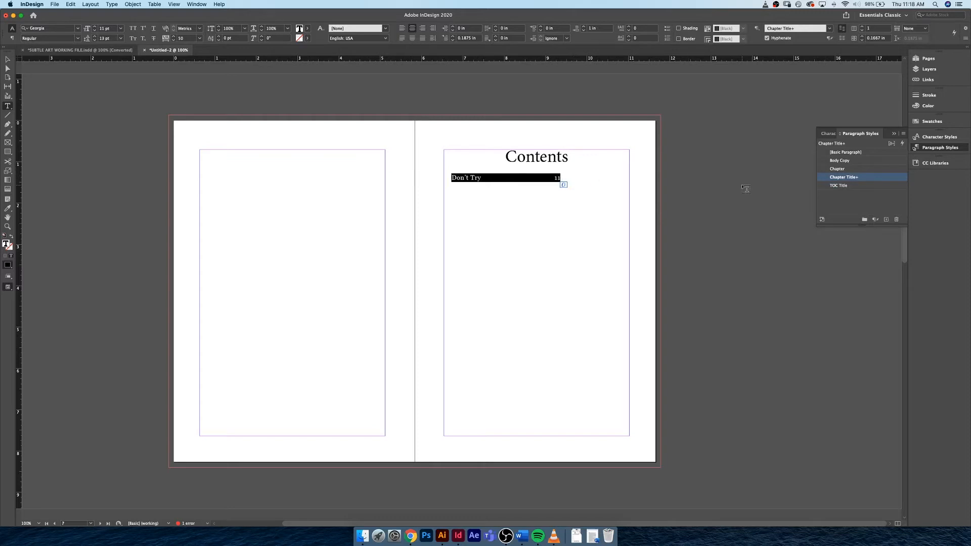
{"action": "left_click", "coordinate": [886, 220]}
{"action": "left_click", "coordinate": [877, 186]}
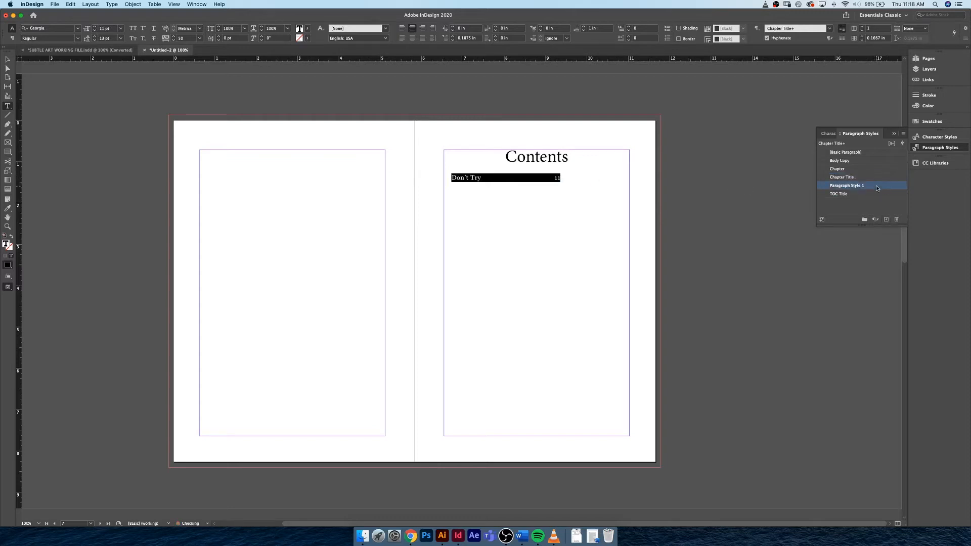
{"action": "left_click", "coordinate": [859, 187]}
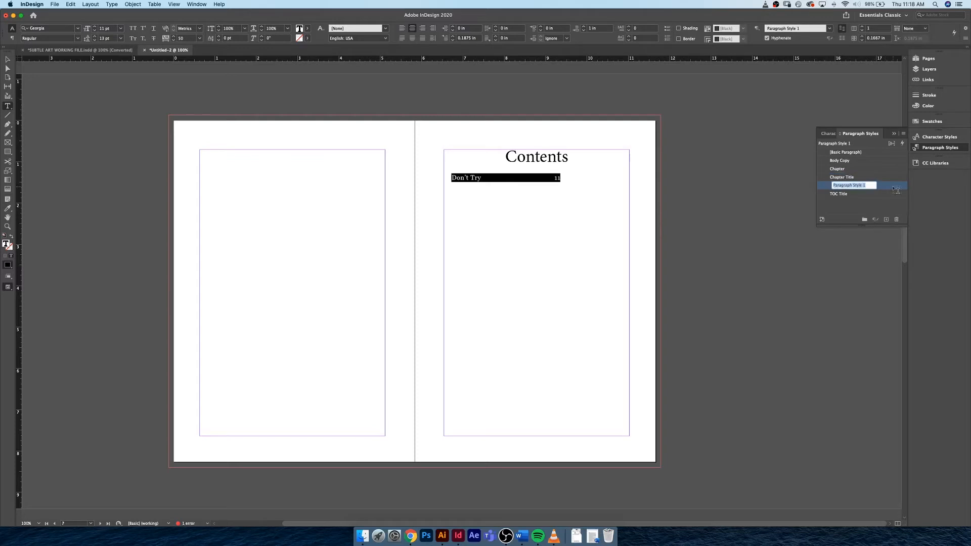
{"action": "double_click", "coordinate": [893, 187]}
{"action": "type", "text": "TOC BOD"}
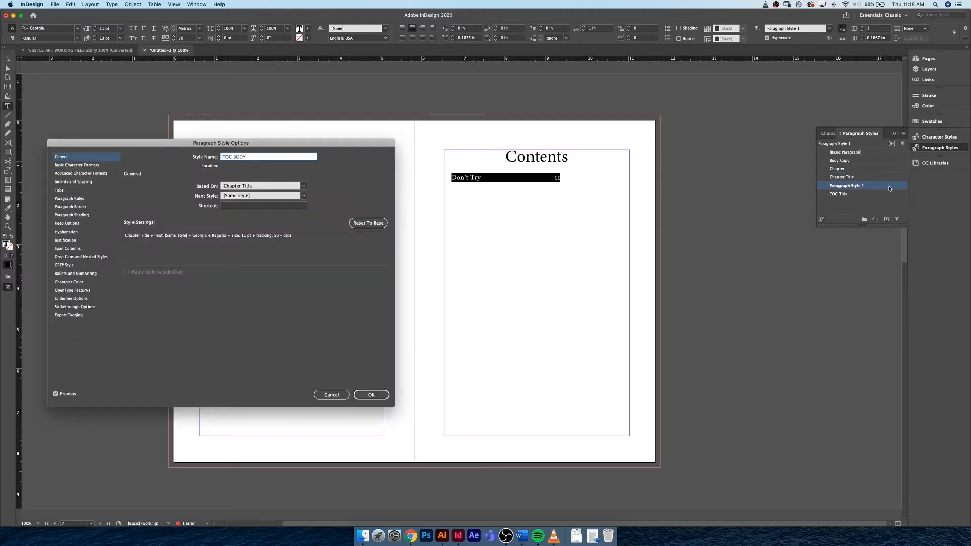
{"action": "type", "text": "Y"}
{"action": "left_click", "coordinate": [371, 395]}
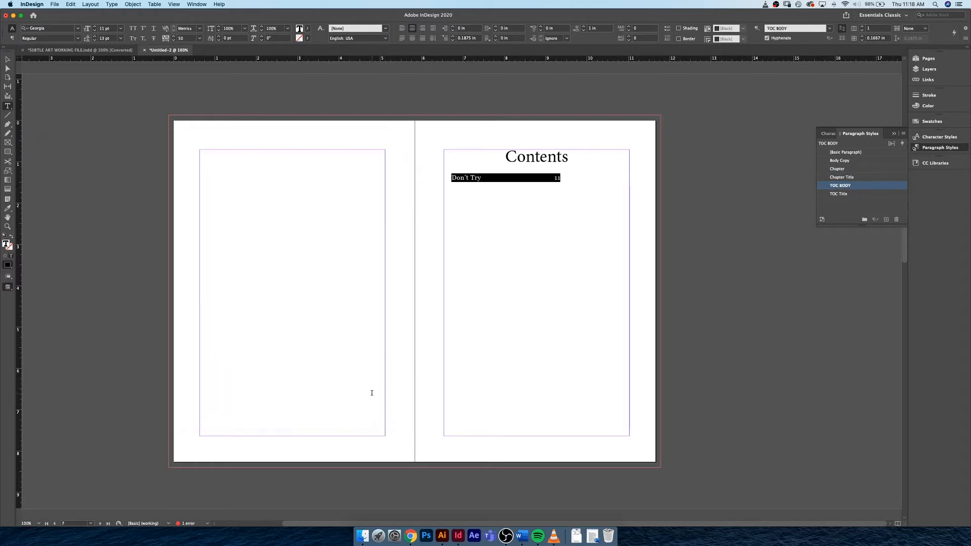
{"action": "left_click", "coordinate": [860, 196]}
{"action": "left_click", "coordinate": [860, 186]}
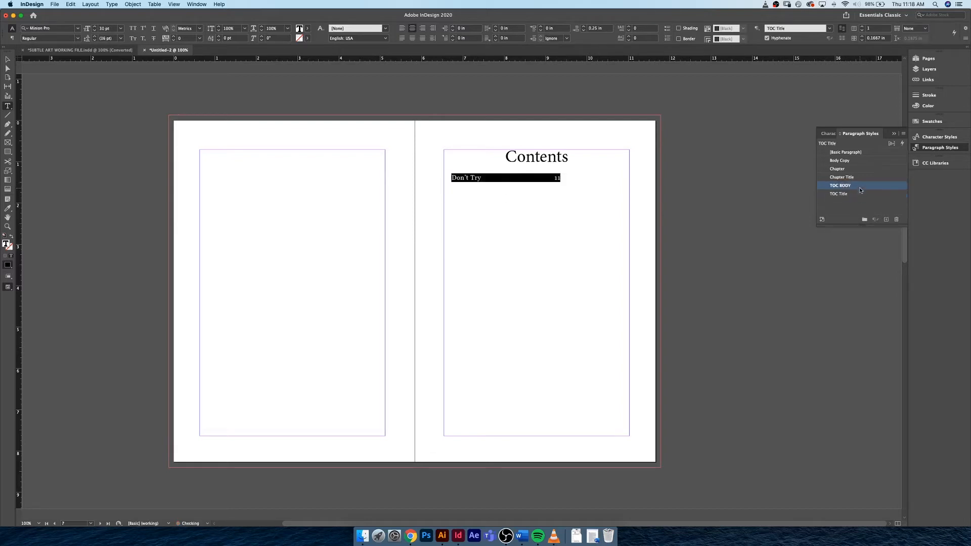
- Set the Contents heading in Century Gothic Pro Bold with All Caps
{"action": "left_click_drag", "start_coordinate": [505, 157], "coordinate": [566, 157]}
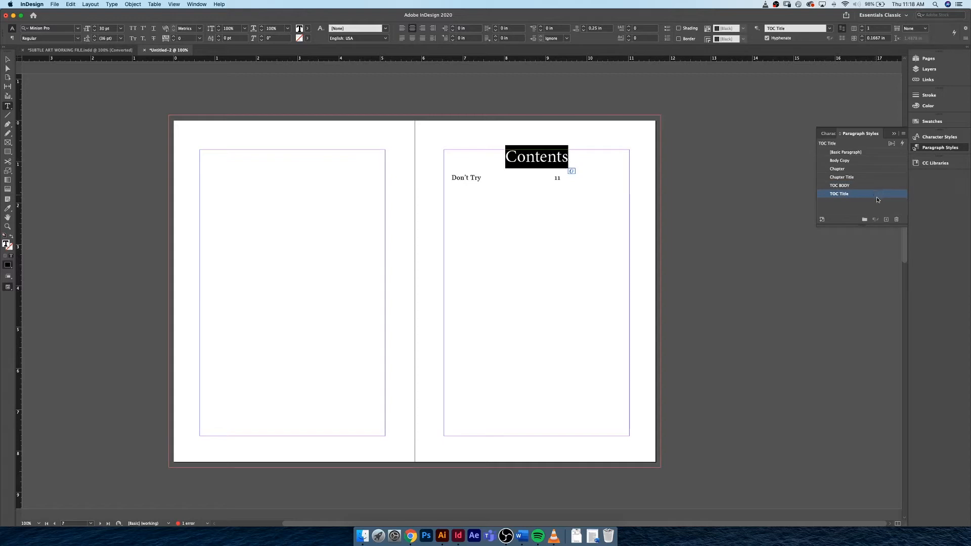
{"action": "left_click", "coordinate": [67, 30]}
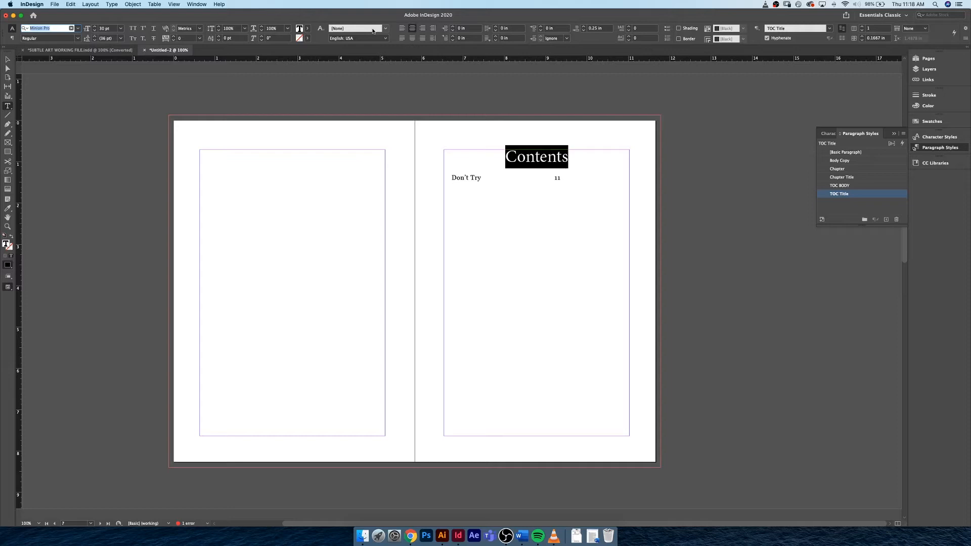
{"action": "type", "text": "century"}
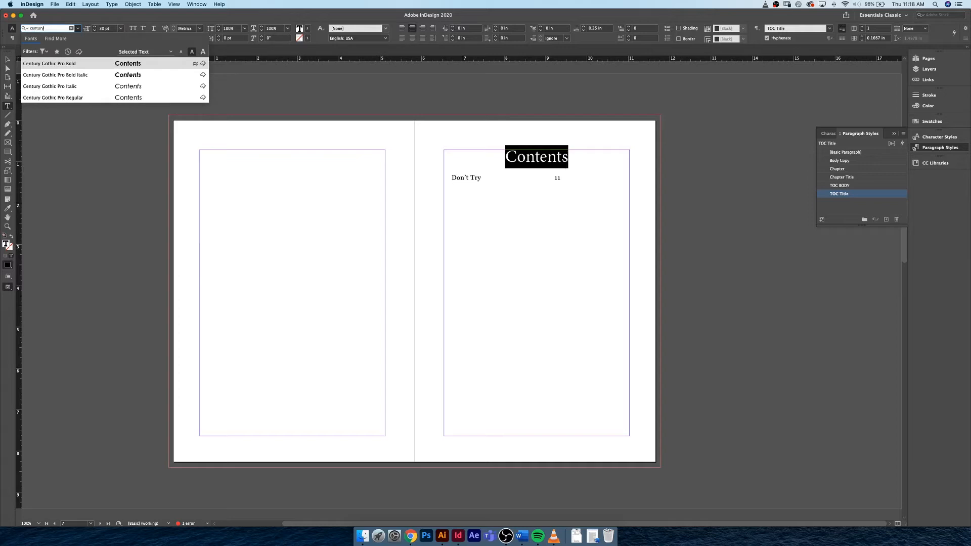
{"action": "key", "text": "Return"}
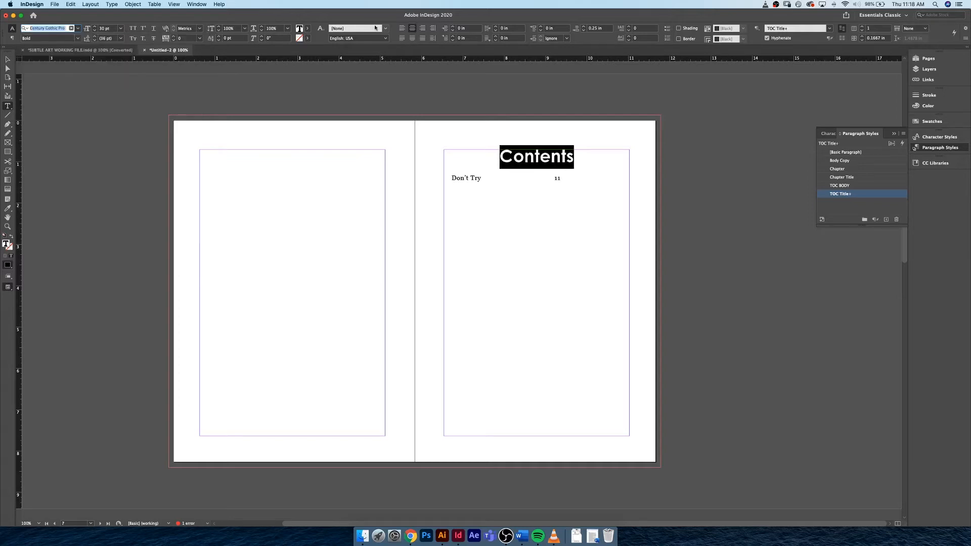
{"action": "left_click", "coordinate": [133, 38]}
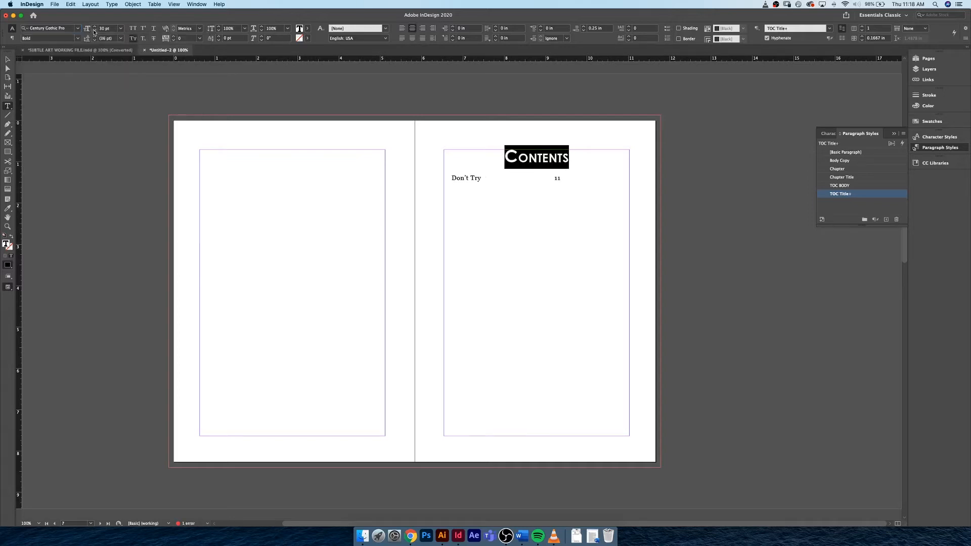
{"action": "left_click", "coordinate": [134, 28]}
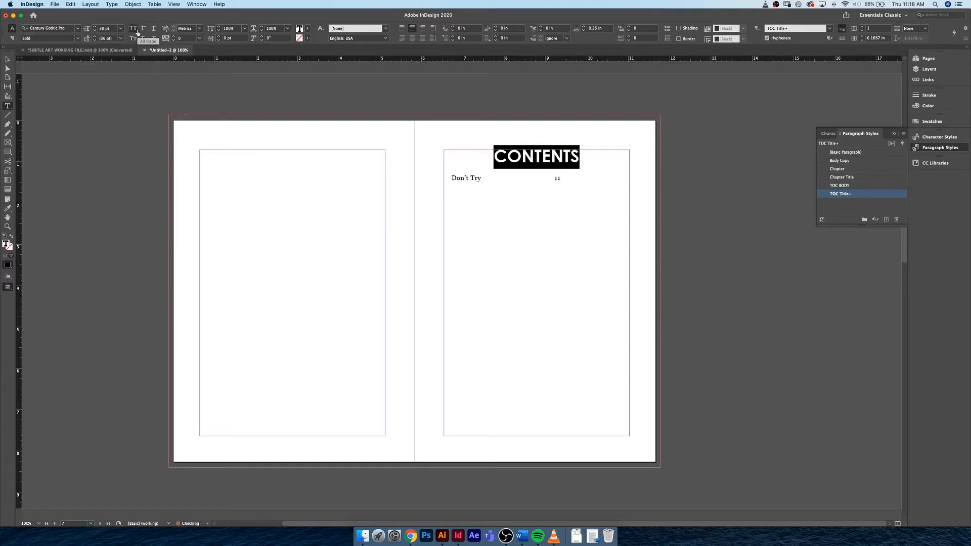
- Reduce the CONTENTS heading to 20 pt and widen its tracking to 120
{"action": "left_click", "coordinate": [94, 30]}
{"action": "left_click", "coordinate": [94, 31]}
{"action": "left_click", "coordinate": [94, 31]}
{"action": "left_click", "coordinate": [94, 31]}
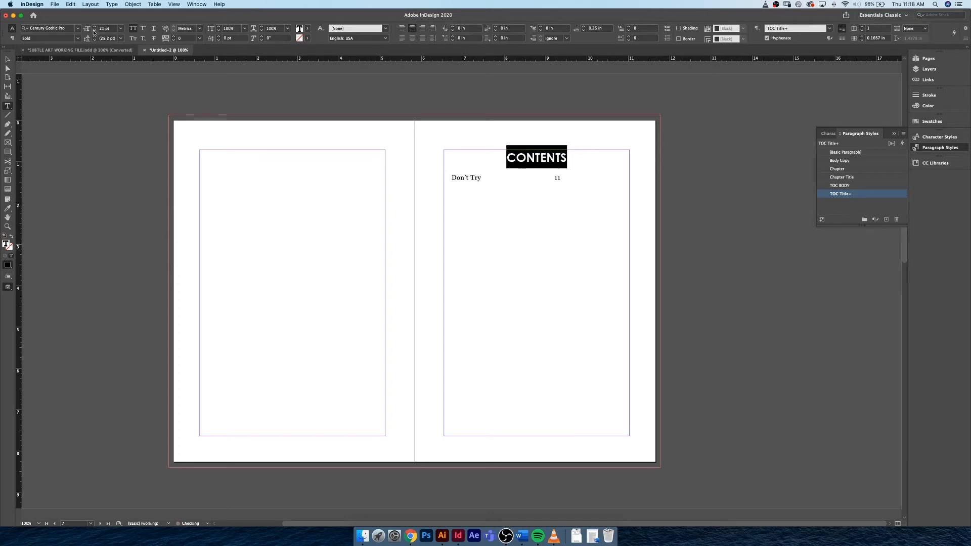
{"action": "left_click", "coordinate": [94, 31]}
{"action": "key", "text": "alt+Right"}
{"action": "key", "text": "alt+Right"}
{"action": "key", "text": "alt+Right"}
{"action": "key", "text": "alt+Right"}
{"action": "key", "text": "alt+Right"}
{"action": "key", "text": "alt+Right"}
{"action": "left_click", "coordinate": [564, 158]}
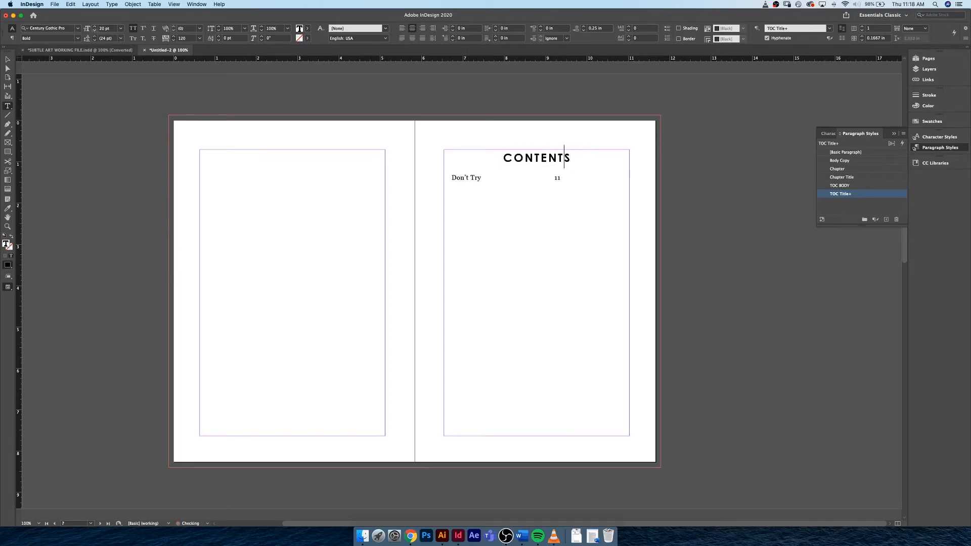
- Tighten the kerning between individual letter pairs in the CONTENTS heading to even out their spacing
{"action": "key", "text": "Left"}
{"action": "key", "text": "Left"}
{"action": "key", "text": "Left"}
{"action": "key", "text": "Left"}
{"action": "key", "text": "Left"}
{"action": "key", "text": "alt+Left"}
{"action": "key", "text": "alt+Left"}
{"action": "key", "text": "alt+Left"}
{"action": "key", "text": "Left"}
{"action": "key", "text": "alt+Left"}
{"action": "key", "text": "alt+Left"}
{"action": "key", "text": "alt+Left"}
{"action": "key", "text": "alt+Left"}
{"action": "key", "text": "alt+Left"}
{"action": "key", "text": "Right"}
{"action": "key", "text": "alt+Left"}
{"action": "key", "text": "Left"}
{"action": "key", "text": "Right"}
{"action": "key", "text": "Right"}
{"action": "key", "text": "Right"}
{"action": "key", "text": "Right"}
{"action": "key", "text": "Right"}
{"action": "key", "text": "Right"}
{"action": "key", "text": "Right"}
{"action": "left_click_drag", "start_coordinate": [451, 178], "coordinate": [566, 182]}
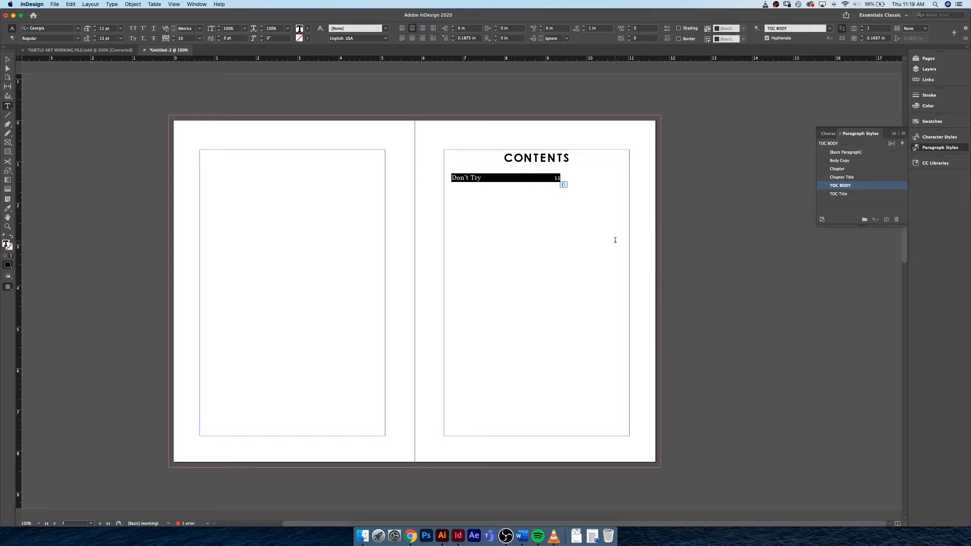
{"action": "key", "text": "BackSpace"}
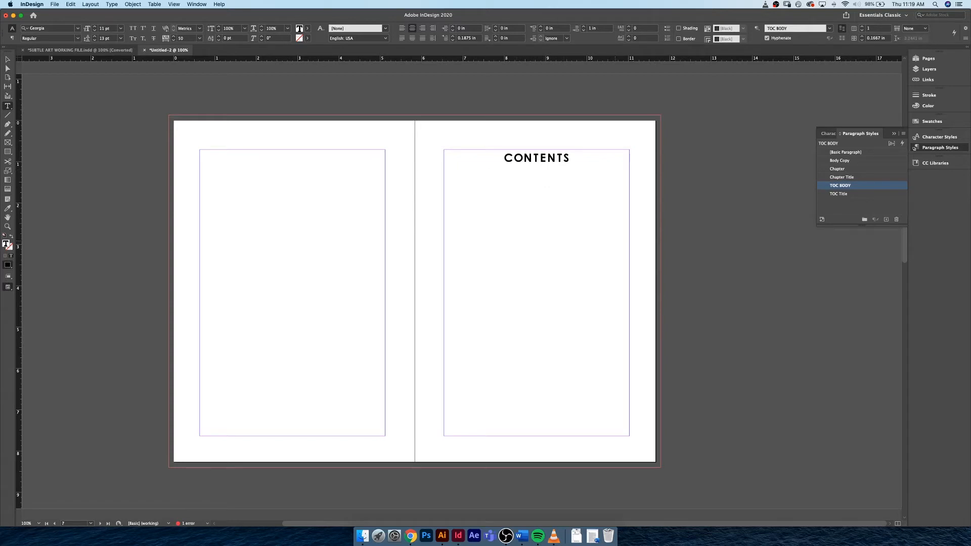
{"action": "key", "text": "BackSpace"}
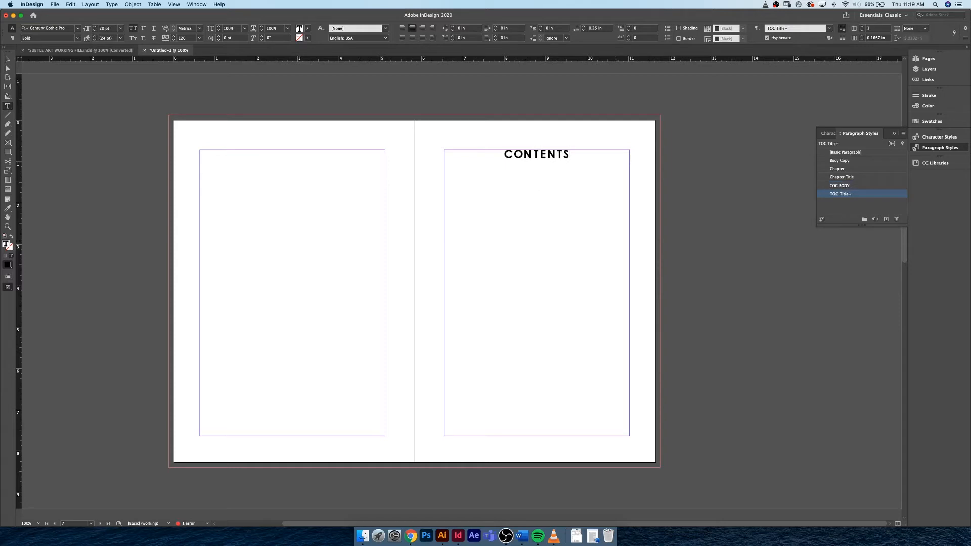
{"action": "key", "text": "super+z"}
{"action": "key", "text": "super+z"}
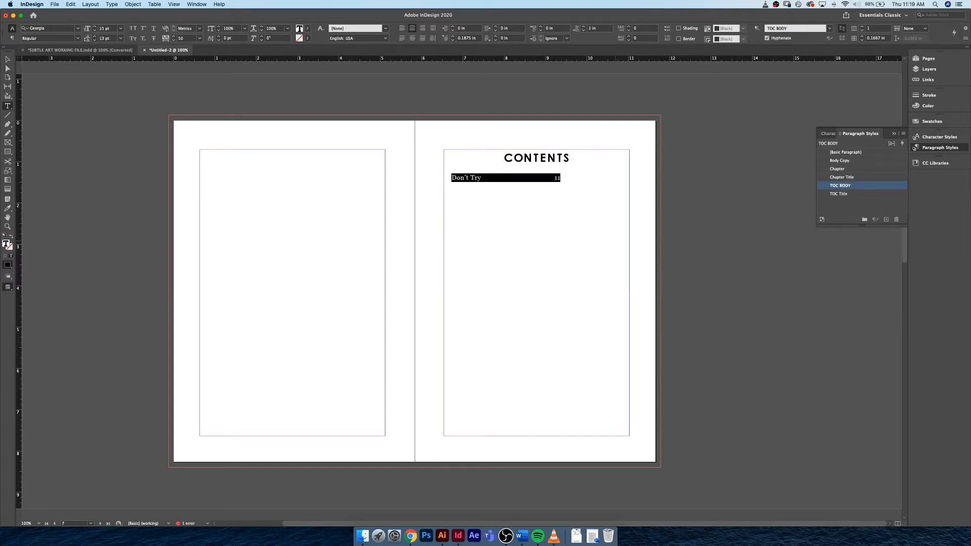
- Switch to Word and copy the listing from Chapter 1 through Acknowledgments in the SUBTLE - TOC document
{"action": "left_click", "coordinate": [457, 178]}
{"action": "key", "text": "Left"}
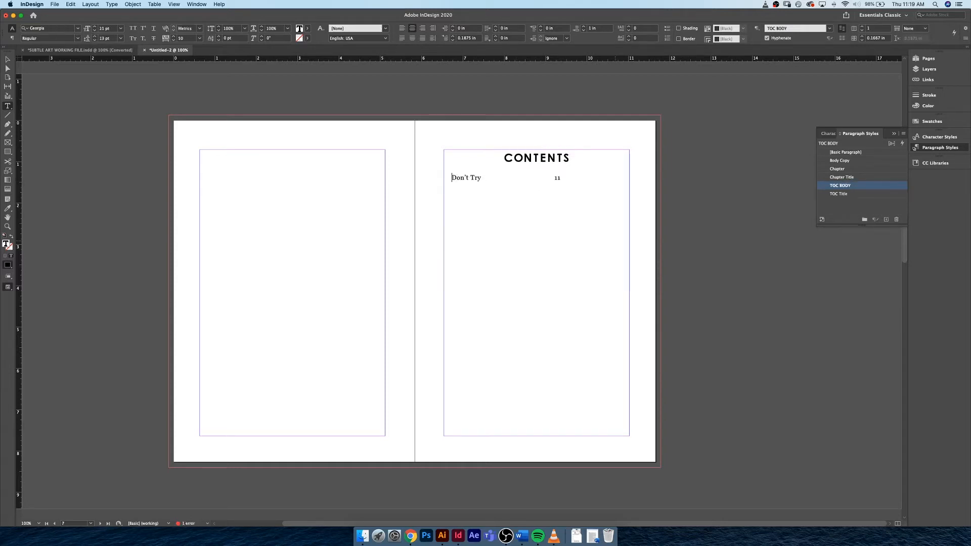
{"action": "left_click", "coordinate": [521, 536]}
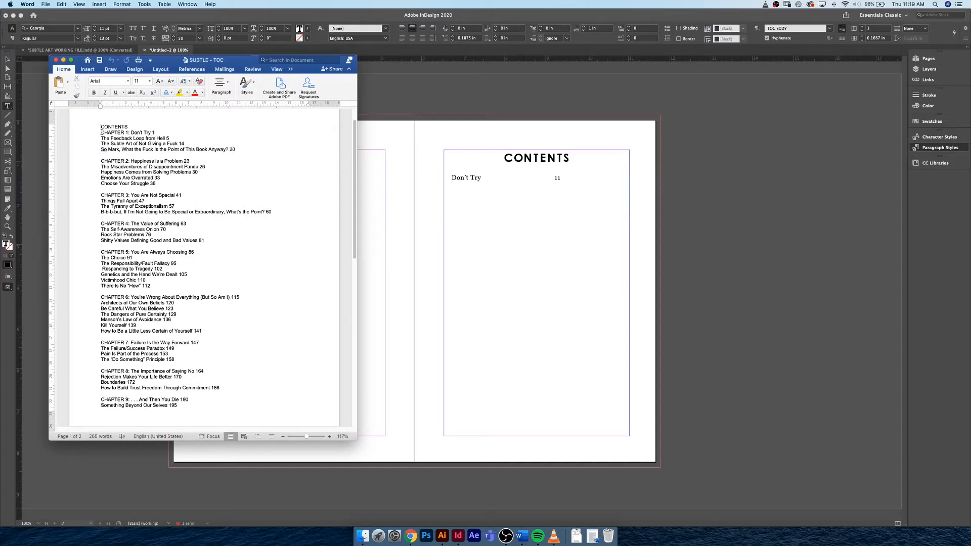
{"action": "left_click_drag", "start_coordinate": [101, 127], "coordinate": [163, 157]}
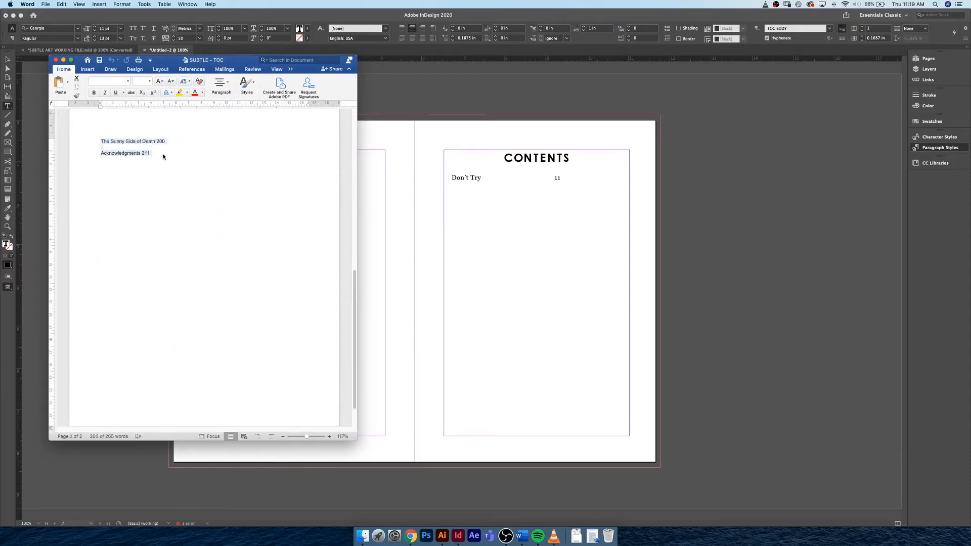
{"action": "key", "text": "super+c"}
- Return to InDesign and replace the Don't Try entry below the CONTENTS heading with the copied chapter listing
{"action": "left_click", "coordinate": [455, 177]}
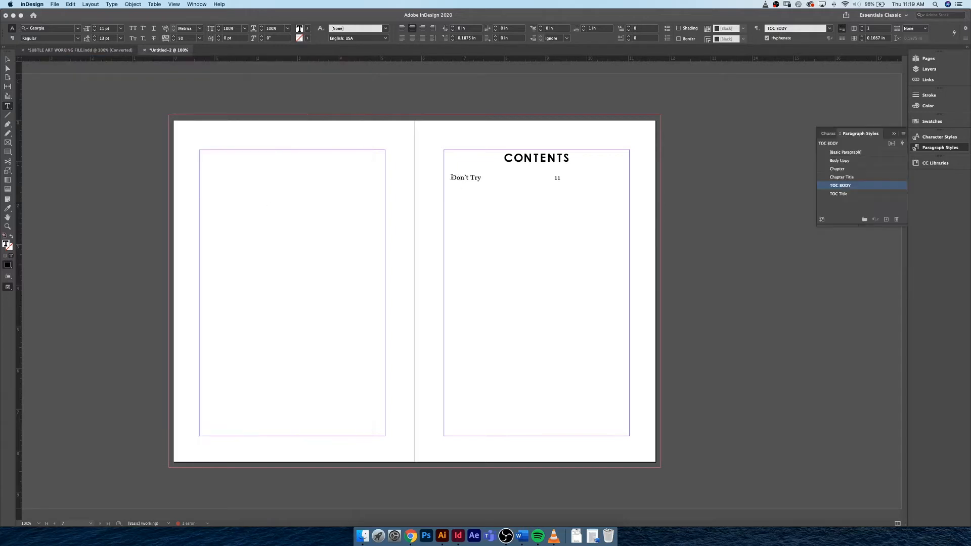
{"action": "left_click_drag", "start_coordinate": [452, 177], "coordinate": [564, 183]}
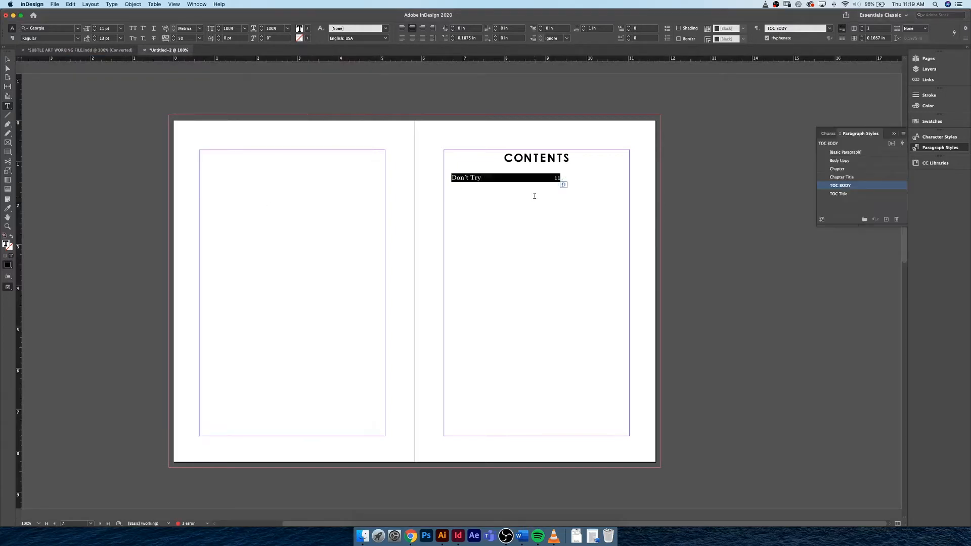
{"action": "key", "text": "super+v"}
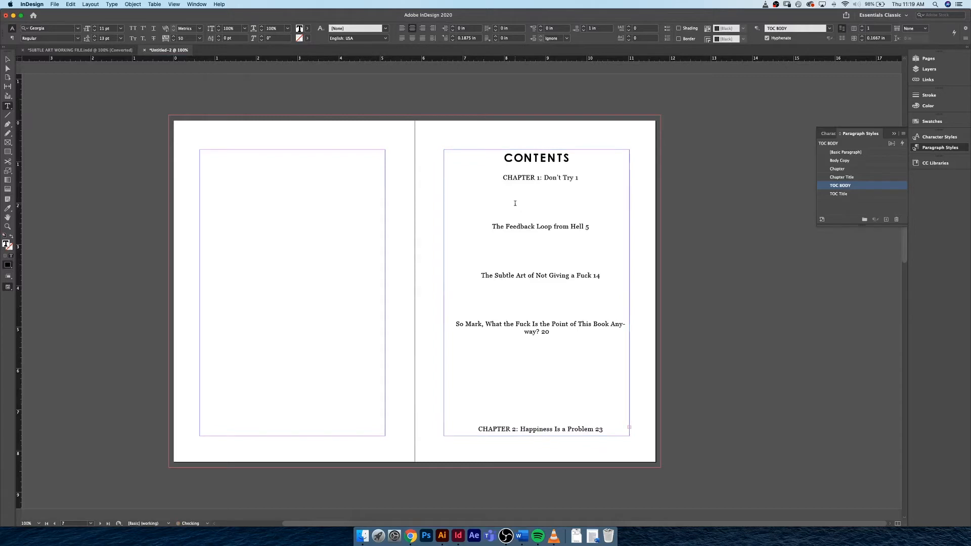
- Edit the TOC BODY paragraph style to use left alignment, 0 in space after and 0 in first line indent
{"action": "left_click", "coordinate": [522, 178]}
{"action": "double_click", "coordinate": [888, 188]}
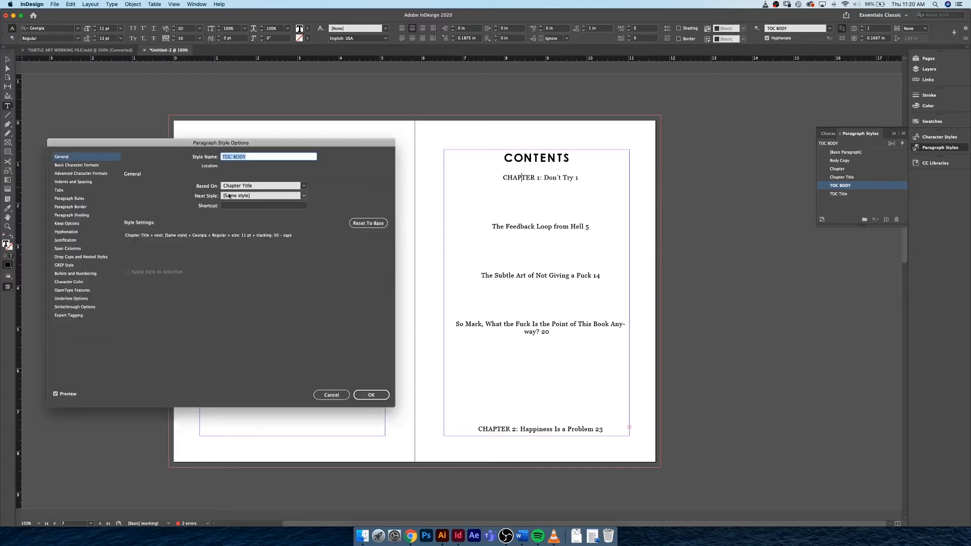
{"action": "left_click", "coordinate": [90, 175]}
{"action": "left_click", "coordinate": [92, 166]}
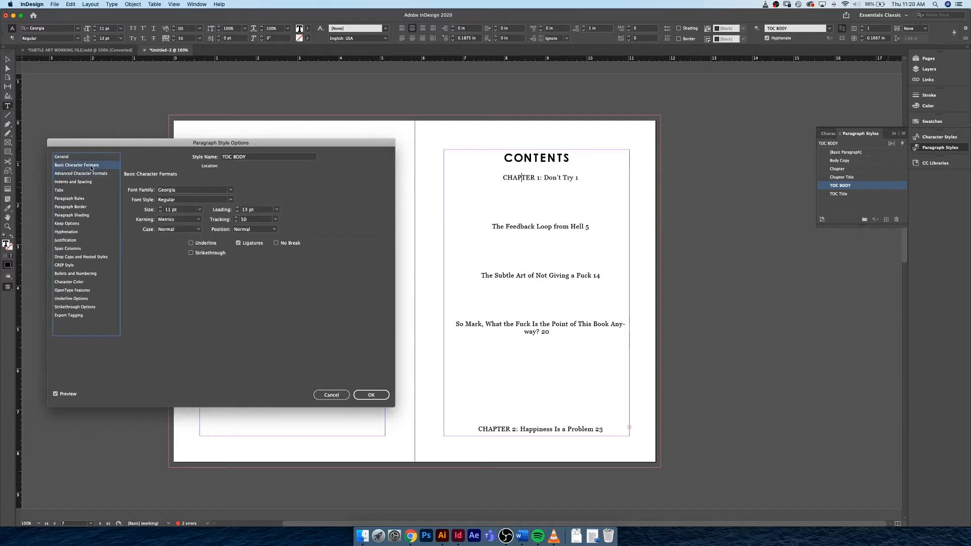
{"action": "left_click", "coordinate": [91, 181]}
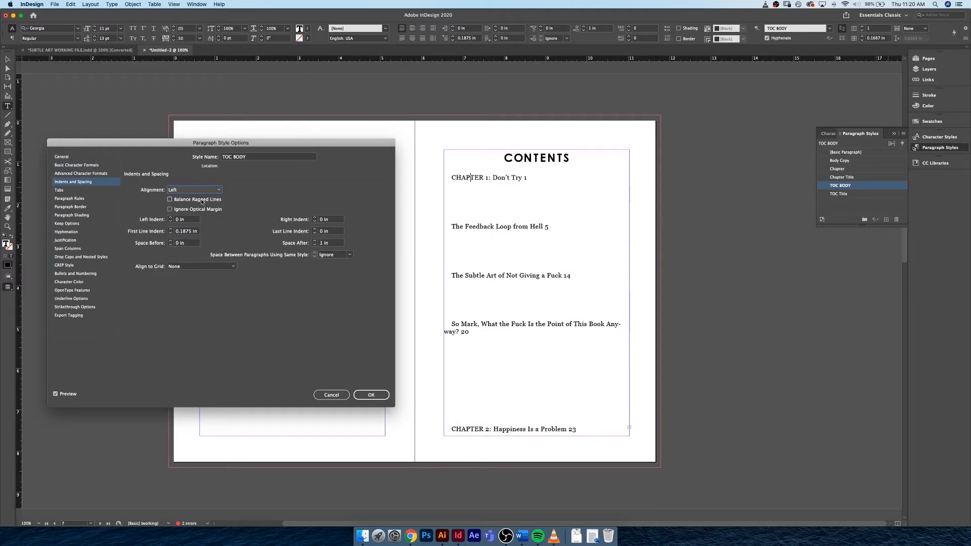
{"action": "left_click", "coordinate": [319, 245]}
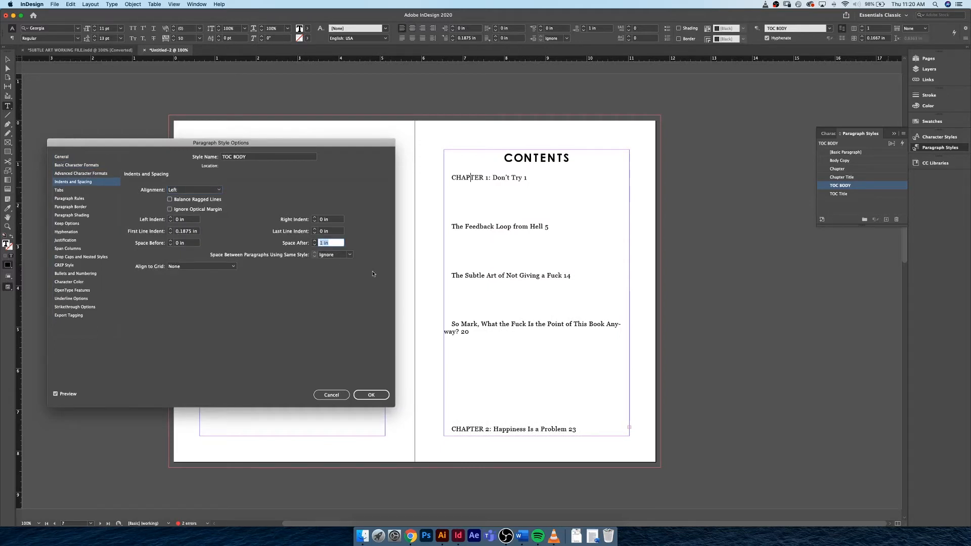
{"action": "type", "text": "0"}
{"action": "left_click", "coordinate": [336, 231]}
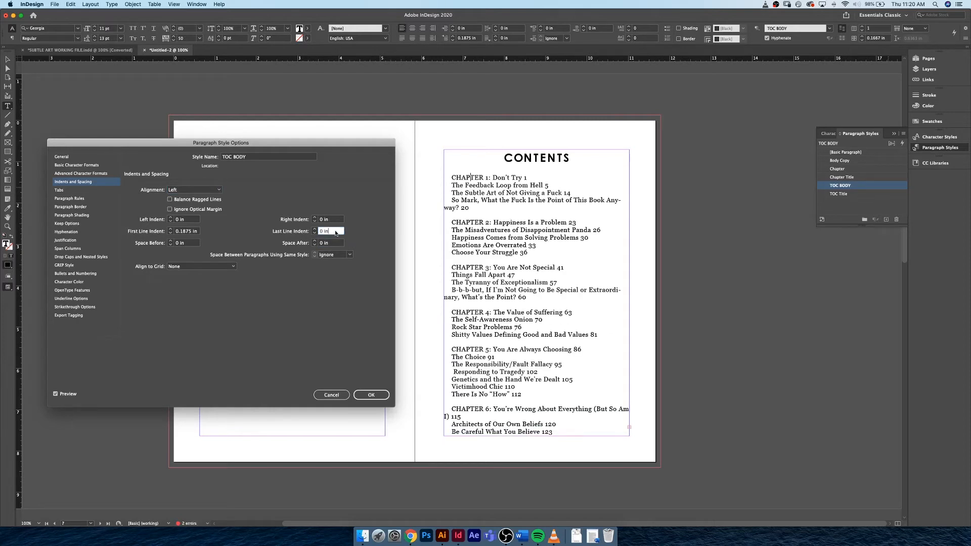
{"action": "left_click", "coordinate": [171, 233]}
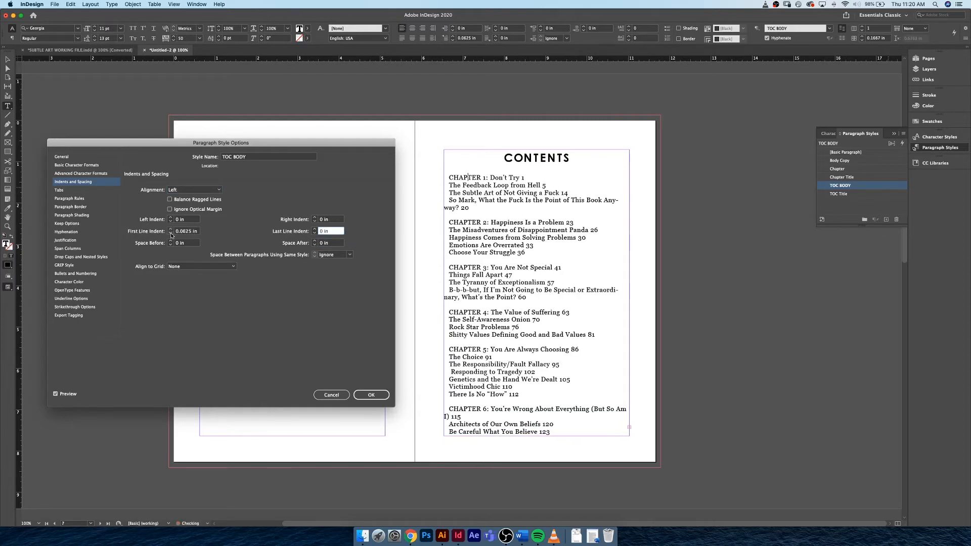
{"action": "left_click", "coordinate": [171, 233]}
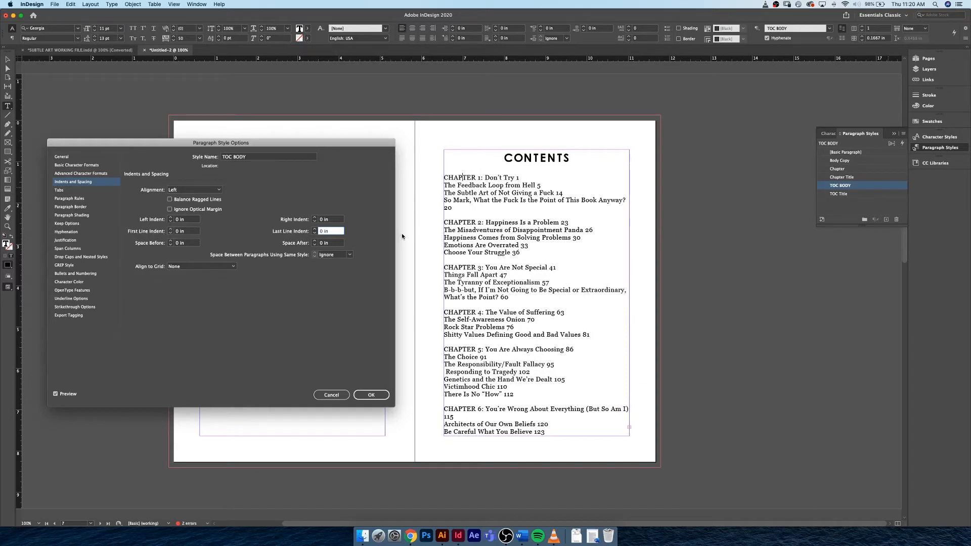
- Set the TOC BODY style's characters to 10 pt Century Gothic Pro with tracking of 20, and save the style changes
{"action": "left_click", "coordinate": [77, 165]}
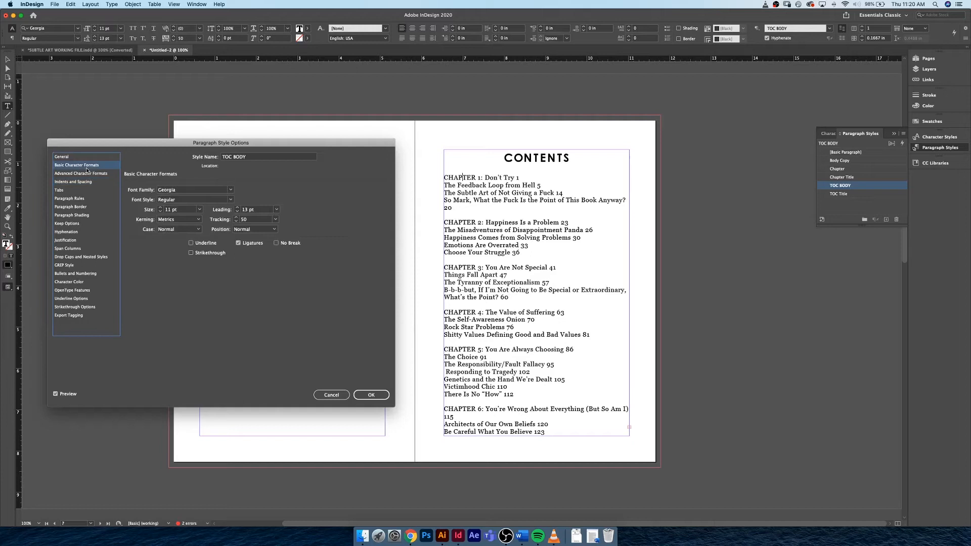
{"action": "left_click", "coordinate": [160, 212]}
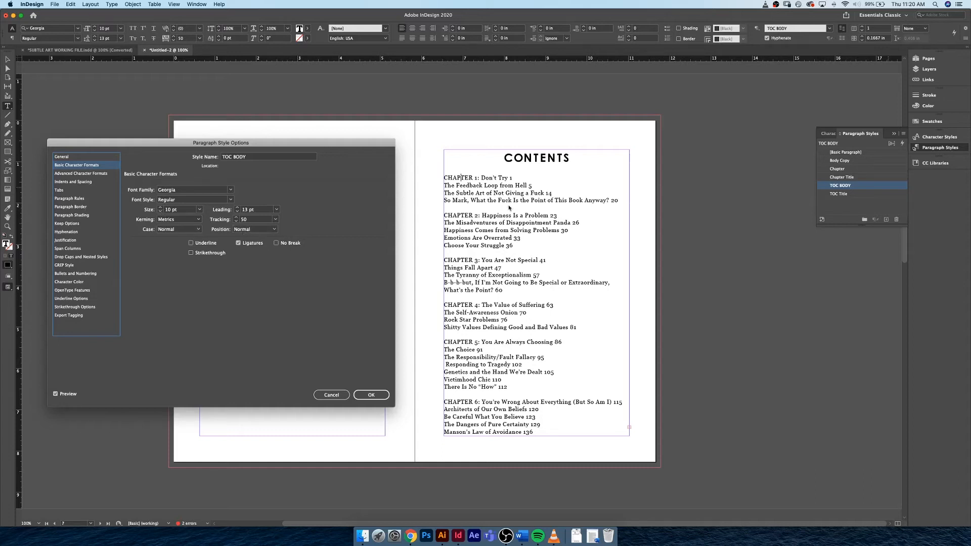
{"action": "left_click", "coordinate": [181, 191]}
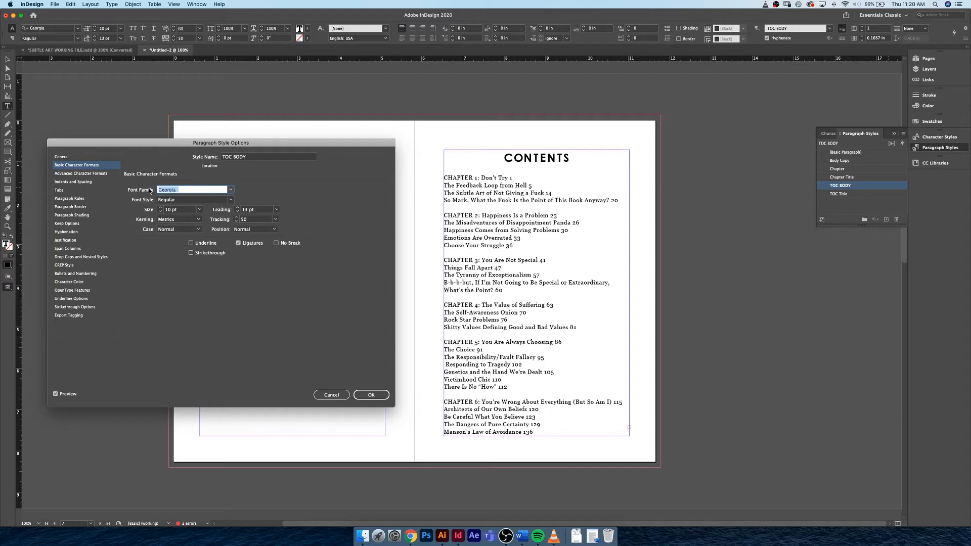
{"action": "type", "text": "Century Gothic Pro"}
{"action": "key", "text": "Tab"}
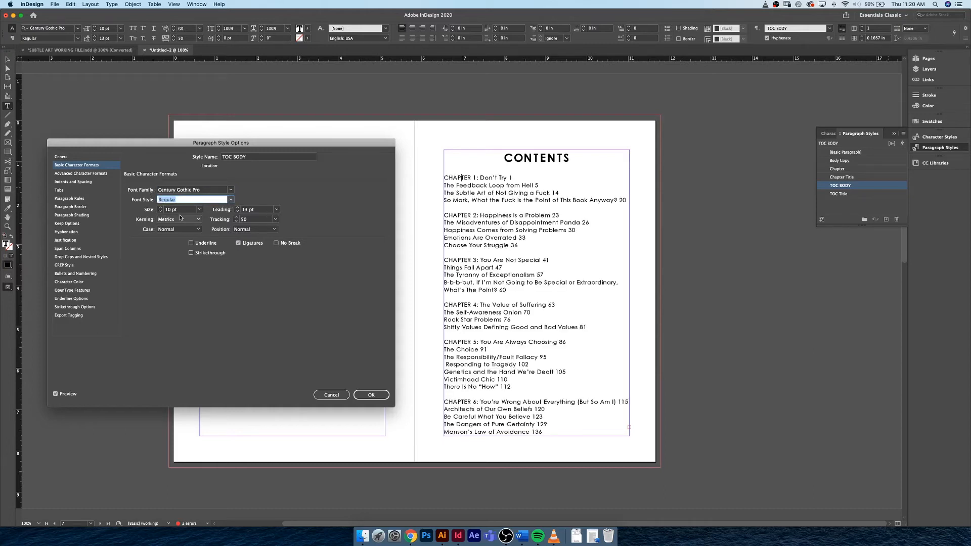
{"action": "left_click", "coordinate": [236, 222]}
{"action": "left_click", "coordinate": [235, 221]}
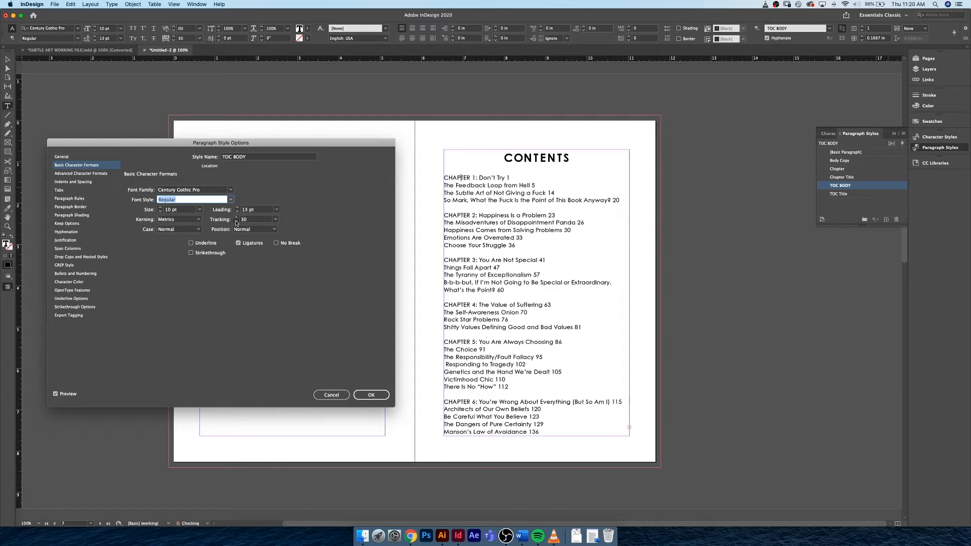
{"action": "left_click", "coordinate": [236, 222]}
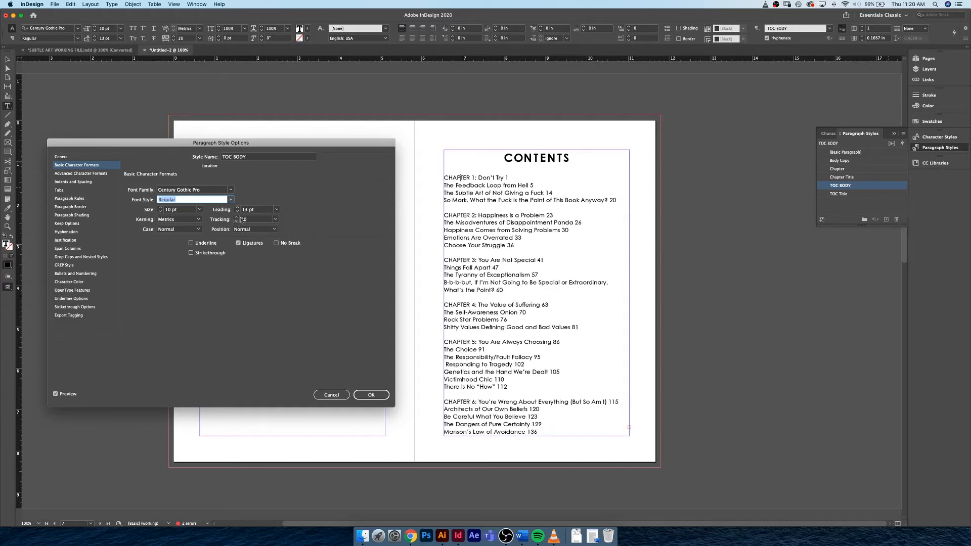
{"action": "left_click", "coordinate": [379, 398]}
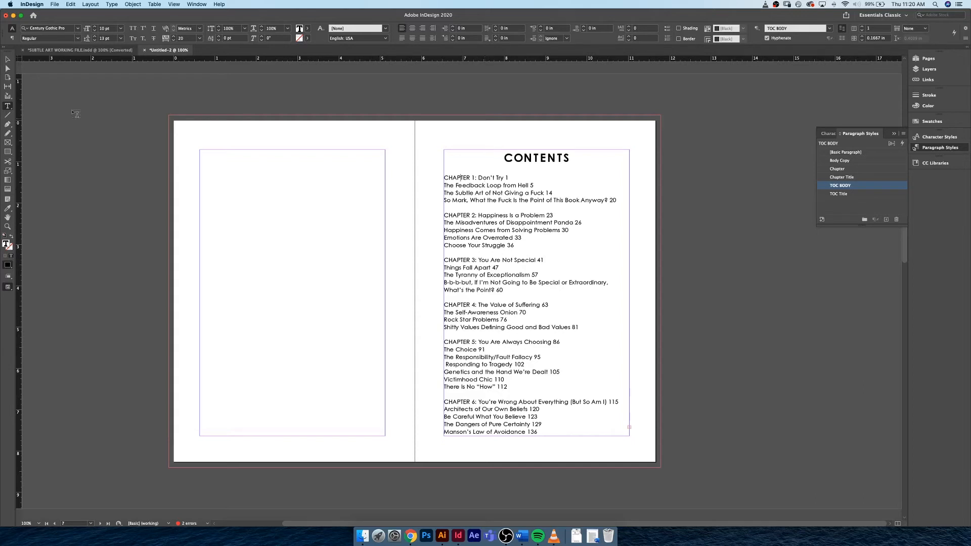
- Thread the overset contents text from page 7 into a new text frame filling the margins of the following page
{"action": "left_click", "coordinate": [8, 60]}
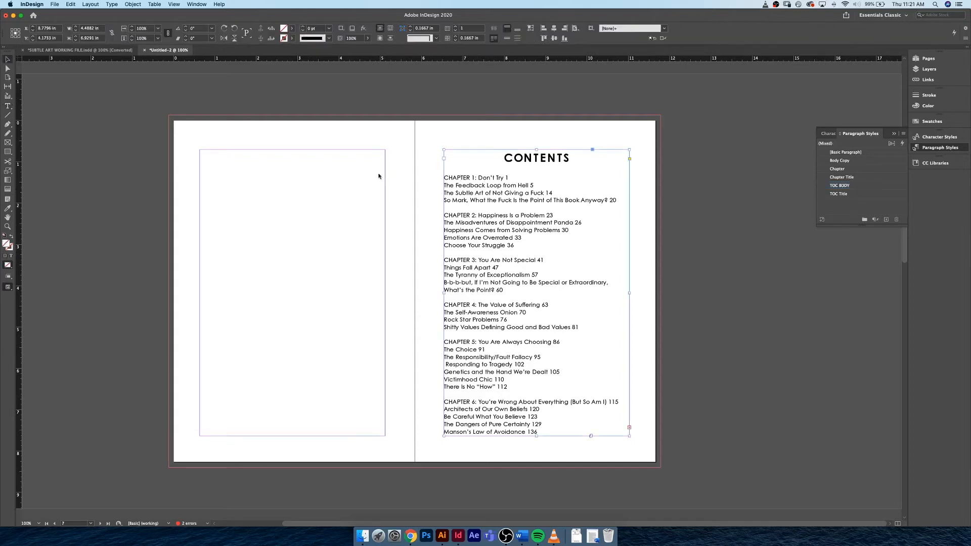
{"action": "left_click", "coordinate": [416, 165]}
{"action": "key", "text": "super+equal"}
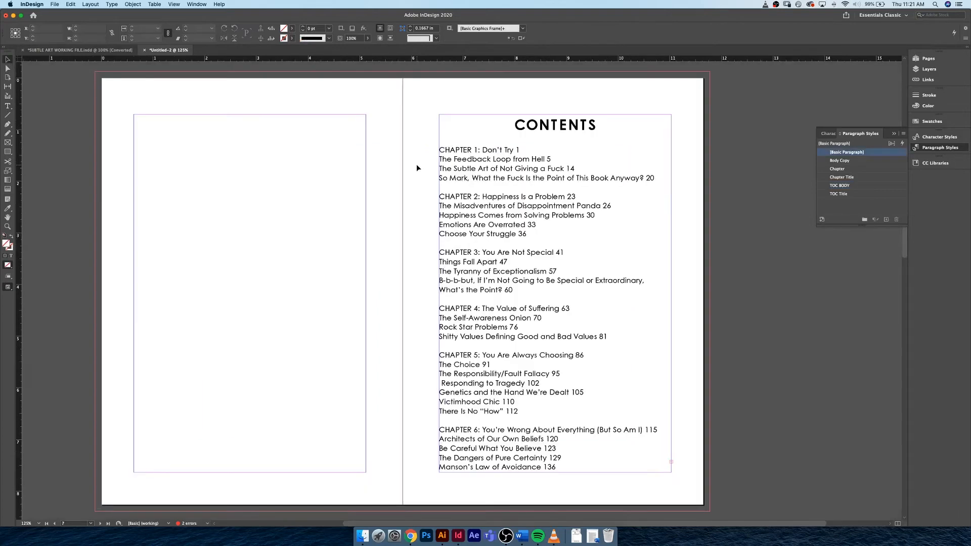
{"action": "scroll", "coordinate": [366, 168], "scroll_direction": "right", "scroll_amount": 5}
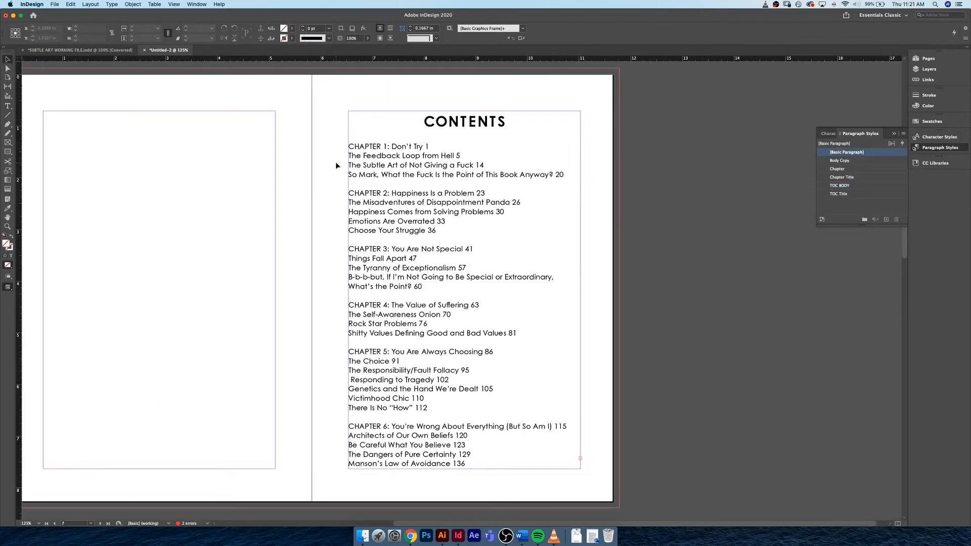
{"action": "key", "text": "super+minus"}
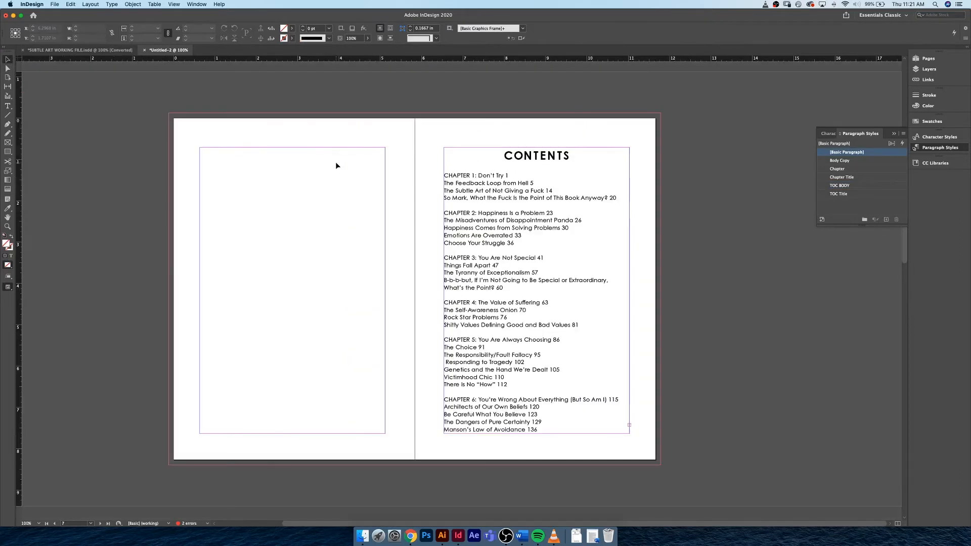
{"action": "key", "text": "super+minus"}
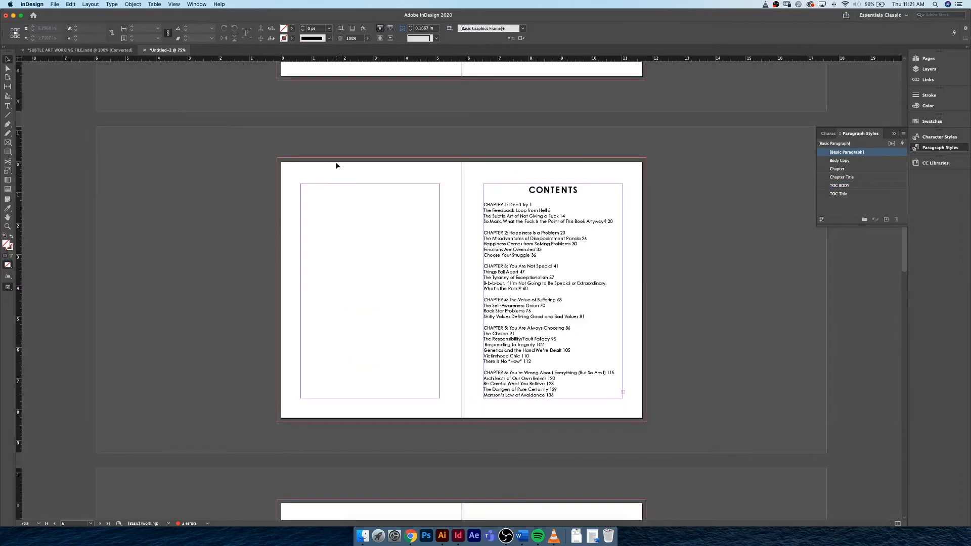
{"action": "scroll", "coordinate": [335, 162], "scroll_direction": "down", "scroll_amount": 3}
{"action": "scroll", "coordinate": [348, 173], "scroll_direction": "down", "scroll_amount": 10}
{"action": "scroll", "coordinate": [348, 173], "scroll_direction": "up", "scroll_amount": 2}
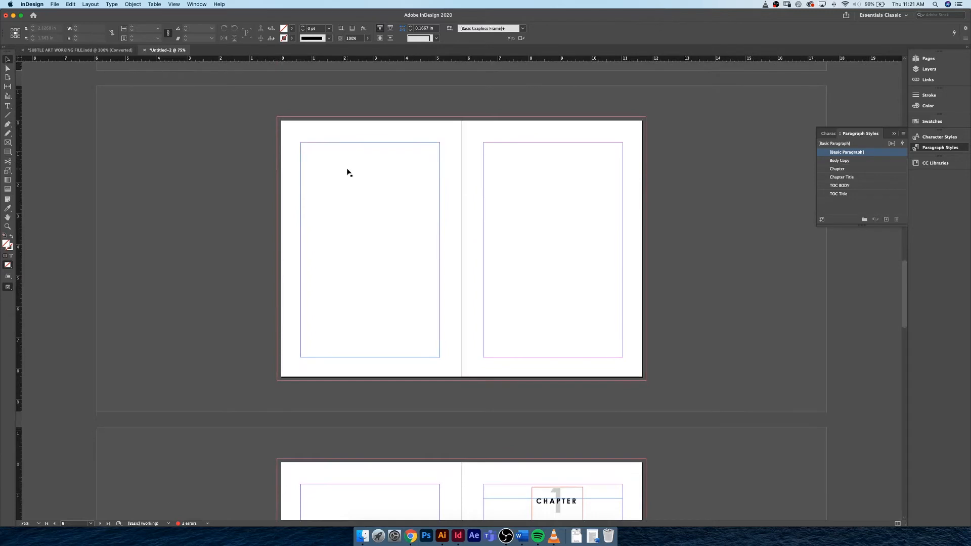
{"action": "scroll", "coordinate": [347, 172], "scroll_direction": "up", "scroll_amount": 1}
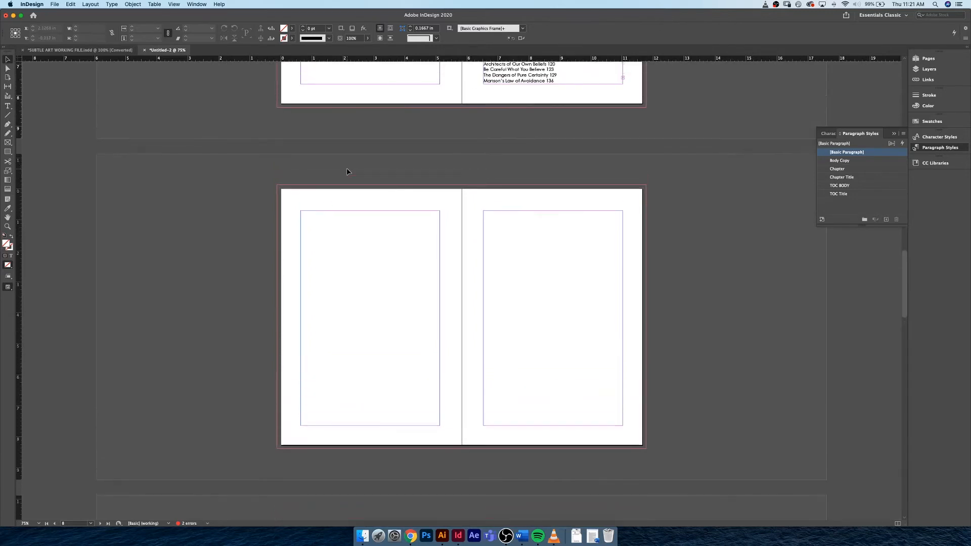
{"action": "scroll", "coordinate": [602, 110], "scroll_direction": "up", "scroll_amount": 8}
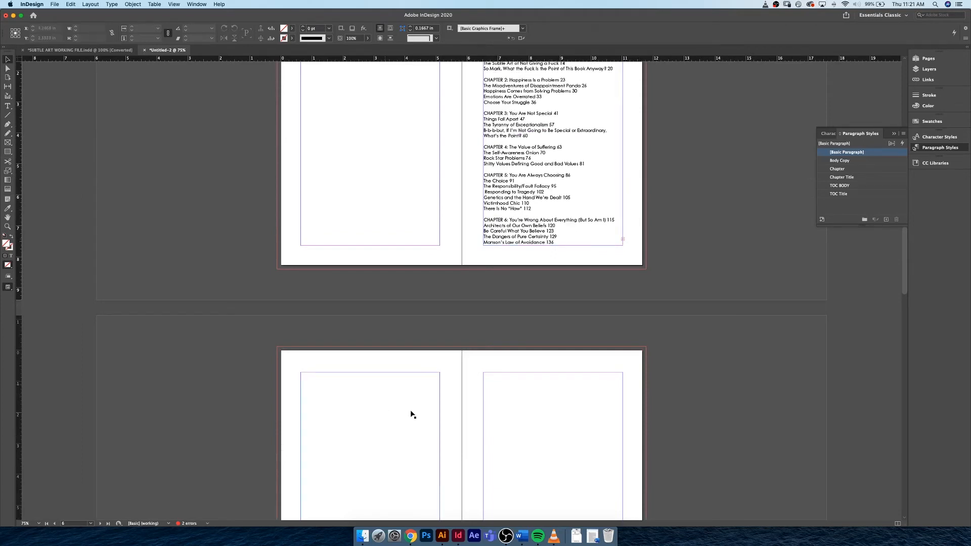
{"action": "left_click", "coordinate": [370, 383]}
{"action": "left_click", "coordinate": [369, 382]}
{"action": "left_click", "coordinate": [623, 239]}
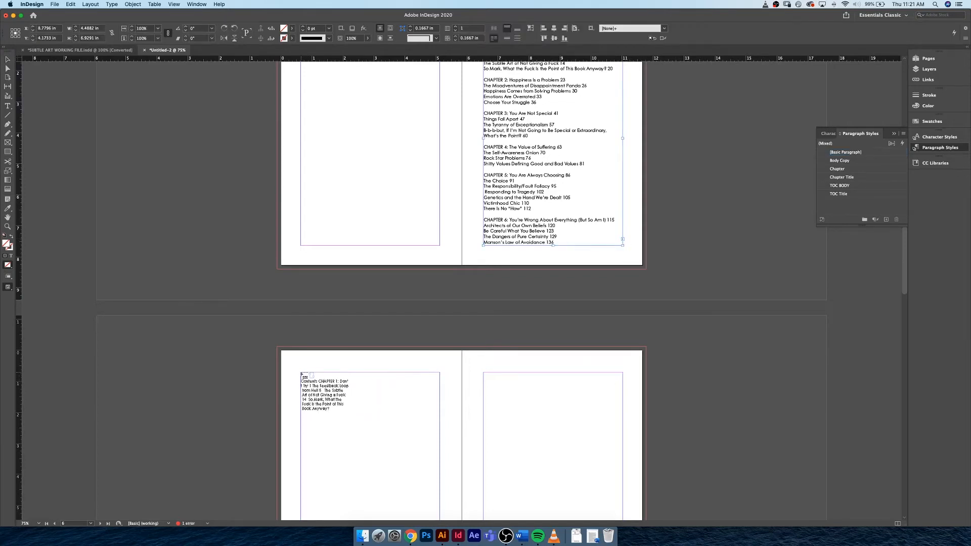
{"action": "left_click_drag", "start_coordinate": [302, 375], "coordinate": [439, 498]}
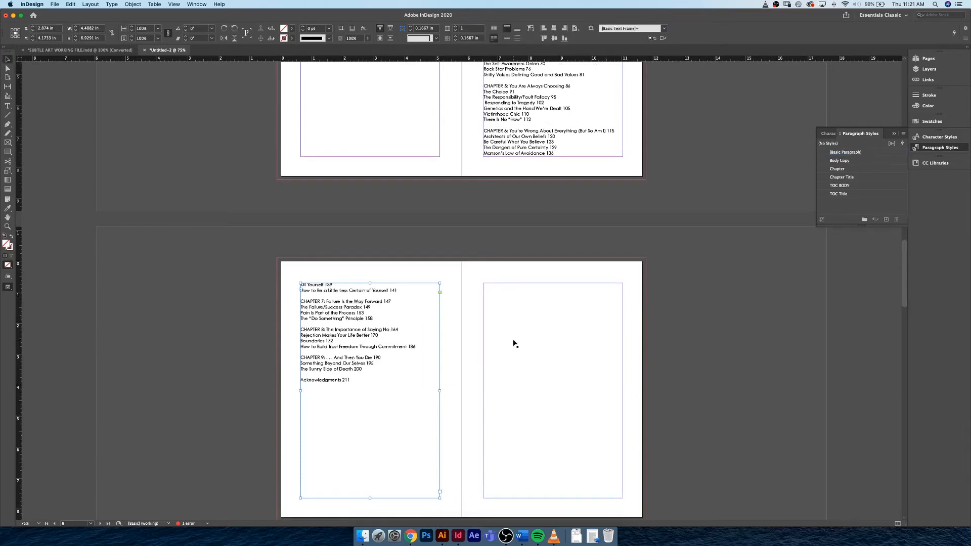
- Return to the CONTENTS page and open the Tabs ruler
{"action": "scroll", "coordinate": [506, 323], "scroll_direction": "up", "scroll_amount": 8}
{"action": "scroll", "coordinate": [502, 315], "scroll_direction": "up", "scroll_amount": 1}
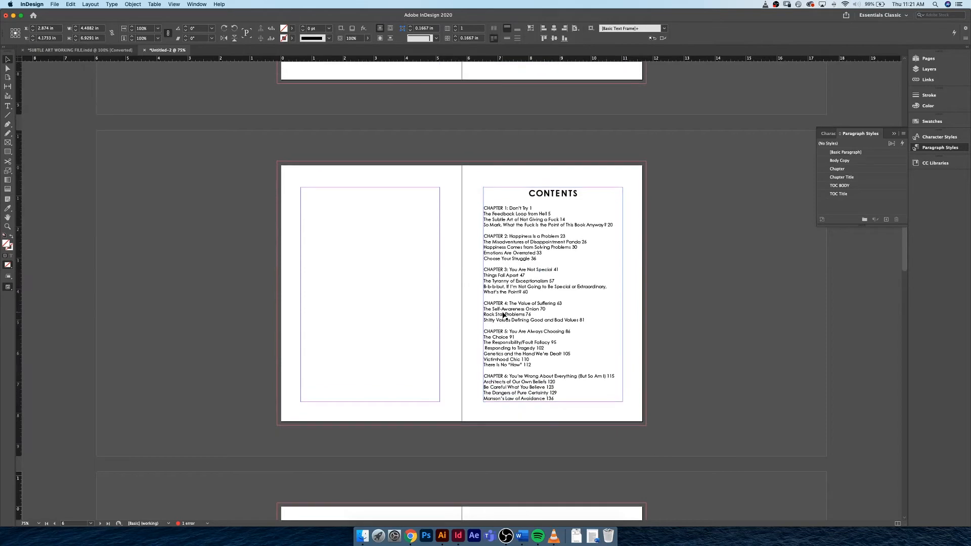
{"action": "scroll", "coordinate": [504, 316], "scroll_direction": "down", "scroll_amount": 1}
{"action": "left_click", "coordinate": [629, 298]}
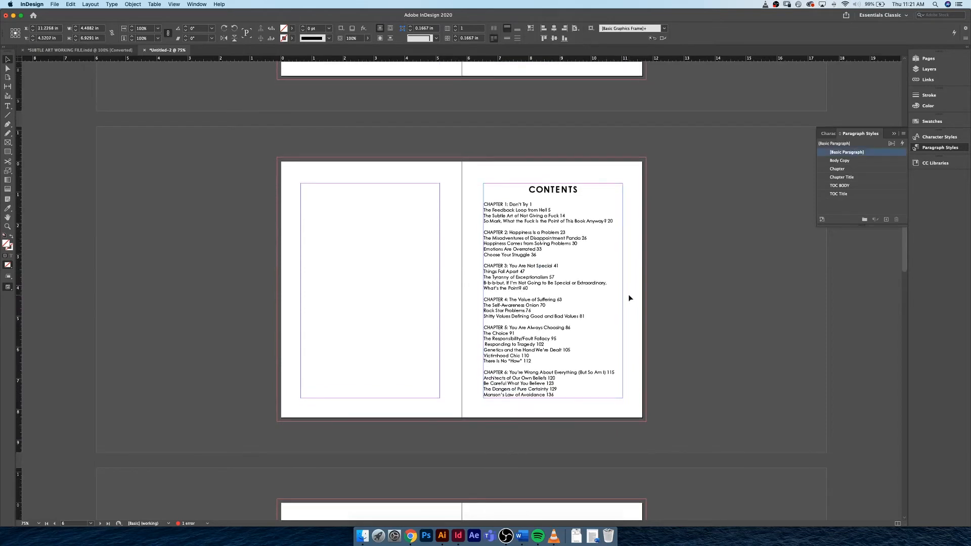
{"action": "key", "text": "super+equal"}
{"action": "key", "text": "super+equal"}
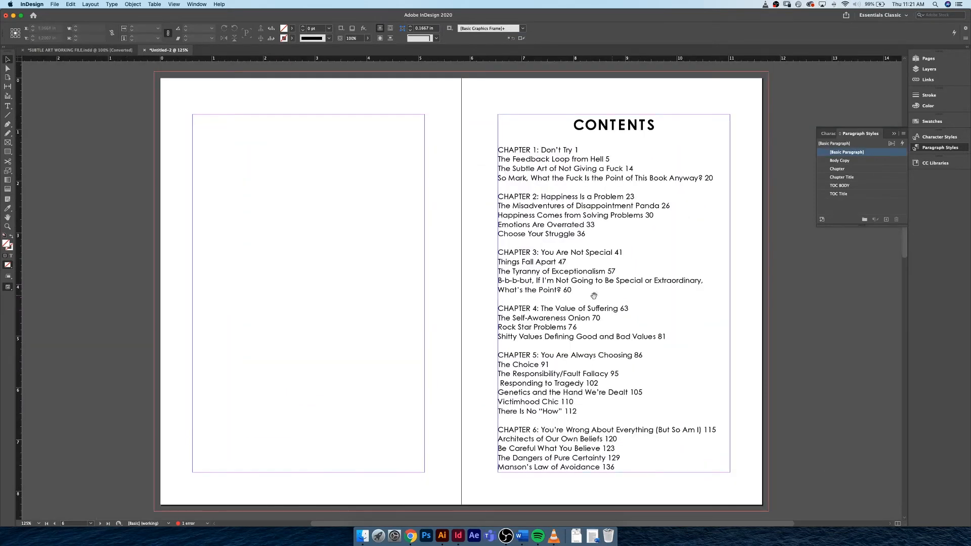
{"action": "scroll", "coordinate": [595, 296], "scroll_direction": "right", "scroll_amount": 5}
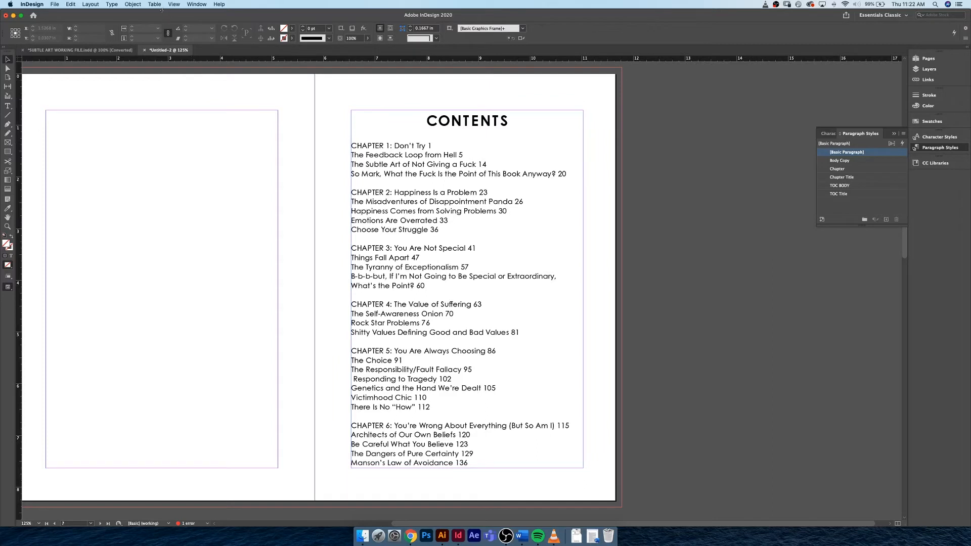
{"action": "left_click", "coordinate": [111, 4]}
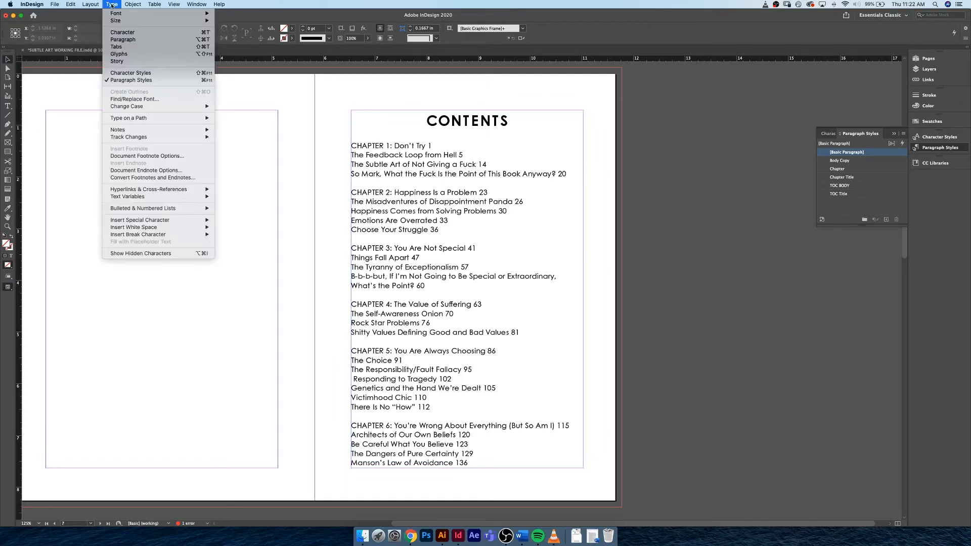
{"action": "left_click", "coordinate": [123, 46]}
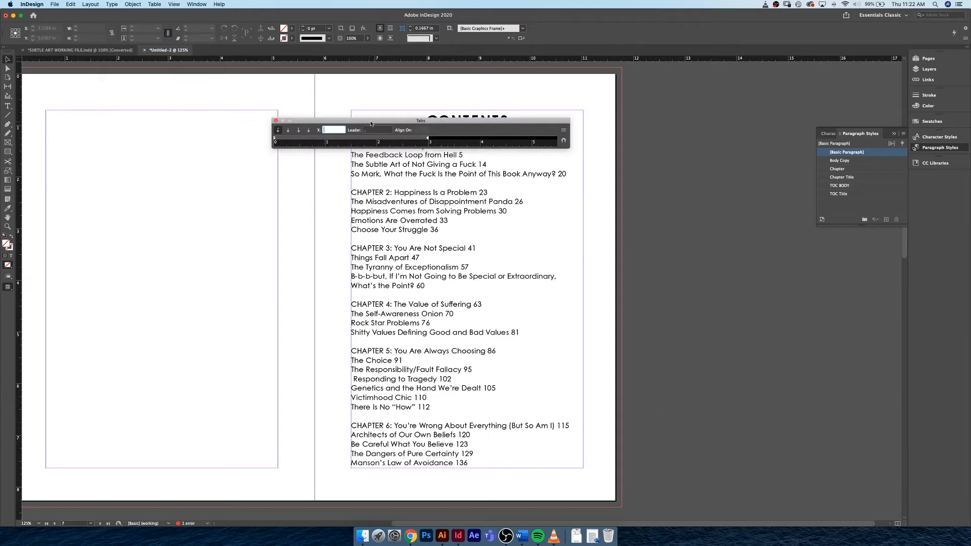
- Select the contents text frame and place the Tabs ruler just above it, lined up with the frame's left edge
{"action": "left_click_drag", "start_coordinate": [371, 123], "coordinate": [329, 180]}
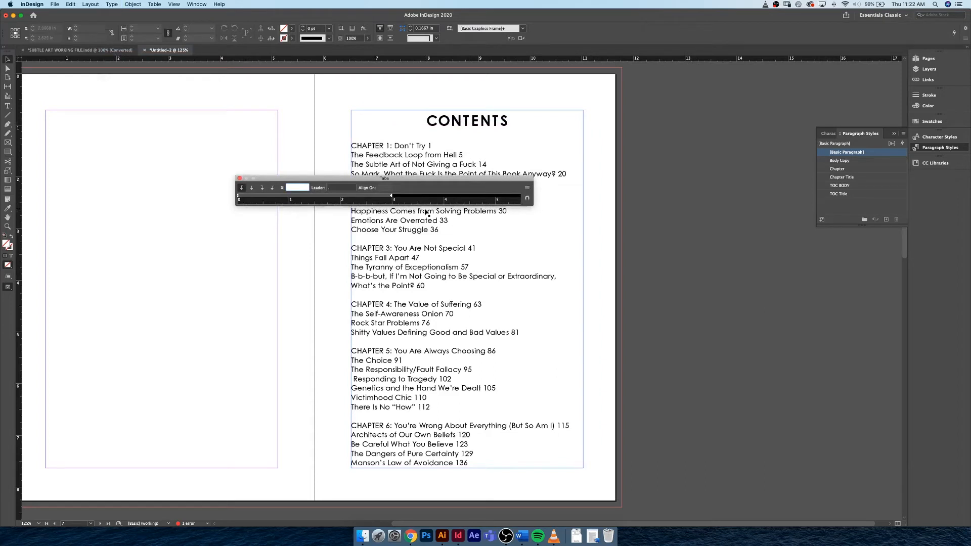
{"action": "left_click", "coordinate": [330, 189]}
{"action": "left_click", "coordinate": [563, 118]}
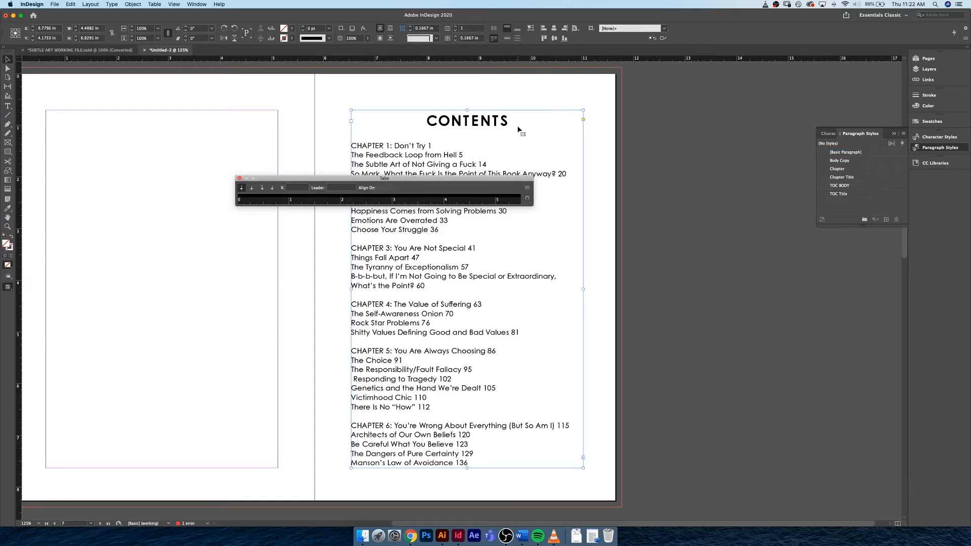
{"action": "left_click", "coordinate": [661, 138]}
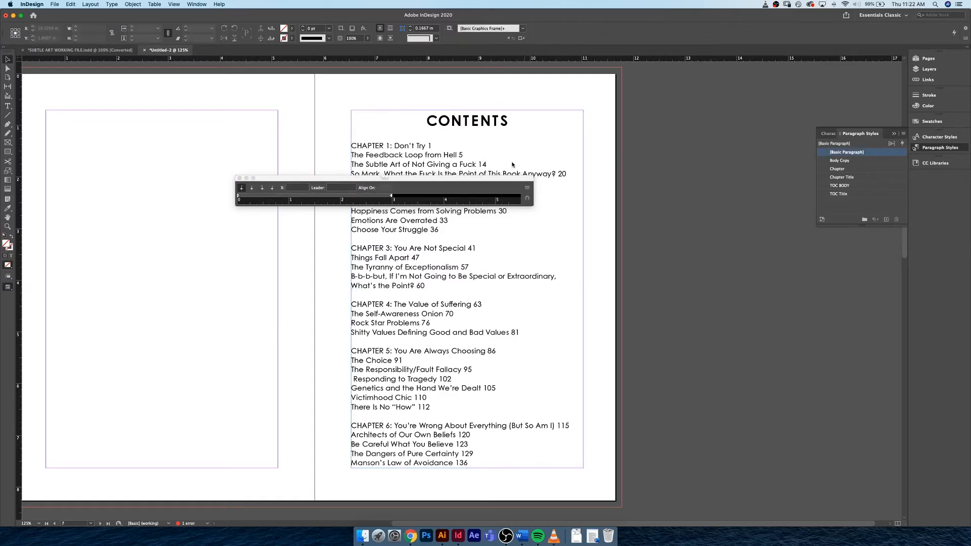
{"action": "left_click", "coordinate": [498, 179]}
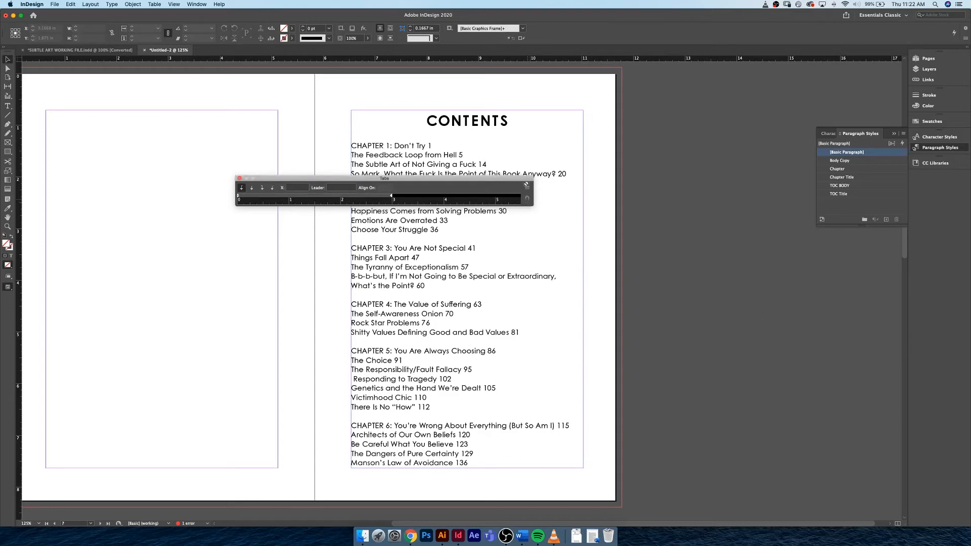
{"action": "left_click", "coordinate": [503, 163]}
{"action": "left_click_drag", "start_coordinate": [510, 180], "coordinate": [625, 85]}
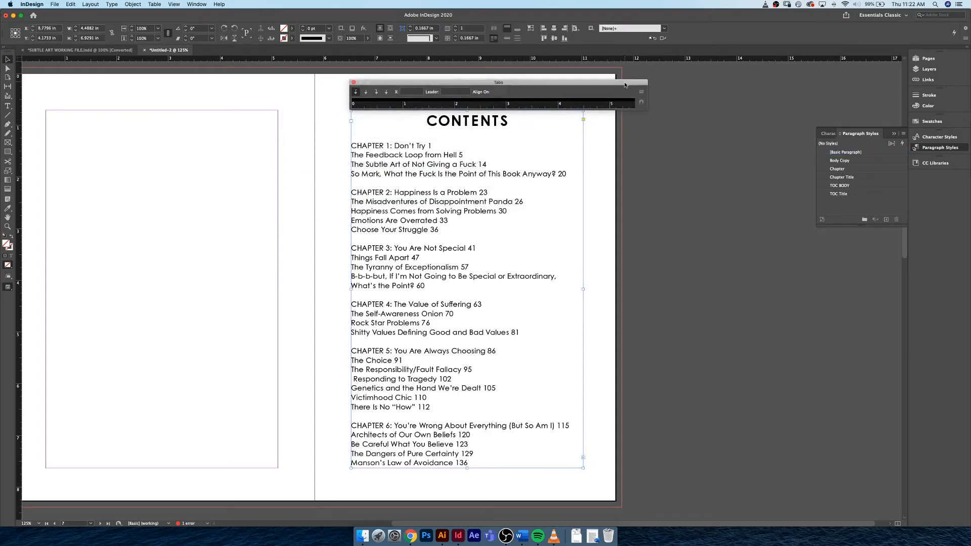
- Narrow the Tabs ruler to the contents text frame's width and try to snap it above the frame
{"action": "left_click_drag", "start_coordinate": [647, 101], "coordinate": [596, 99]}
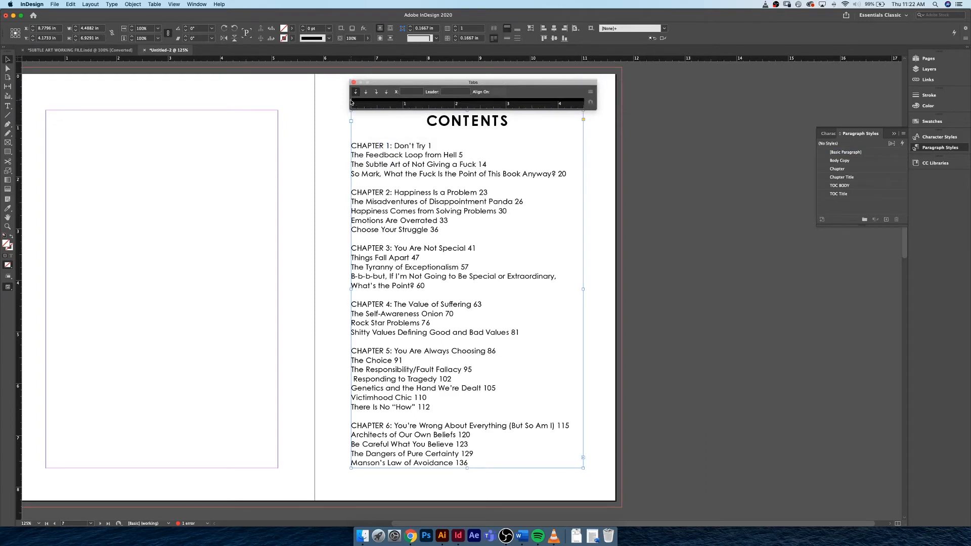
{"action": "left_click_drag", "start_coordinate": [349, 100], "coordinate": [347, 100]}
{"action": "left_click", "coordinate": [517, 81]}
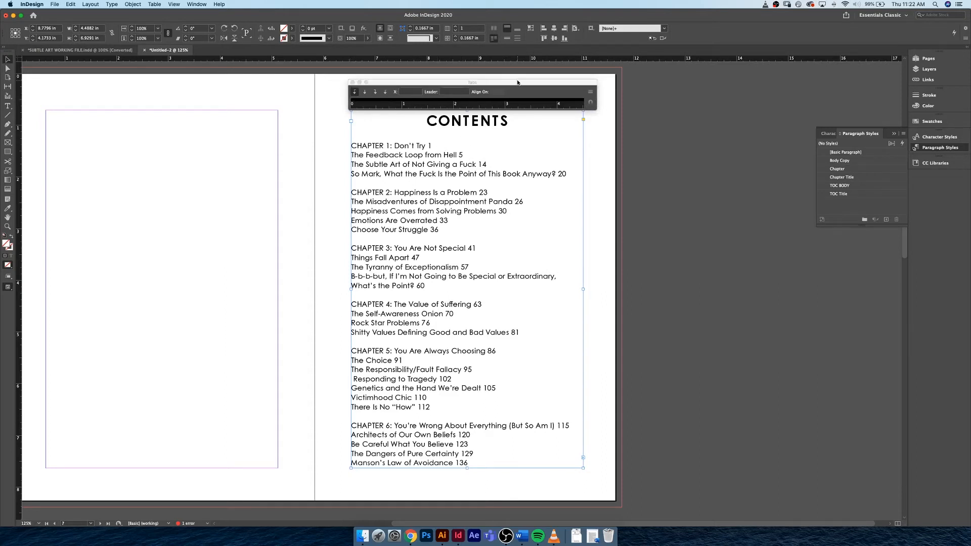
{"action": "left_click", "coordinate": [590, 92]}
{"action": "left_click", "coordinate": [592, 95]}
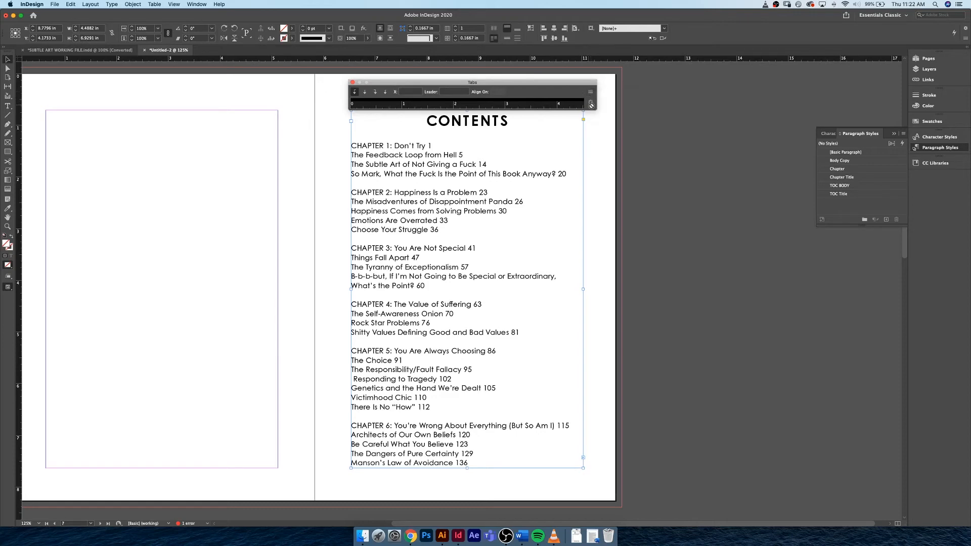
{"action": "key", "text": "super+="}
{"action": "key", "text": "super+="}
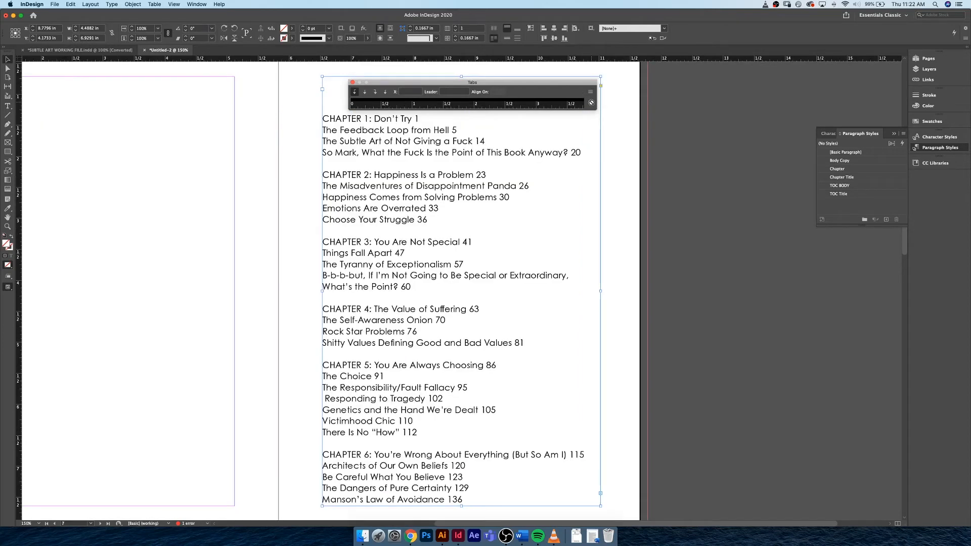
{"action": "left_click", "coordinate": [590, 103]}
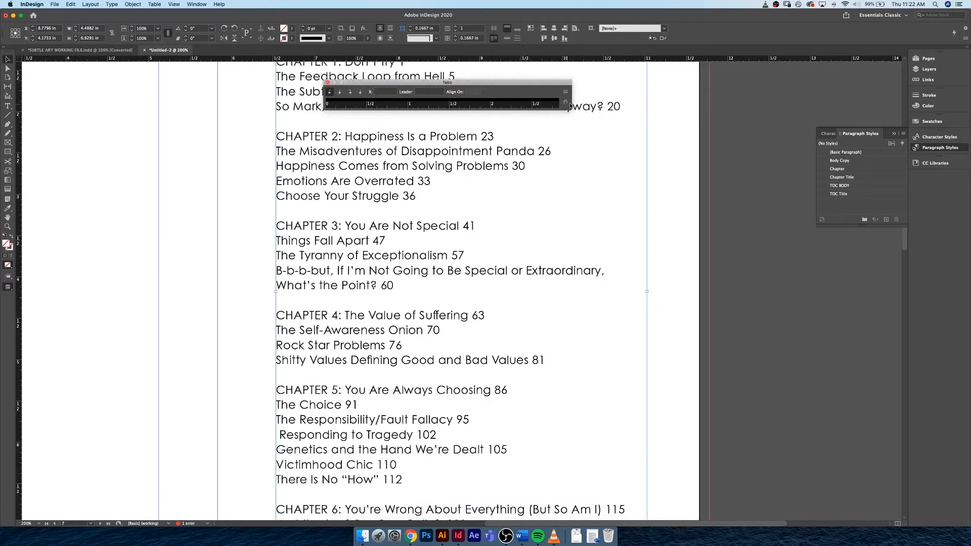
- Close and reopen the Tabs ruler, place it just above the CONTENTS text frame, and widen it to span the frame
{"action": "left_click", "coordinate": [327, 82]}
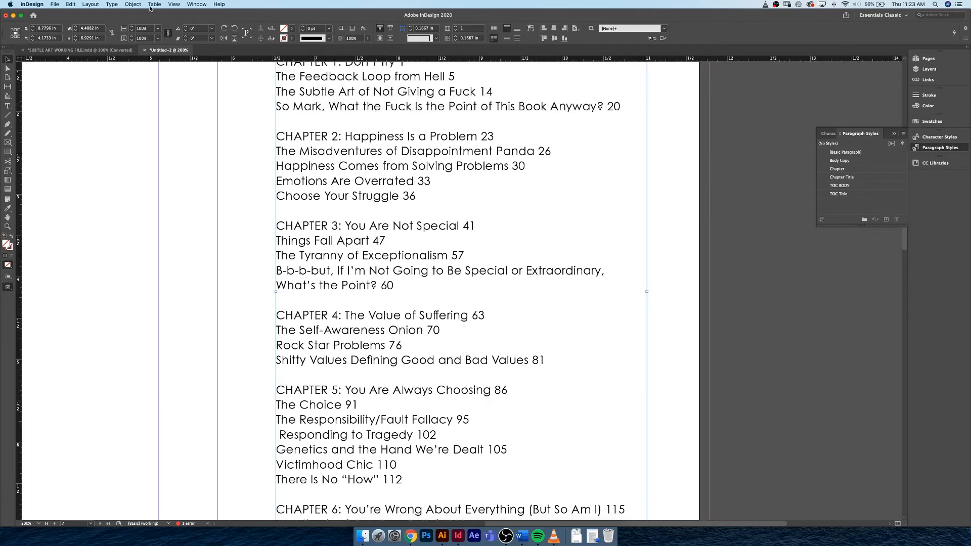
{"action": "left_click", "coordinate": [112, 4]}
{"action": "left_click", "coordinate": [132, 49]}
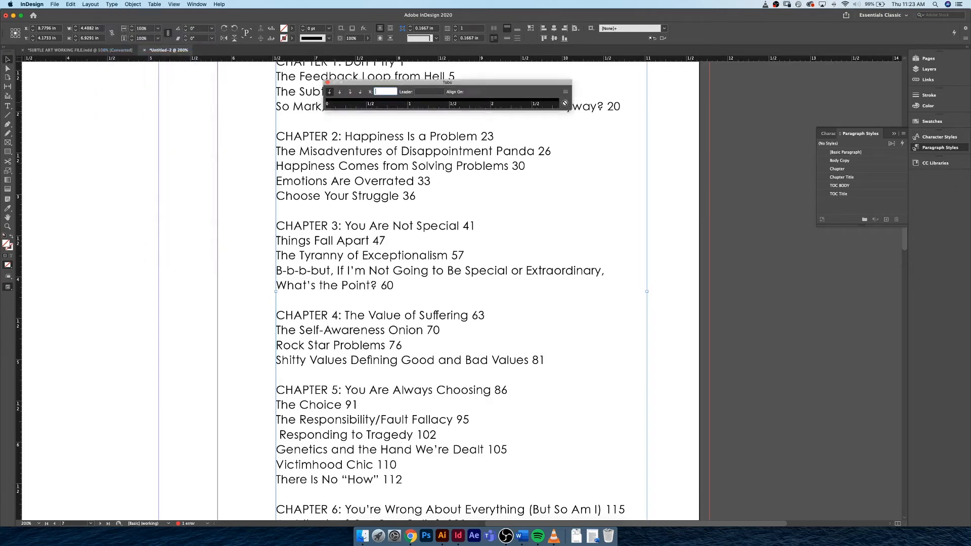
{"action": "scroll", "coordinate": [513, 165], "scroll_direction": "up", "scroll_amount": 5}
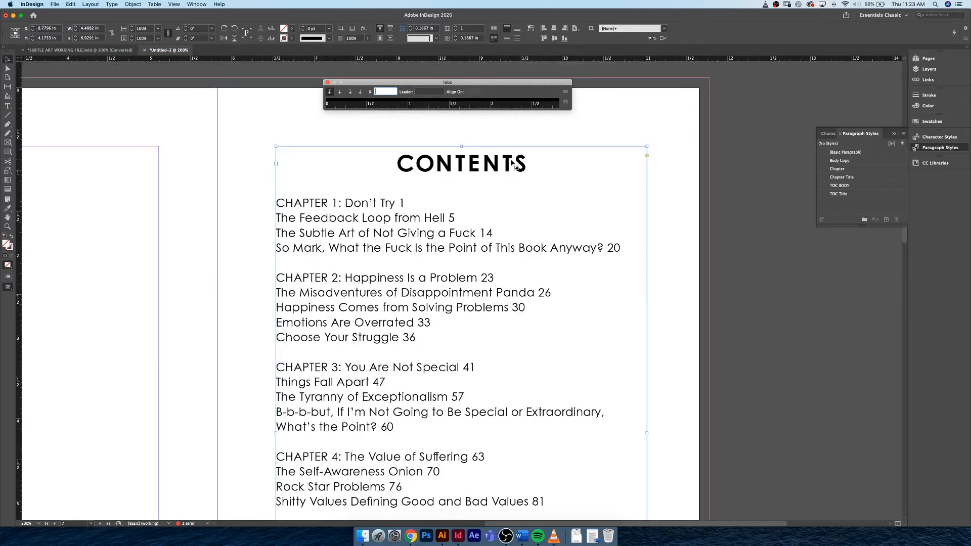
{"action": "left_click_drag", "start_coordinate": [375, 84], "coordinate": [325, 120]}
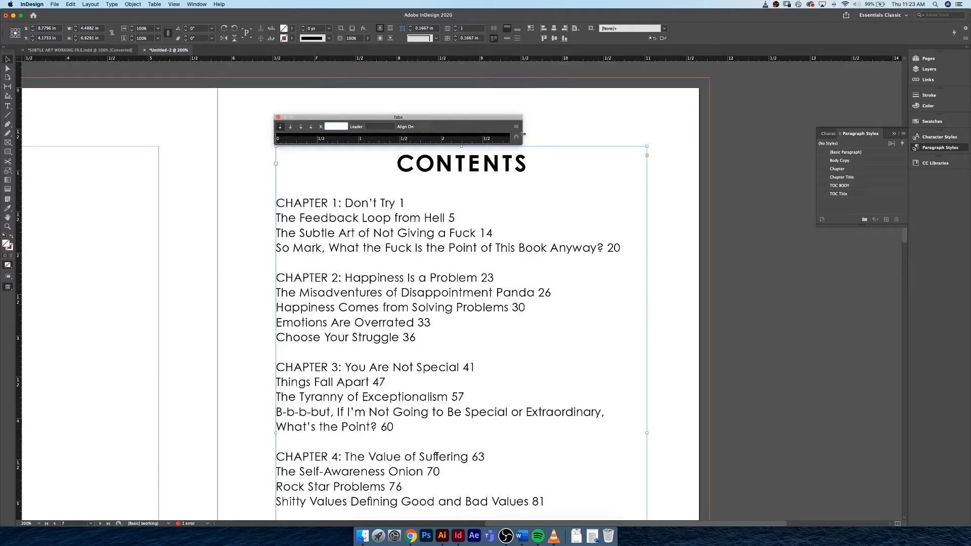
{"action": "left_click_drag", "start_coordinate": [522, 135], "coordinate": [661, 136]}
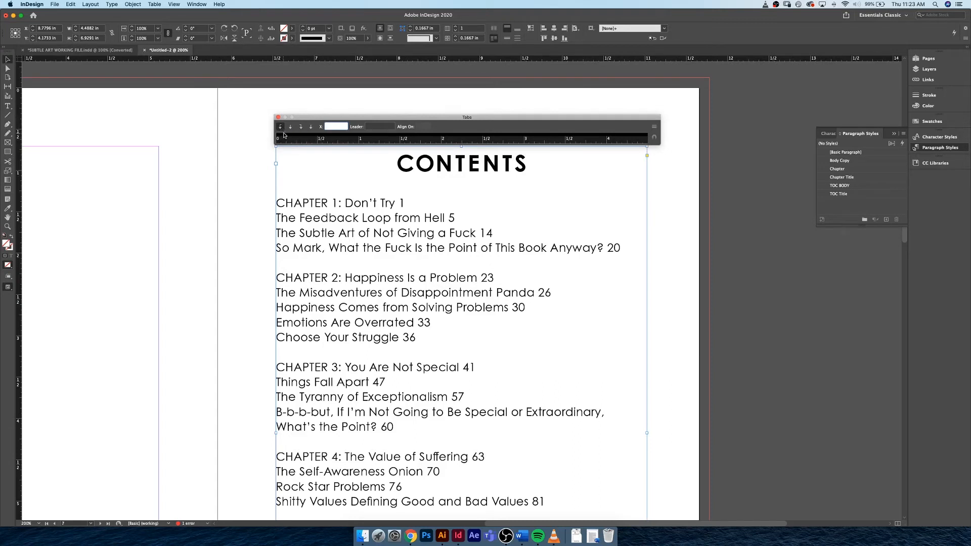
{"action": "left_click", "coordinate": [314, 204]}
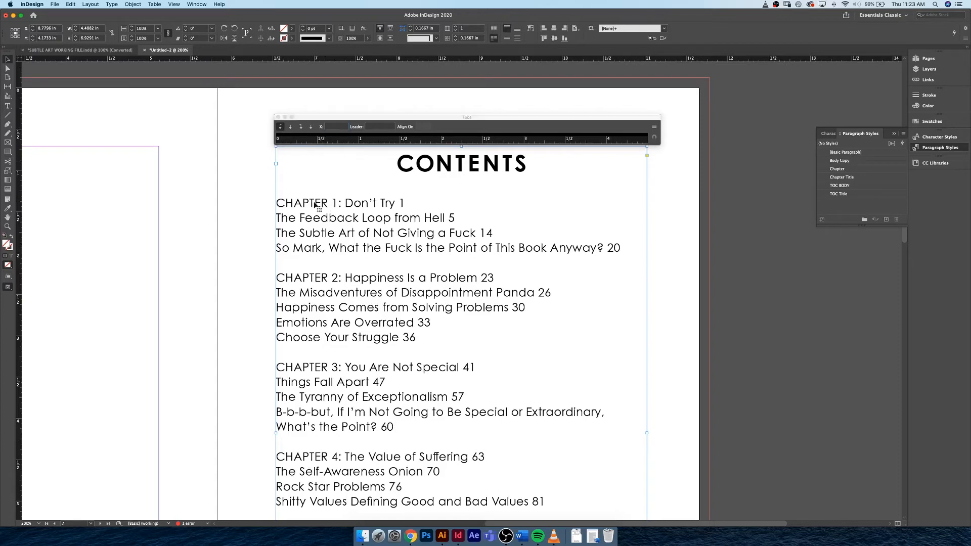
{"action": "double_click", "coordinate": [311, 203]}
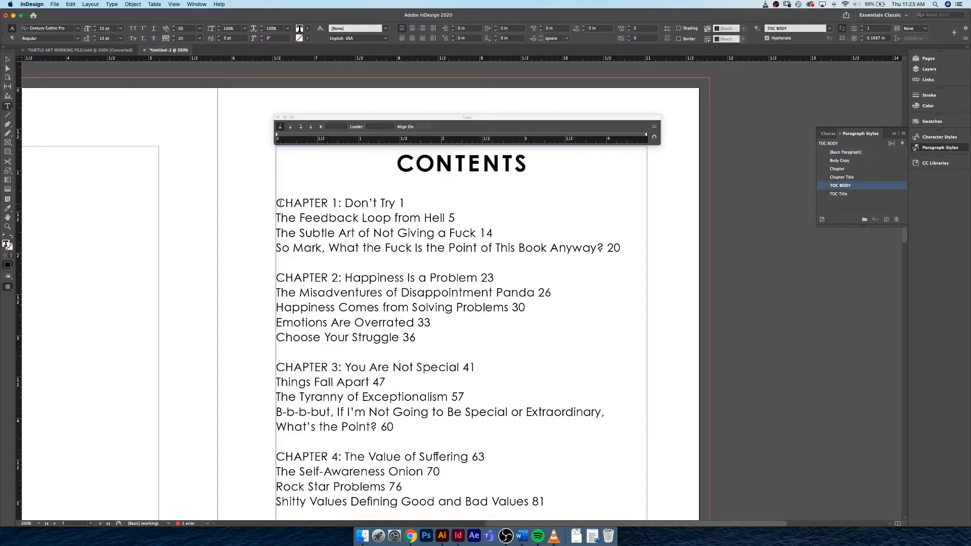
{"action": "key", "text": "super+a"}
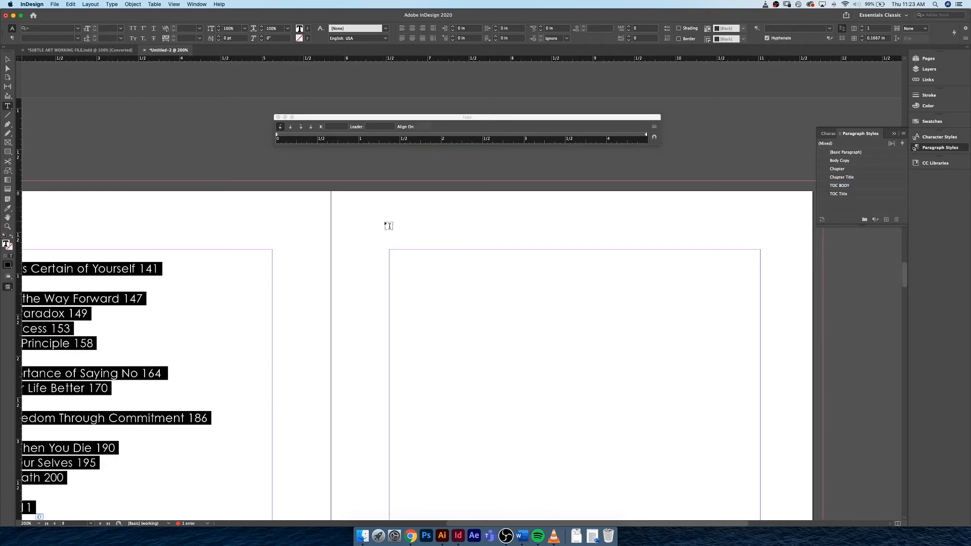
{"action": "key", "text": "Escape"}
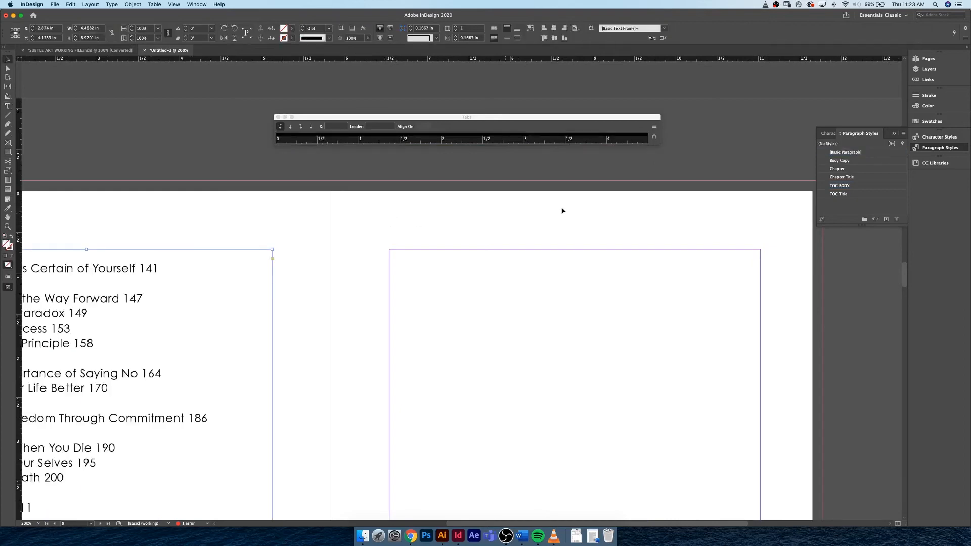
{"action": "scroll", "coordinate": [659, 196], "scroll_direction": "up", "scroll_amount": 5}
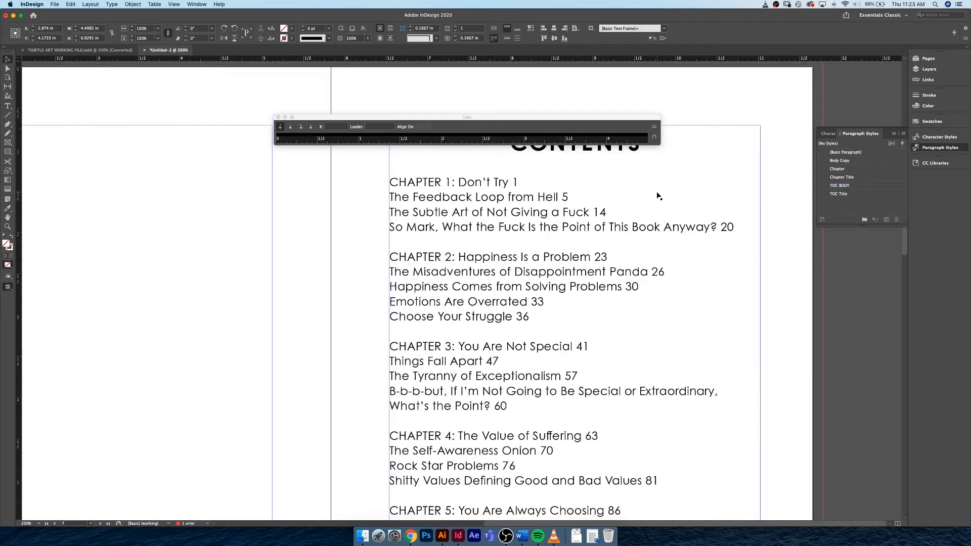
{"action": "key", "text": "super+minus"}
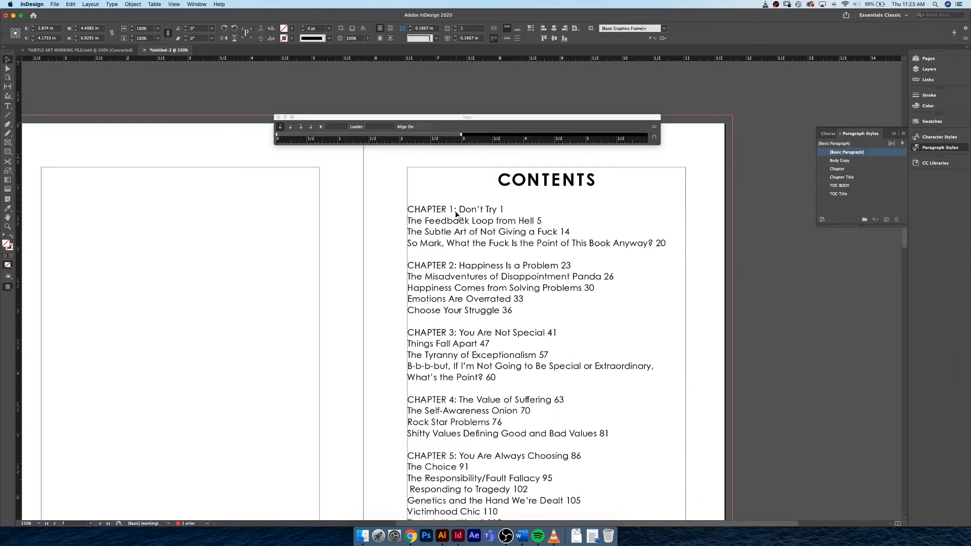
- Select the text from CHAPTER 1 into its third line and snap the Tabs ruler above the contents text frame
{"action": "left_click", "coordinate": [411, 209]}
{"action": "double_click", "coordinate": [410, 209]}
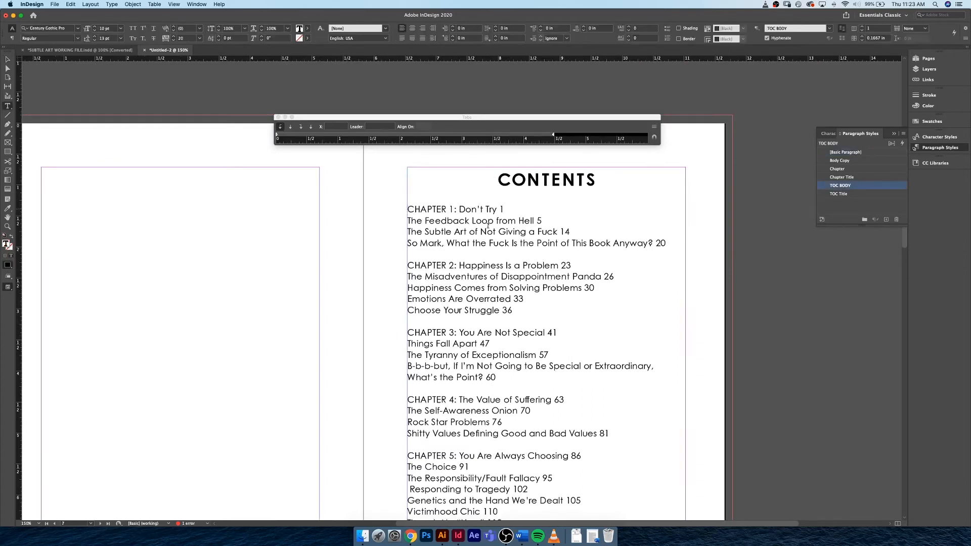
{"action": "left_click_drag", "start_coordinate": [408, 209], "coordinate": [513, 233]}
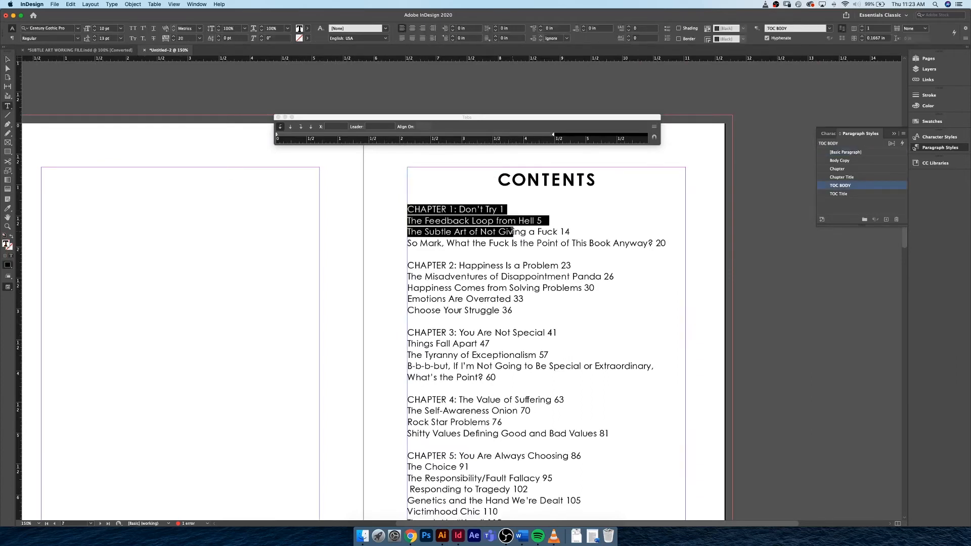
{"action": "left_click", "coordinate": [652, 139]}
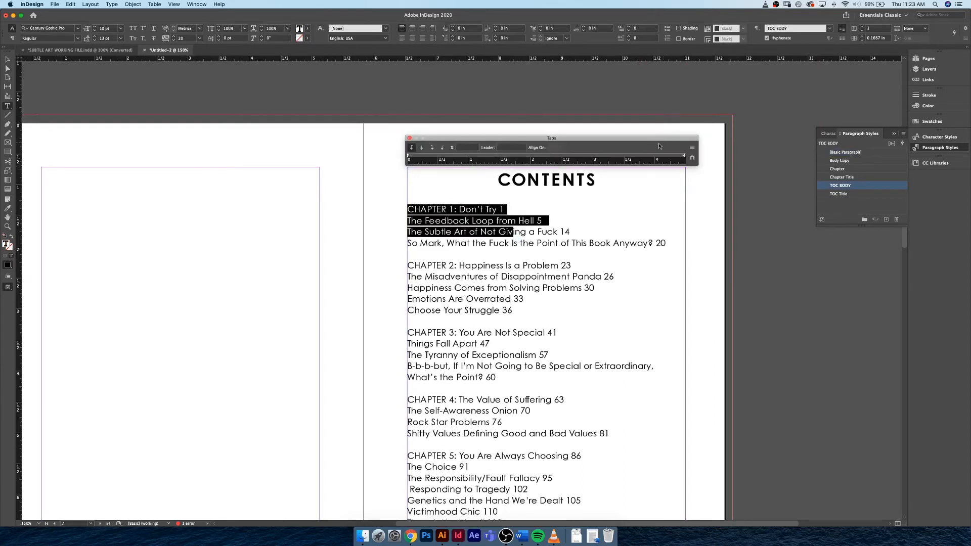
- Place the text cursor after the page number in the CHAPTER 1 heading line and snap the Tabs ruler above the text frame
{"action": "left_click", "coordinate": [469, 221]}
{"action": "left_click_drag", "start_coordinate": [450, 138], "coordinate": [198, 119]}
{"action": "left_click", "coordinate": [457, 218]}
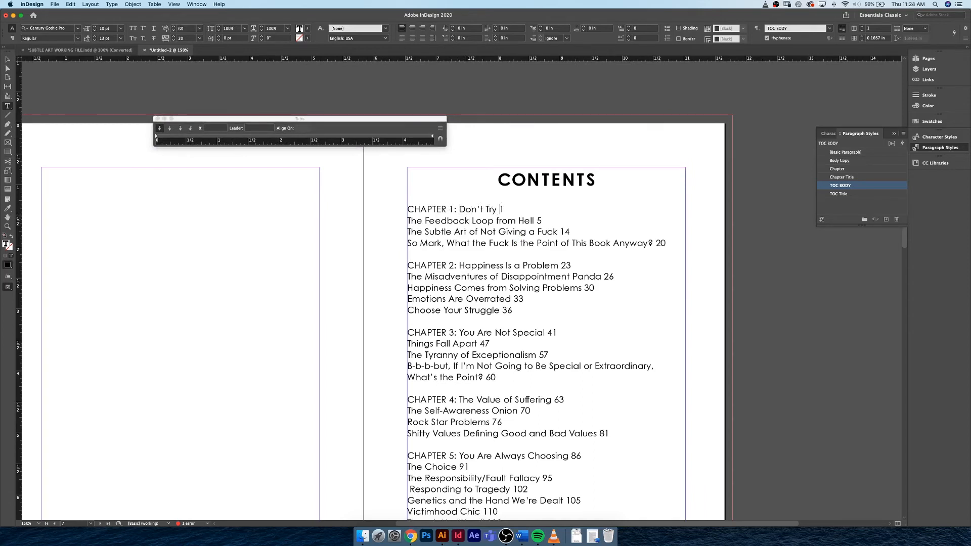
{"action": "left_click", "coordinate": [503, 209]}
{"action": "left_click", "coordinate": [440, 138]}
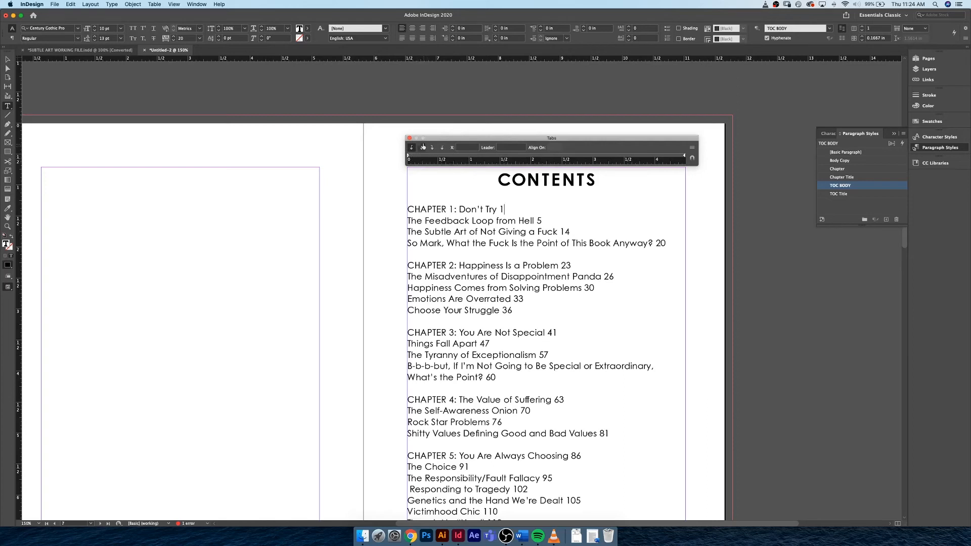
- Add a left-aligned tab stop at 4.125 in to the CHAPTER 1 heading line
{"action": "left_click", "coordinate": [414, 157]}
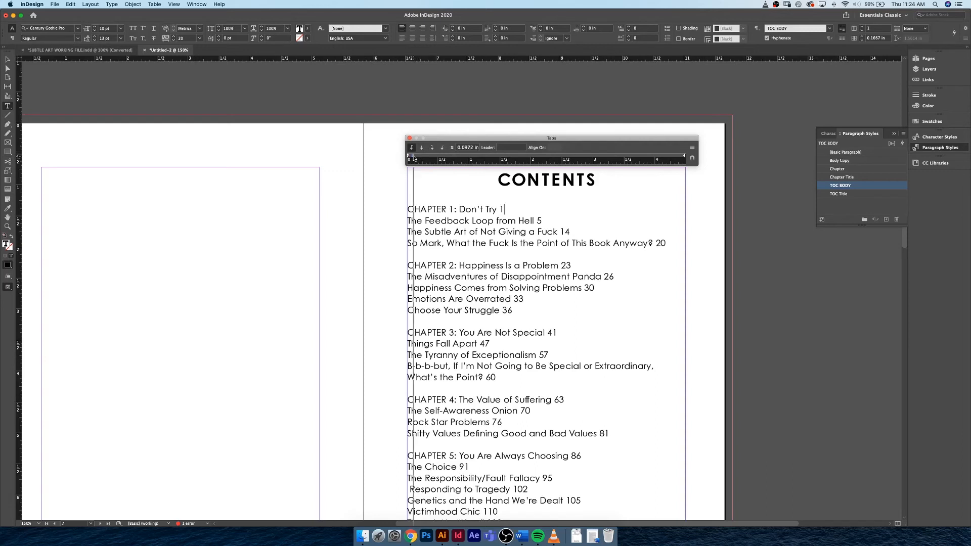
{"action": "left_click_drag", "start_coordinate": [413, 156], "coordinate": [579, 158]}
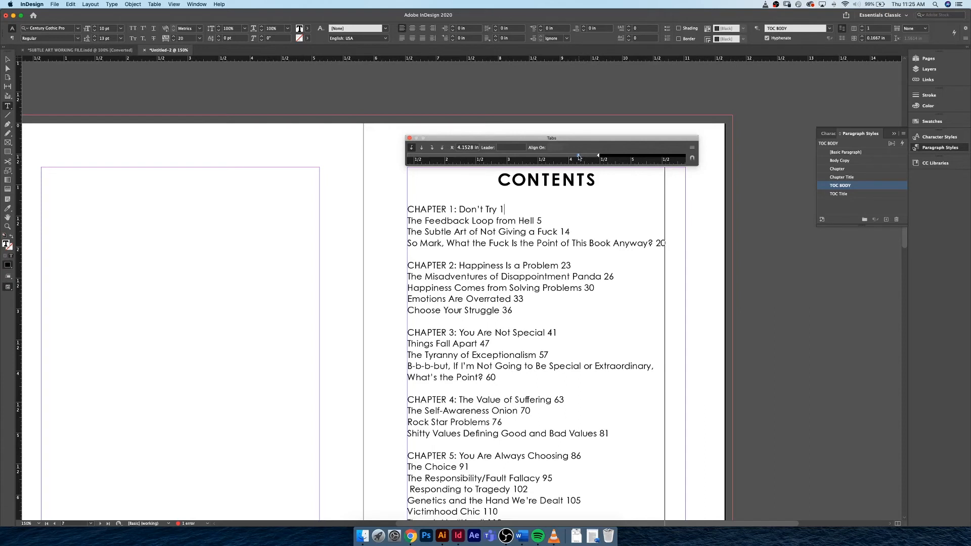
{"action": "left_click_drag", "start_coordinate": [579, 158], "coordinate": [577, 158]}
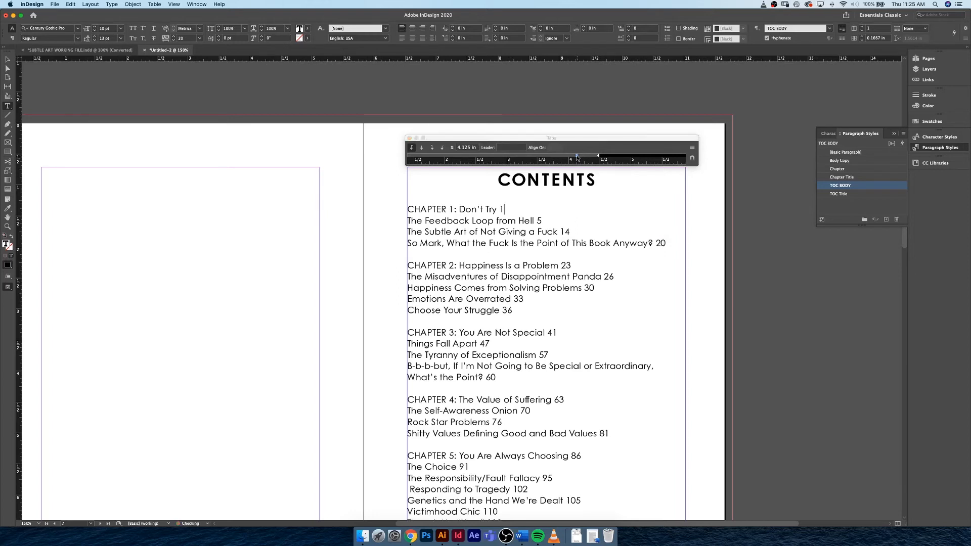
- Try inserting tab characters before the page numbers of the CHAPTER 1 heading and "The Feedback Loop from Hell", and undo the latest changes
{"action": "left_click", "coordinate": [501, 209]}
{"action": "left_click", "coordinate": [547, 221]}
{"action": "key", "text": "Left"}
{"action": "key", "text": "Tab"}
{"action": "key", "text": "BackSpace"}
{"action": "key", "text": "Tab"}
{"action": "key", "text": "BackSpace"}
{"action": "left_click", "coordinate": [544, 221]}
{"action": "key", "text": "super+z"}
{"action": "key", "text": "super+z"}
{"action": "key", "text": "BackSpace"}
- Try adjusting the tab stop across the selected CHAPTER 1 lines, and place the cursor before the page number of "The Feedback Loop from Hell"
{"action": "left_click", "coordinate": [510, 209]}
{"action": "left_click", "coordinate": [500, 209]}
{"action": "left_click_drag", "start_coordinate": [411, 209], "coordinate": [644, 244]}
{"action": "left_click_drag", "start_coordinate": [552, 232], "coordinate": [408, 209]}
{"action": "left_click_drag", "start_coordinate": [574, 160], "coordinate": [577, 158]}
{"action": "left_click", "coordinate": [530, 204]}
{"action": "left_click", "coordinate": [537, 220]}
{"action": "left_click", "coordinate": [515, 140]}
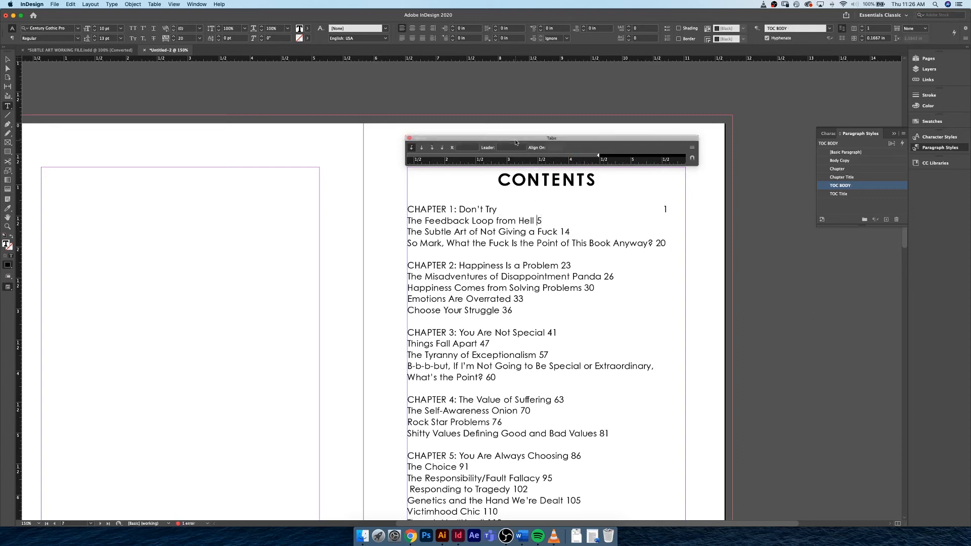
- Try aligning the page number of "The Feedback Loop from Hell" to a left tab stop at 4.1111 in, and undo the tab edits
{"action": "left_click", "coordinate": [577, 157]}
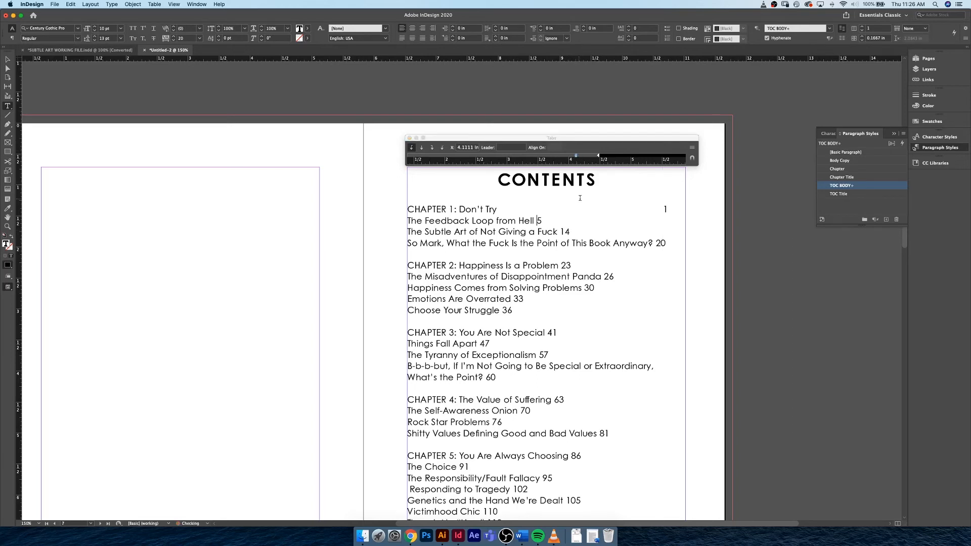
{"action": "key", "text": "Tab"}
{"action": "left_click", "coordinate": [568, 231]}
{"action": "key", "text": "super+z"}
{"action": "key", "text": "super+z"}
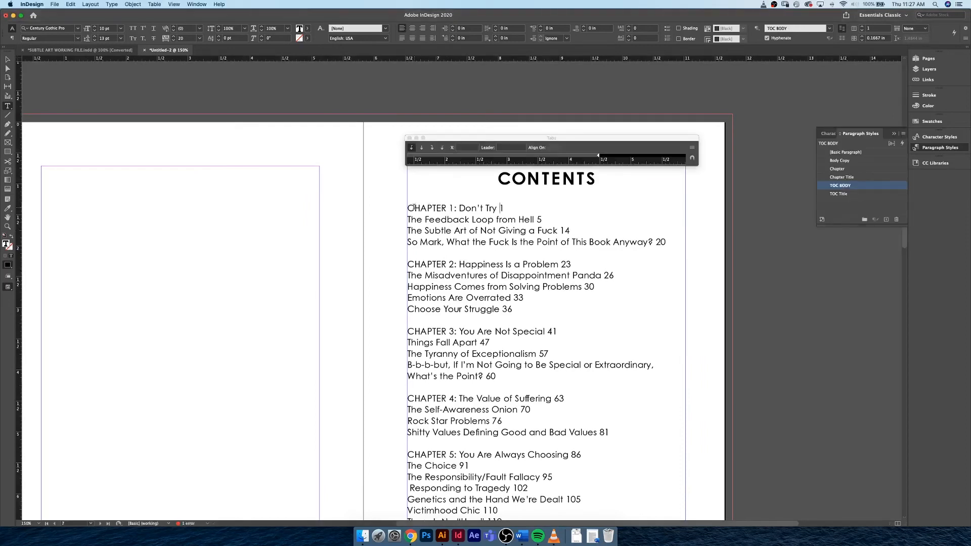
- Select all contents entries from CHAPTER 1 through Acknowledgments and add a left-aligned tab stop at 4.1389 in
{"action": "left_click_drag", "start_coordinate": [408, 208], "coordinate": [141, 447]}
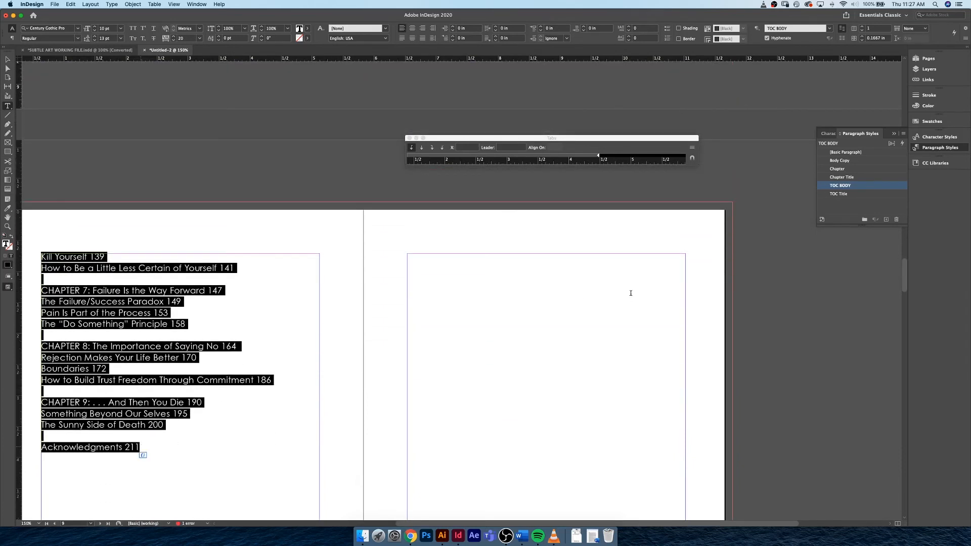
{"action": "scroll", "coordinate": [630, 291], "scroll_direction": "up", "scroll_amount": 2}
{"action": "scroll", "coordinate": [631, 294], "scroll_direction": "up", "scroll_amount": 5}
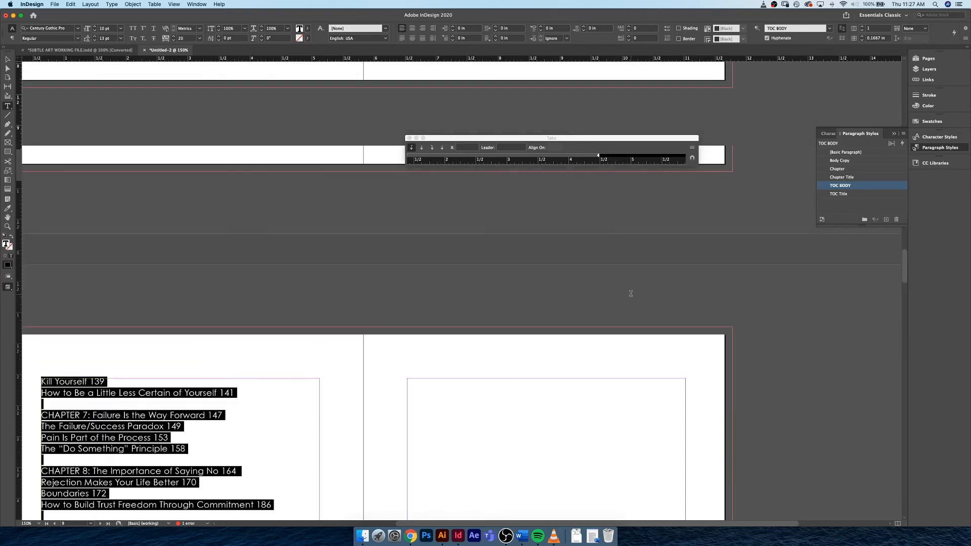
{"action": "scroll", "coordinate": [617, 291], "scroll_direction": "up", "scroll_amount": 5}
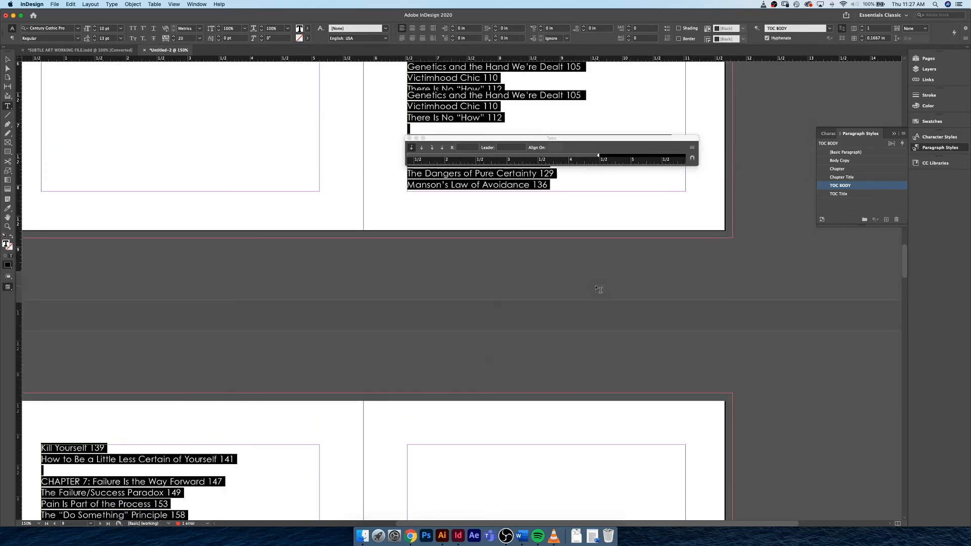
{"action": "scroll", "coordinate": [599, 289], "scroll_direction": "up", "scroll_amount": 12}
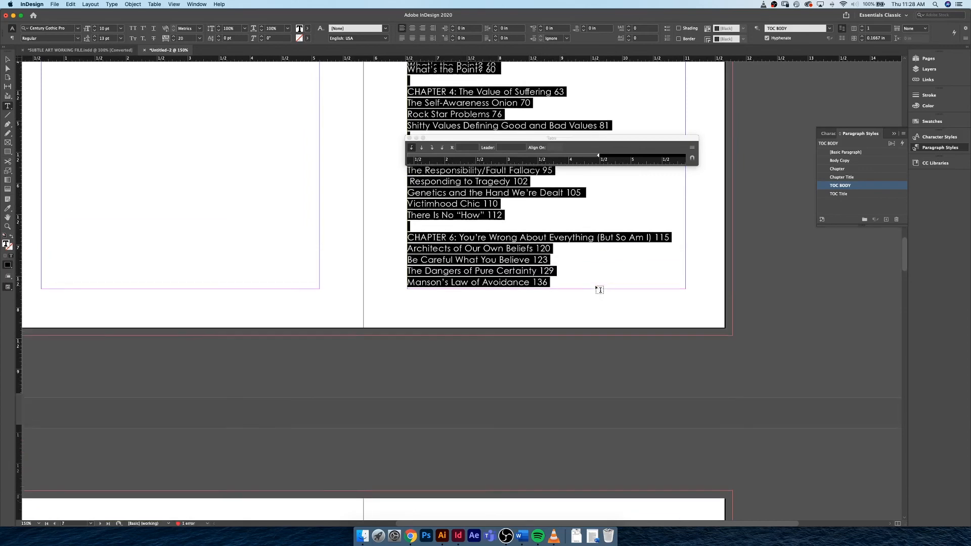
{"action": "scroll", "coordinate": [599, 289], "scroll_direction": "up", "scroll_amount": 5}
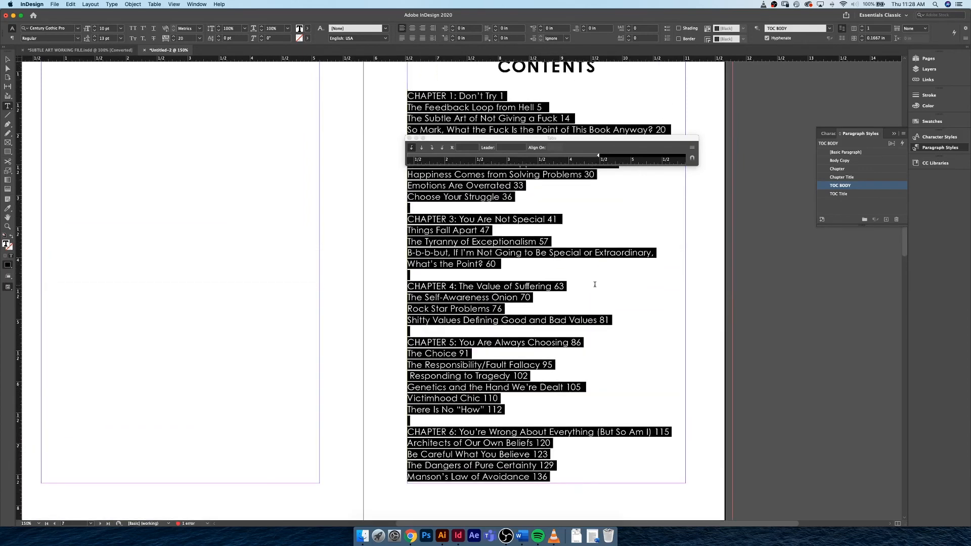
{"action": "scroll", "coordinate": [595, 285], "scroll_direction": "up", "scroll_amount": 5}
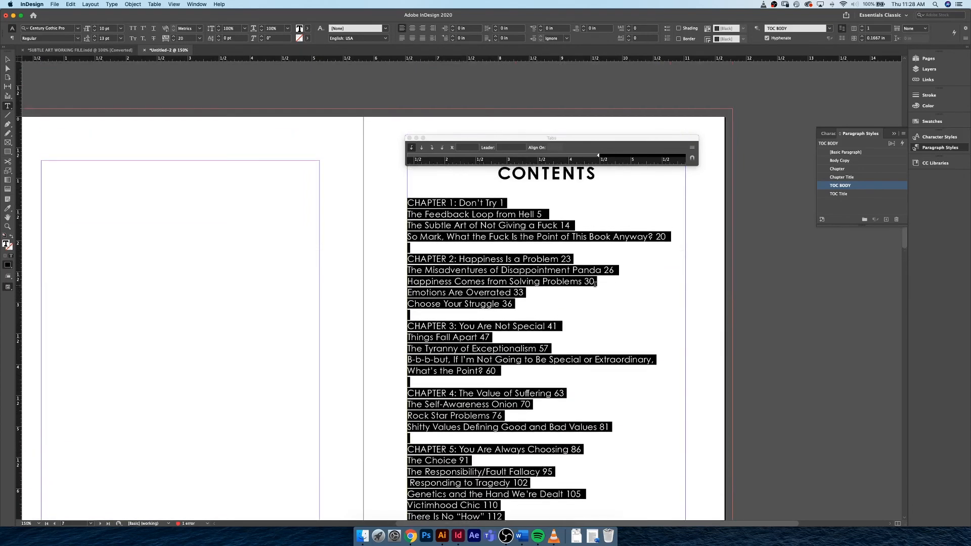
{"action": "scroll", "coordinate": [595, 285], "scroll_direction": "up", "scroll_amount": 1}
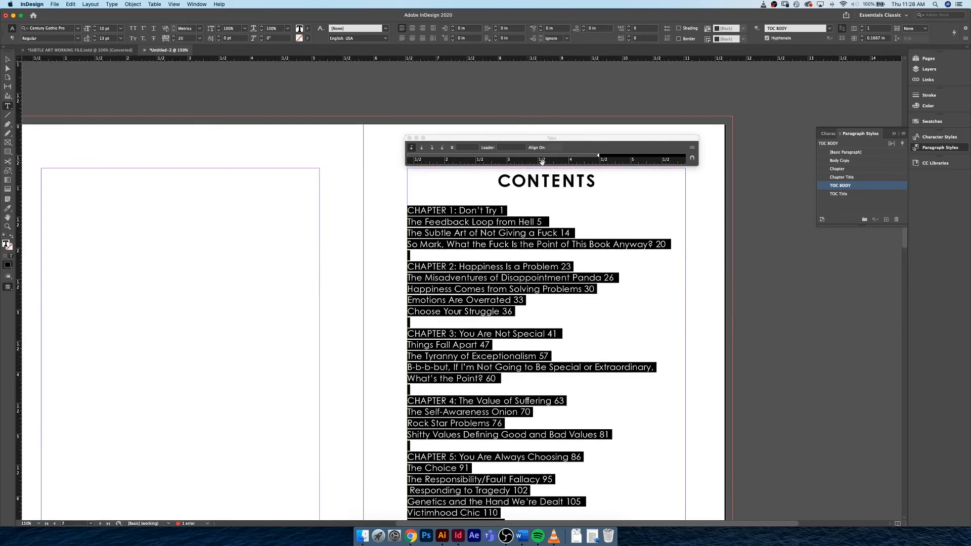
{"action": "left_click", "coordinate": [578, 157]}
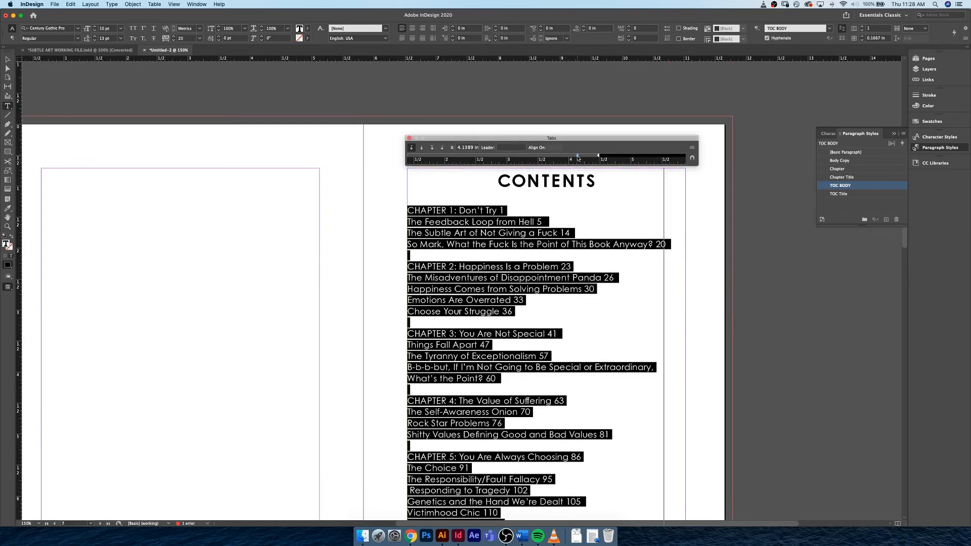
- Set the tab stop to 4.125 in and insert tab characters before the page numbers of the CHAPTER 1 entries
{"action": "left_click_drag", "start_coordinate": [578, 157], "coordinate": [577, 158]}
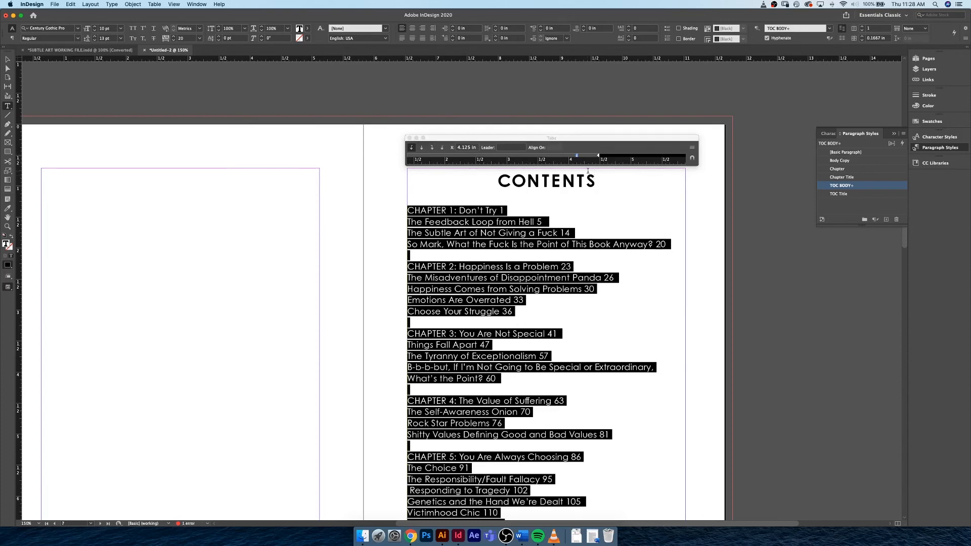
{"action": "left_click", "coordinate": [500, 211]}
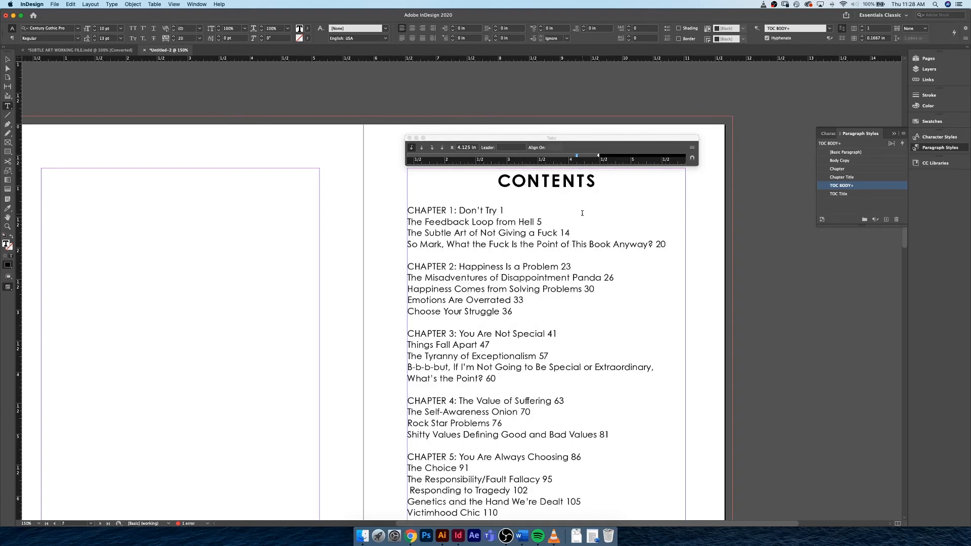
{"action": "key", "text": "Tab"}
{"action": "left_click", "coordinate": [538, 222]}
{"action": "key", "text": "Tab"}
{"action": "key", "text": "Tab"}
{"action": "key", "text": "Tab"}
- Insert a tab character before each page number of the CHAPTER 2 entries, through "Choose Your Struggle"
{"action": "key", "text": "Down"}
{"action": "key", "text": "Left"}
{"action": "key", "text": "Left"}
{"action": "key", "text": "Tab"}
{"action": "key", "text": "Down"}
{"action": "key", "text": "Tab"}
{"action": "key", "text": "Down"}
{"action": "key", "text": "Left"}
{"action": "key", "text": "Left"}
{"action": "key", "text": "Tab"}
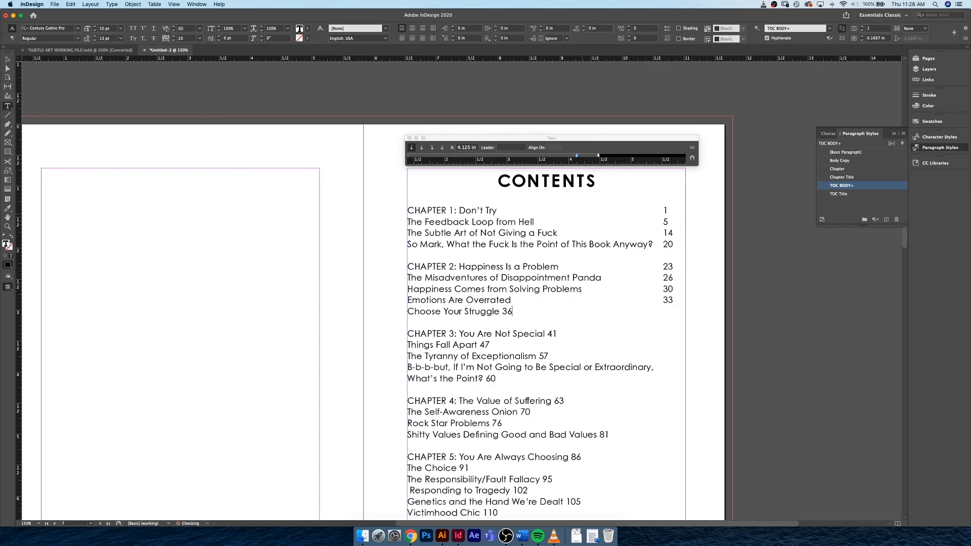
{"action": "key", "text": "Down"}
{"action": "key", "text": "Left"}
{"action": "key", "text": "Left"}
{"action": "key", "text": "Tab"}
- Insert a tab character before each page number of the CHAPTER 3 entries, through "What's the Point?"
{"action": "key", "text": "Down"}
{"action": "key", "text": "Left"}
{"action": "key", "text": "Left"}
{"action": "key", "text": "Tab"}
{"action": "key", "text": "Down"}
{"action": "key", "text": "Left"}
{"action": "key", "text": "Left"}
{"action": "key", "text": "Tab"}
{"action": "key", "text": "Down"}
{"action": "key", "text": "Tab"}
{"action": "key", "text": "Down"}
{"action": "key", "text": "Left"}
{"action": "key", "text": "Left"}
{"action": "key", "text": "Tab"}
- Insert a tab character before each page number of the CHAPTER 4 entries
{"action": "key", "text": "Down"}
{"action": "key", "text": "Down"}
{"action": "key", "text": "End"}
{"action": "key", "text": "Tab"}
{"action": "key", "text": "Down"}
{"action": "key", "text": "Left"}
{"action": "key", "text": "Left"}
{"action": "key", "text": "Tab"}
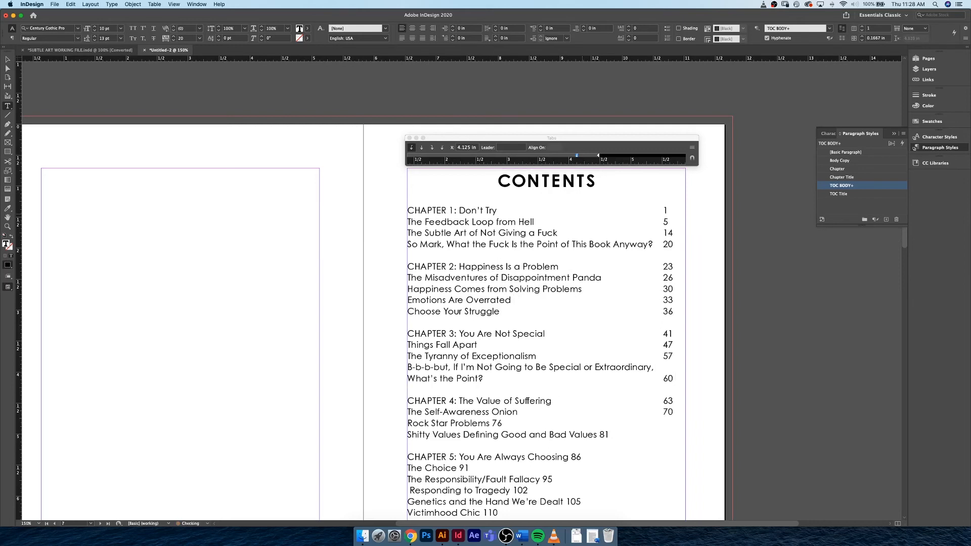
{"action": "key", "text": "Down"}
{"action": "key", "text": "Left"}
{"action": "key", "text": "Left"}
{"action": "key", "text": "Tab"}
{"action": "key", "text": "Down"}
{"action": "key", "text": "Left"}
{"action": "key", "text": "Left"}
{"action": "key", "text": "Tab"}
- Insert a tab character before each page number of the CHAPTER 5 entries, through "There Is No 'How'"
{"action": "key", "text": "Down"}
{"action": "key", "text": "Left"}
{"action": "key", "text": "Left"}
{"action": "key", "text": "Tab"}
{"action": "key", "text": "Down"}
{"action": "key", "text": "Left"}
{"action": "key", "text": "Left"}
{"action": "key", "text": "Tab"}
{"action": "key", "text": "Down"}
{"action": "key", "text": "Left"}
{"action": "key", "text": "Left"}
{"action": "key", "text": "Tab"}
{"action": "key", "text": "Down"}
{"action": "key", "text": "Left"}
{"action": "key", "text": "Tab"}
{"action": "key", "text": "Down"}
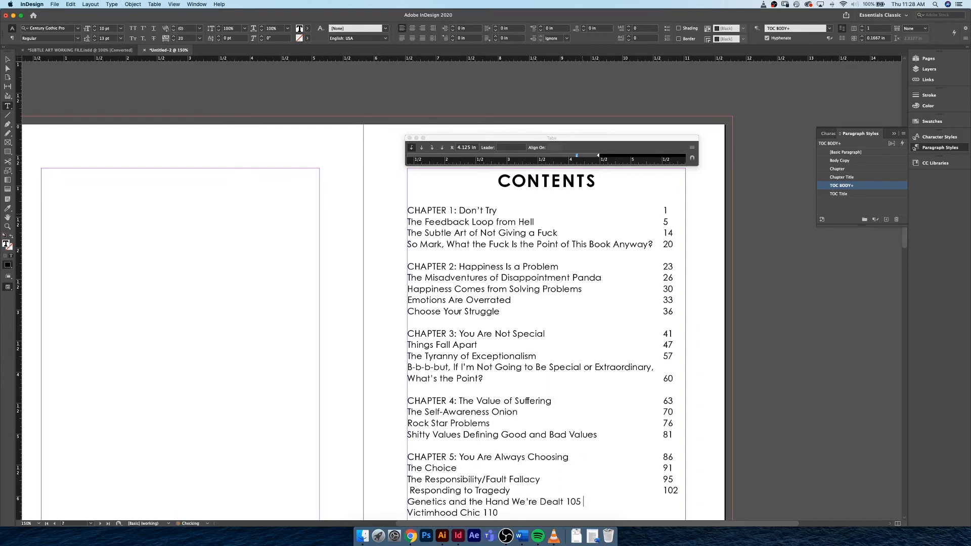
{"action": "key", "text": "Left"}
{"action": "key", "text": "Left"}
{"action": "key", "text": "Tab"}
{"action": "key", "text": "Down"}
{"action": "key", "text": "Left"}
{"action": "key", "text": "Left"}
{"action": "key", "text": "Left"}
{"action": "key", "text": "Tab"}
{"action": "key", "text": "Down"}
{"action": "key", "text": "Left"}
{"action": "key", "text": "Left"}
{"action": "key", "text": "Left"}
{"action": "key", "text": "Tab"}
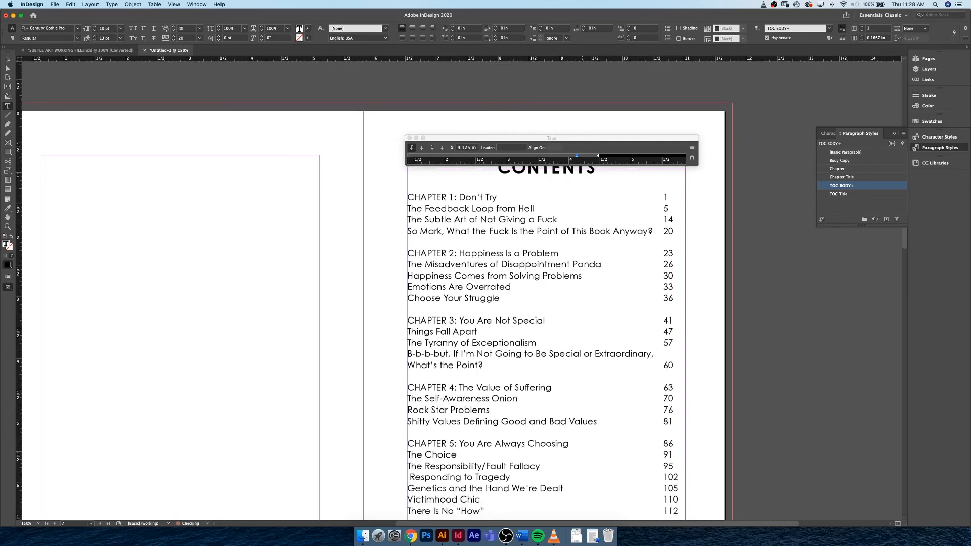
- Insert a tab character before each page number of the CHAPTER 6 entries, through "Manson's Law of Avoidance"
{"action": "scroll", "coordinate": [602, 214], "scroll_direction": "down", "scroll_amount": 5}
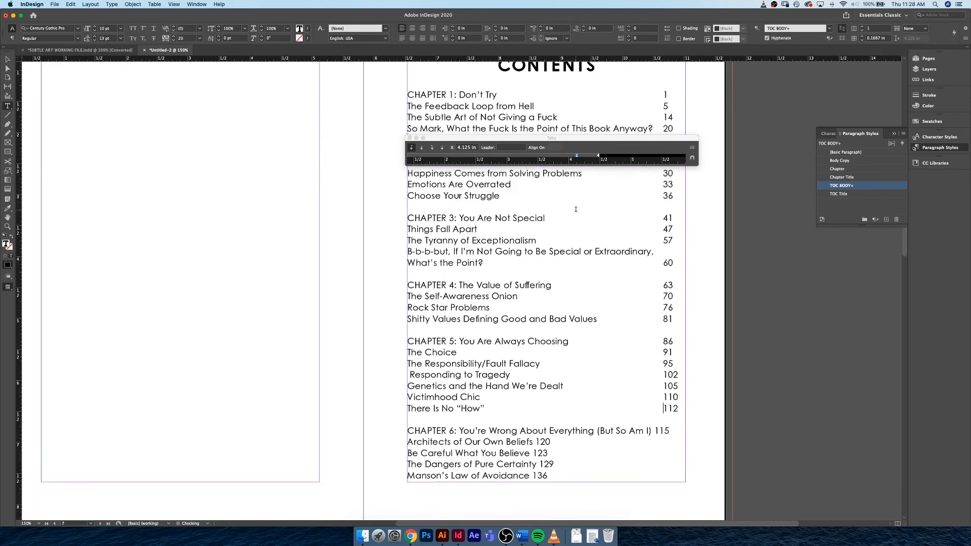
{"action": "scroll", "coordinate": [575, 209], "scroll_direction": "down", "scroll_amount": 1}
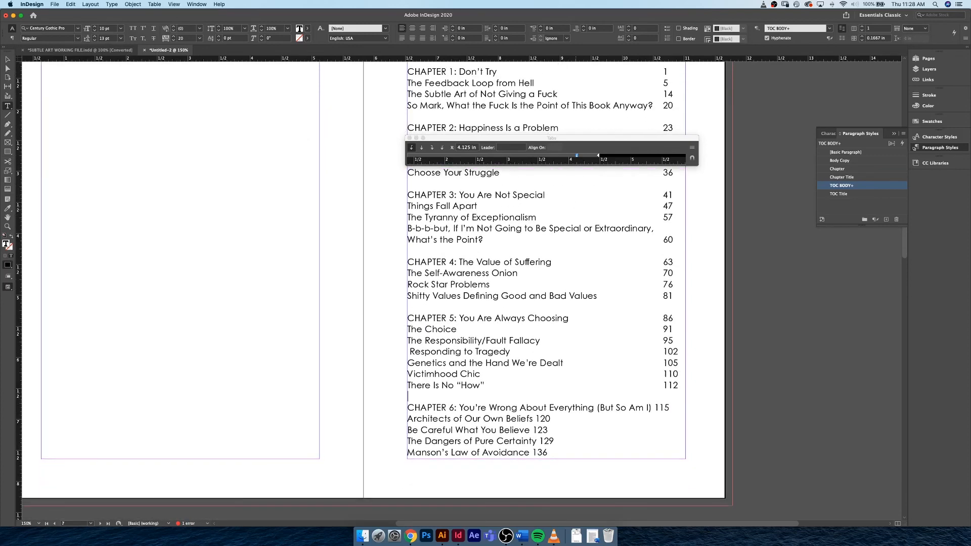
{"action": "key", "text": "Down"}
{"action": "key", "text": "Left"}
{"action": "key", "text": "Left"}
{"action": "key", "text": "Tab"}
{"action": "key", "text": "Left"}
{"action": "key", "text": "Left"}
{"action": "key", "text": "Left"}
{"action": "key", "text": "Tab"}
{"action": "key", "text": "Down"}
{"action": "key", "text": "Left"}
{"action": "key", "text": "Tab"}
{"action": "key", "text": "Down"}
{"action": "key", "text": "Tab"}
- Insert a tab character before the page numbers of the two continued entries above CHAPTER 7 on the next contents page
{"action": "scroll", "coordinate": [580, 210], "scroll_direction": "down", "scroll_amount": 5}
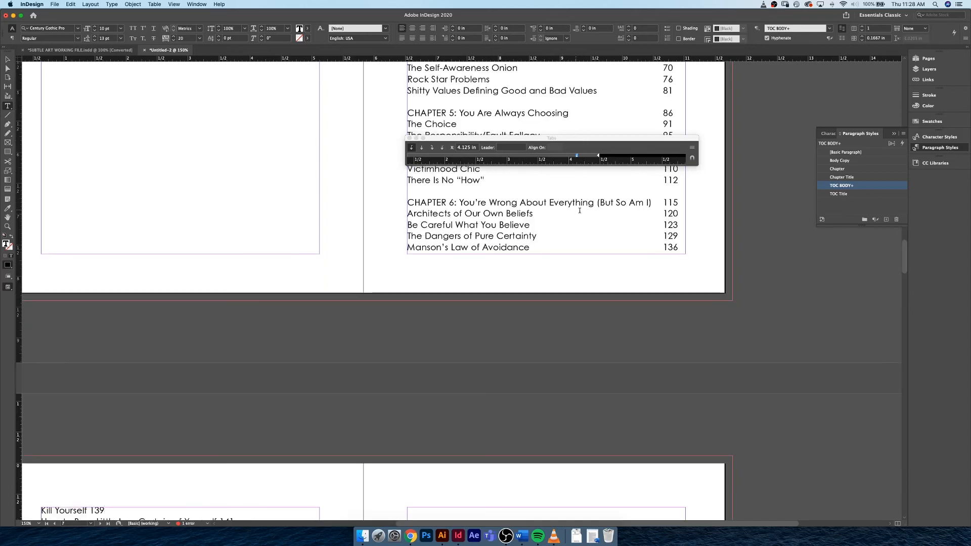
{"action": "scroll", "coordinate": [287, 332], "scroll_direction": "down", "scroll_amount": 15}
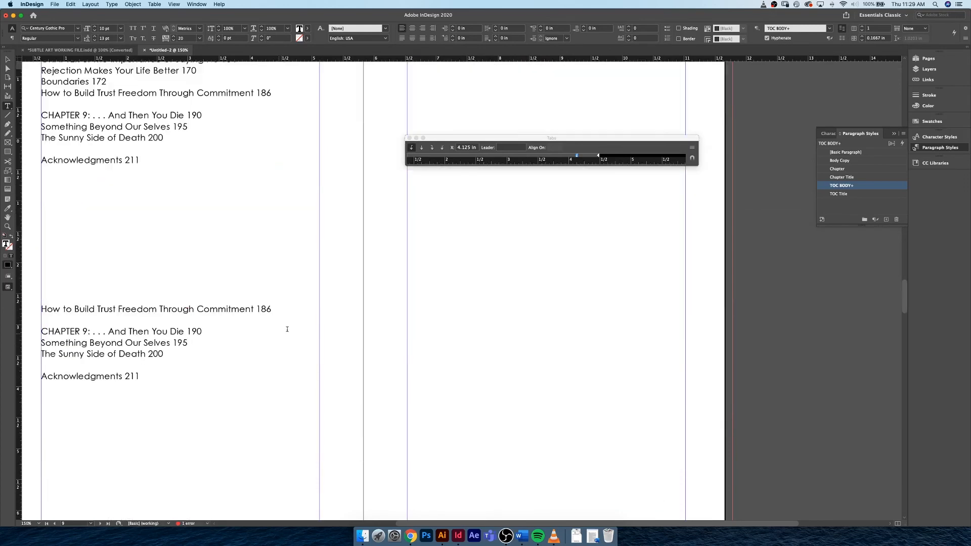
{"action": "scroll", "coordinate": [287, 329], "scroll_direction": "down", "scroll_amount": 8}
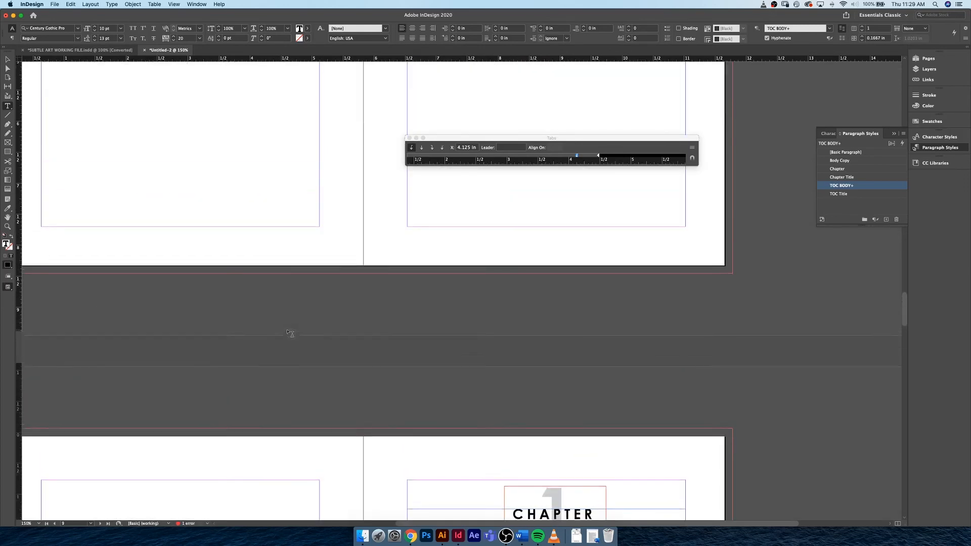
{"action": "scroll", "coordinate": [291, 334], "scroll_direction": "up", "scroll_amount": 10}
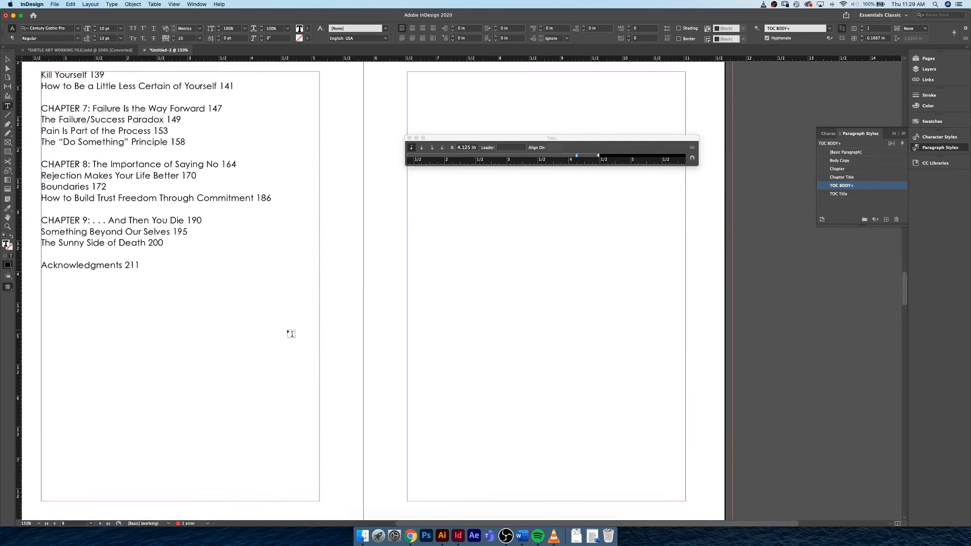
{"action": "scroll", "coordinate": [290, 334], "scroll_direction": "up", "scroll_amount": 1}
{"action": "left_click", "coordinate": [90, 82]}
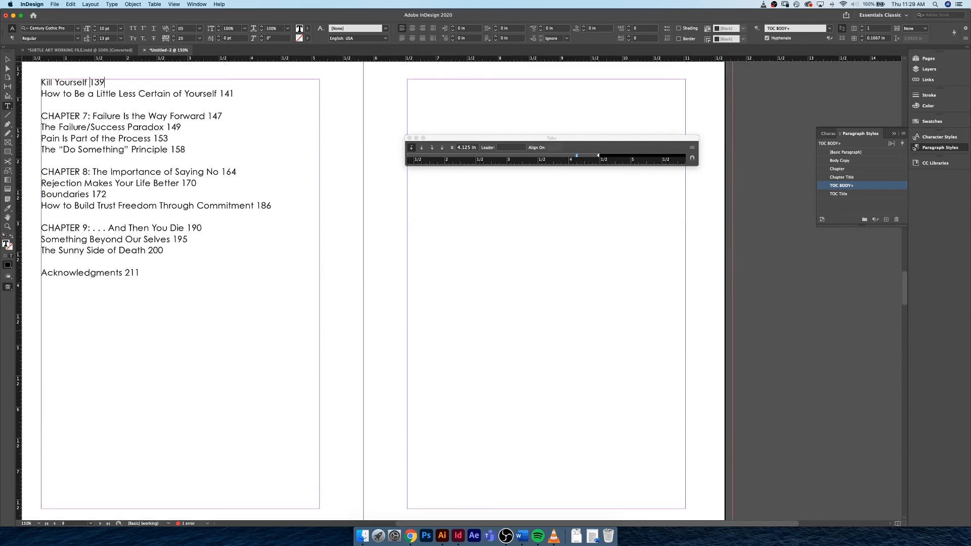
{"action": "key", "text": "Tab"}
{"action": "left_click", "coordinate": [220, 94]}
{"action": "key", "text": "Tab"}
- Insert a tab character before each page number of the CHAPTER 7 entries
{"action": "left_click", "coordinate": [223, 116]}
{"action": "key", "text": "Tab"}
{"action": "left_click", "coordinate": [167, 127]}
{"action": "key", "text": "Tab"}
{"action": "left_click", "coordinate": [154, 138]}
{"action": "key", "text": "Tab"}
{"action": "left_click", "coordinate": [171, 149]}
{"action": "key", "text": "Tab"}
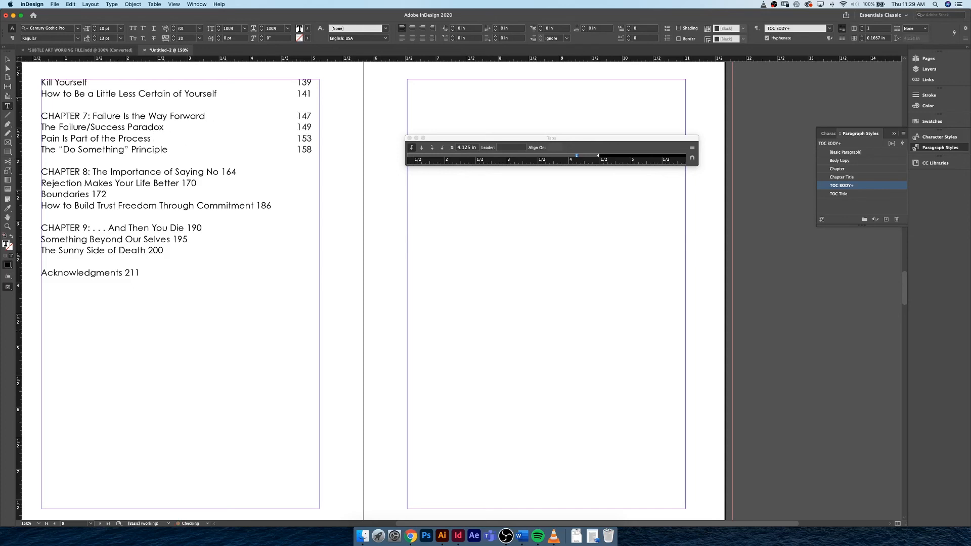
- Insert a tab character before each page number of the CHAPTER 8 entries
{"action": "left_click", "coordinate": [312, 149]}
{"action": "key", "text": "Down"}
{"action": "key", "text": "Tab"}
{"action": "left_click", "coordinate": [195, 183]}
{"action": "key", "text": "Tab"}
{"action": "left_click", "coordinate": [92, 194]}
{"action": "key", "text": "Tab"}
{"action": "key", "text": "Left"}
{"action": "key", "text": "Left"}
{"action": "key", "text": "Left"}
{"action": "key", "text": "Tab"}
- Insert a tab character before the page numbers of the CHAPTER 9 entries and Acknowledgments
{"action": "key", "text": "Down"}
{"action": "key", "text": "Down"}
{"action": "key", "text": "Left"}
{"action": "key", "text": "Left"}
{"action": "key", "text": "Left"}
{"action": "key", "text": "Tab"}
{"action": "key", "text": "Down"}
{"action": "key", "text": "Left"}
{"action": "key", "text": "Tab"}
{"action": "key", "text": "Down"}
{"action": "key", "text": "Left"}
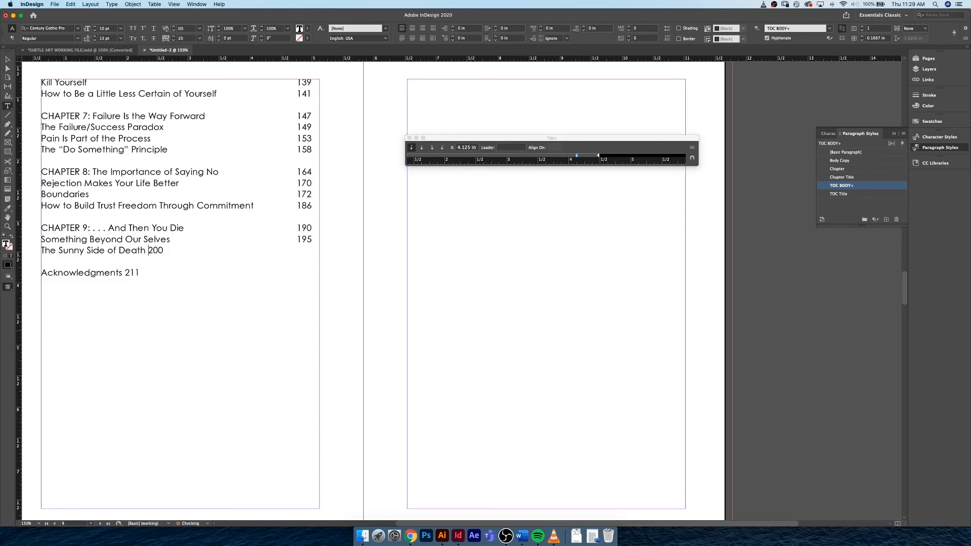
{"action": "key", "text": "Tab"}
{"action": "key", "text": "Down"}
{"action": "key", "text": "Down"}
{"action": "key", "text": "Left"}
{"action": "key", "text": "Left"}
{"action": "key", "text": "Left"}
{"action": "key", "text": "Tab"}
- Select all contents entries from CHAPTER 1 through Acknowledgments and set a period as their tab leader
{"action": "left_click_drag", "start_coordinate": [312, 272], "coordinate": [408, 107]}
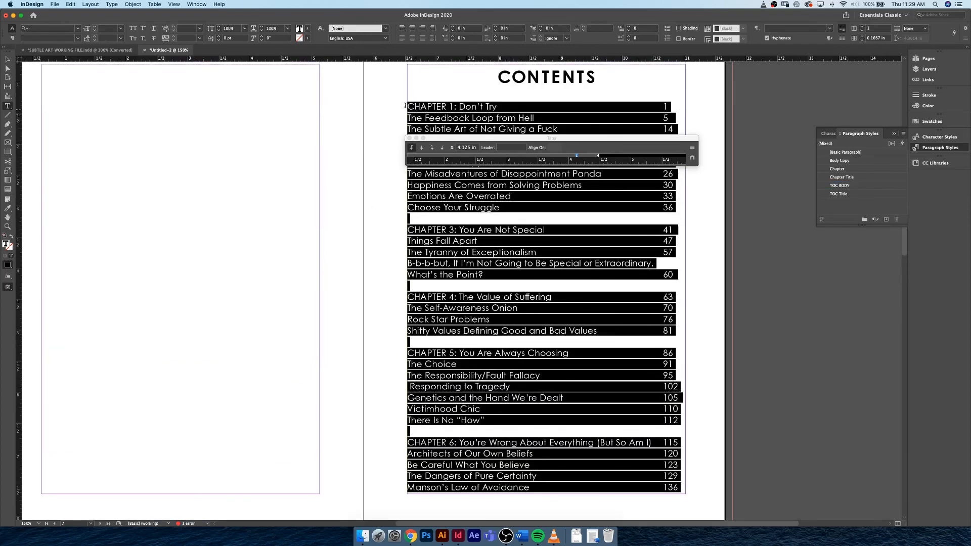
{"action": "left_click", "coordinate": [500, 148]}
{"action": "left_click_drag", "start_coordinate": [511, 140], "coordinate": [511, 75]}
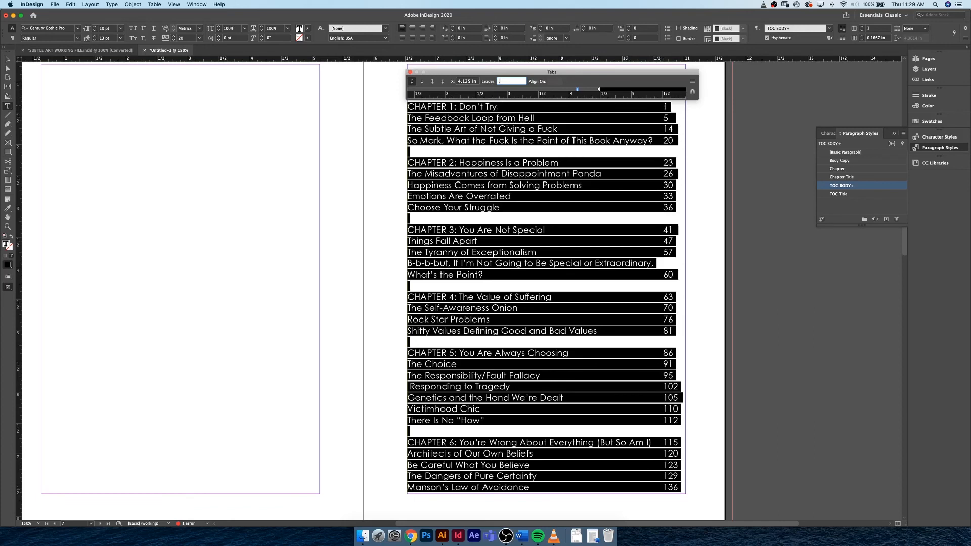
{"action": "type", "text": "."}
{"action": "key", "text": "Return"}
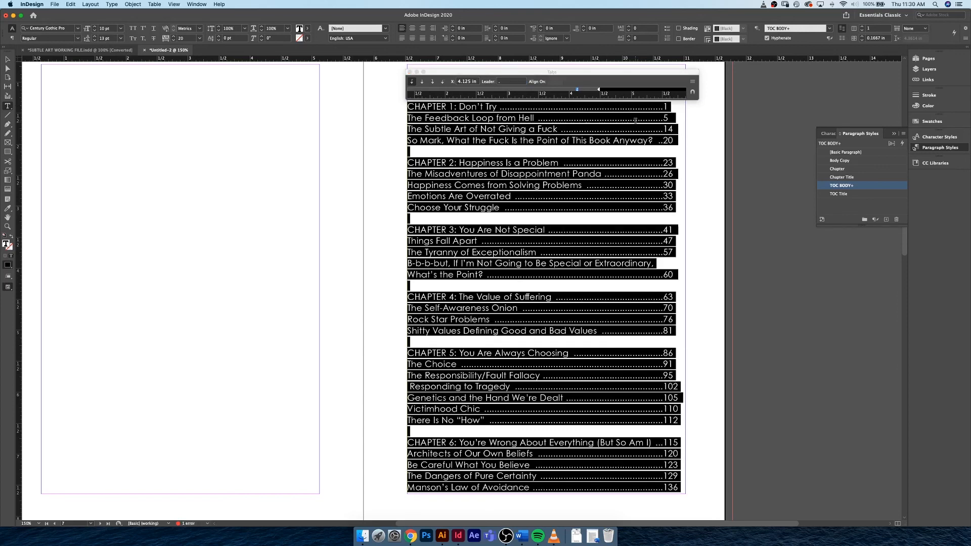
{"action": "left_click", "coordinate": [605, 126]}
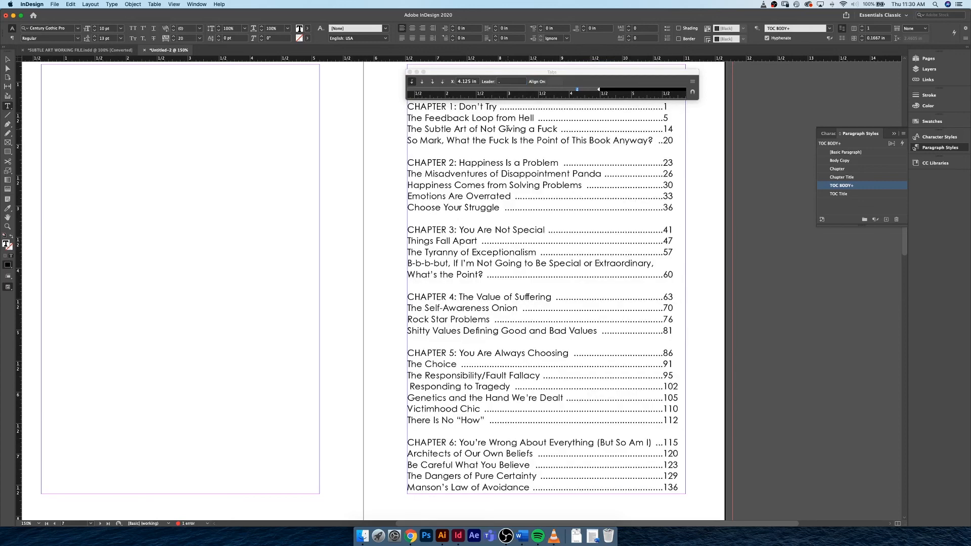
- Try an underscore as the tab leader for the four CHAPTER 1 entries, and undo it
{"action": "scroll", "coordinate": [508, 129], "scroll_direction": "up", "scroll_amount": 1}
{"action": "left_click_drag", "start_coordinate": [407, 114], "coordinate": [675, 151]}
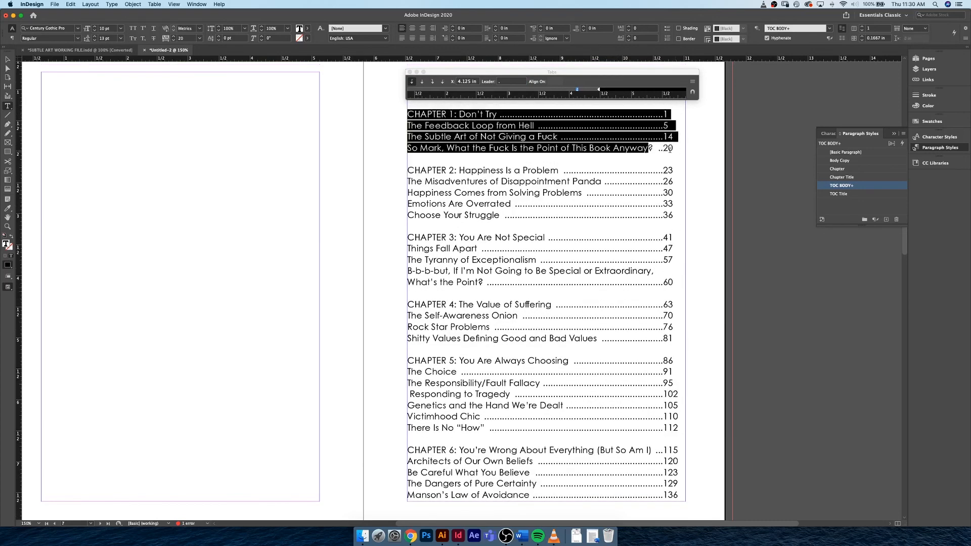
{"action": "left_click", "coordinate": [501, 82]}
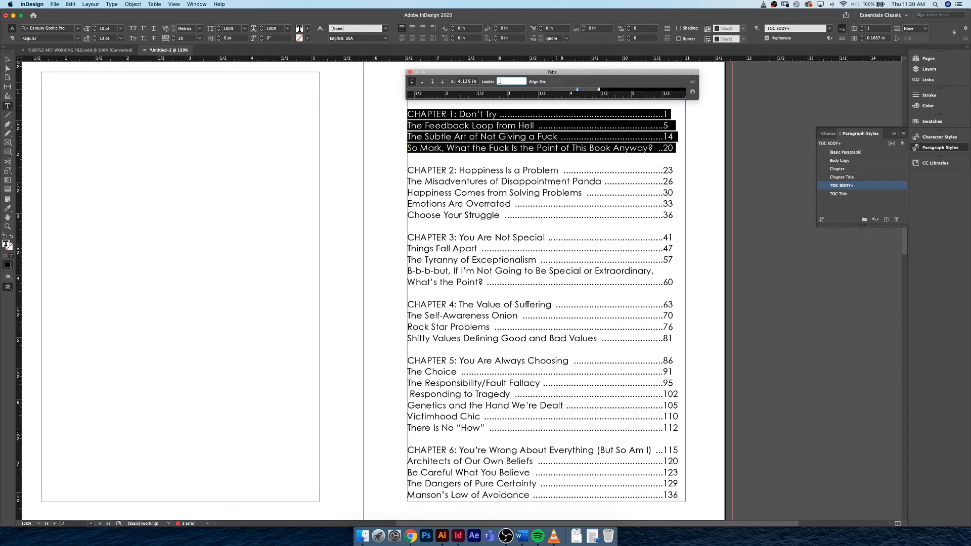
{"action": "type", "text": "_"}
{"action": "key", "text": "Return"}
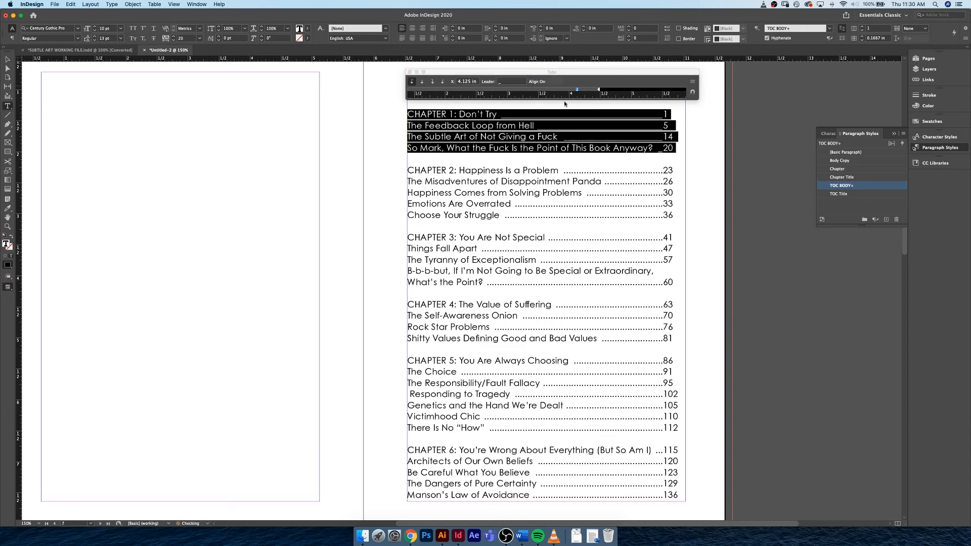
{"action": "left_click", "coordinate": [567, 107]}
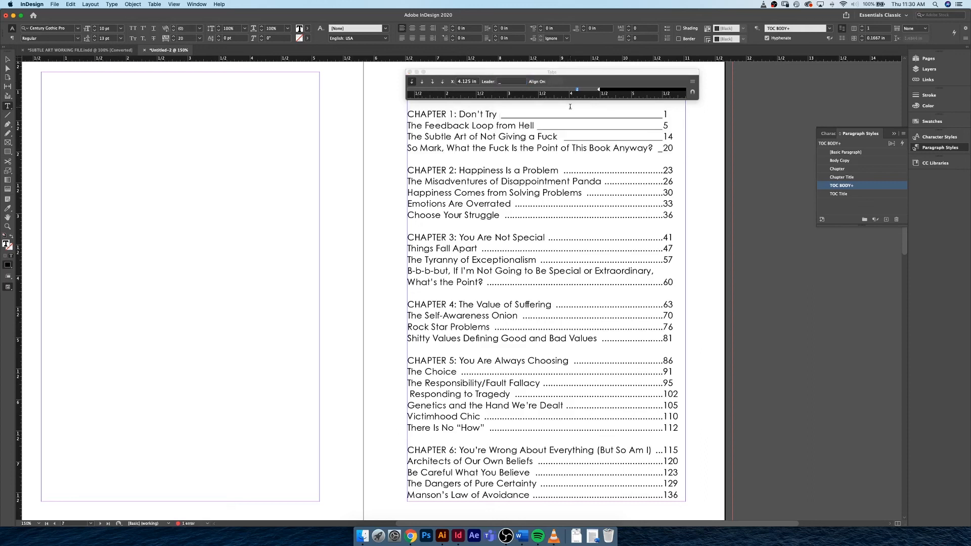
{"action": "key", "text": "super+z"}
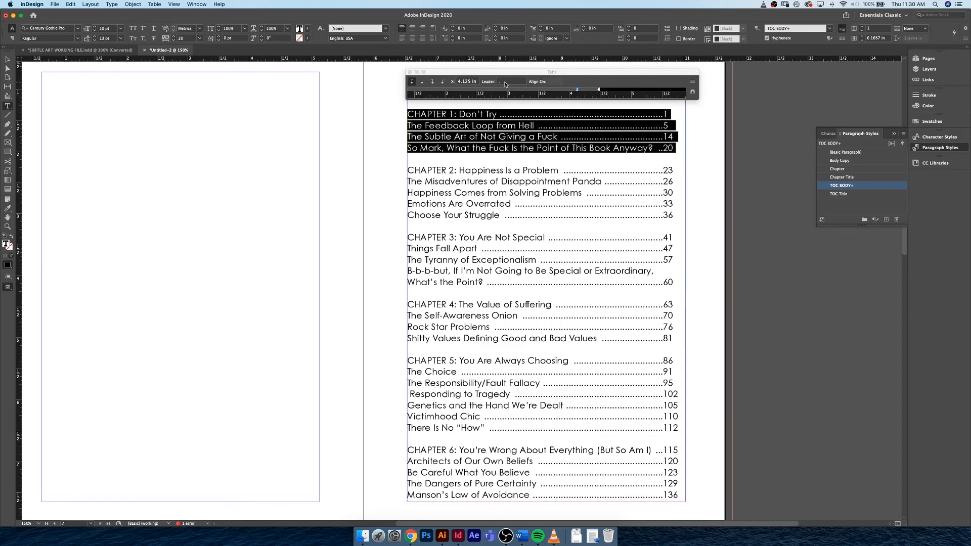
- Try a ">" character as the tab leader for the selected CHAPTER 1 entries, and undo it
{"action": "left_click", "coordinate": [507, 82]}
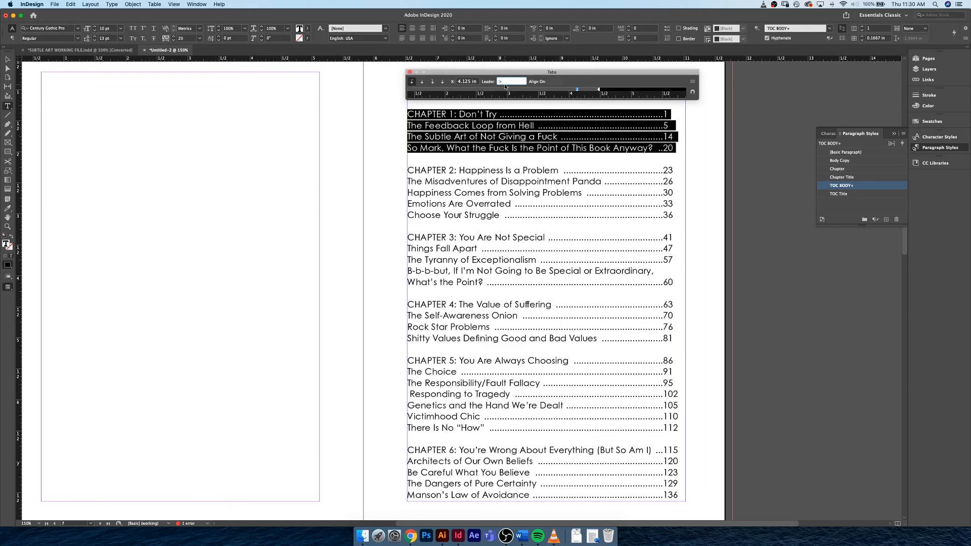
{"action": "key", "text": "Return"}
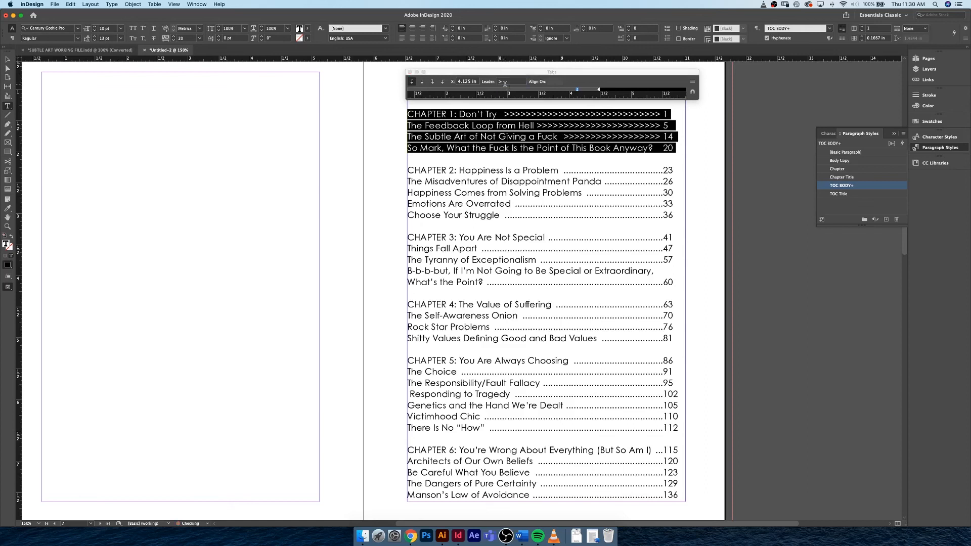
{"action": "key", "text": "super+z"}
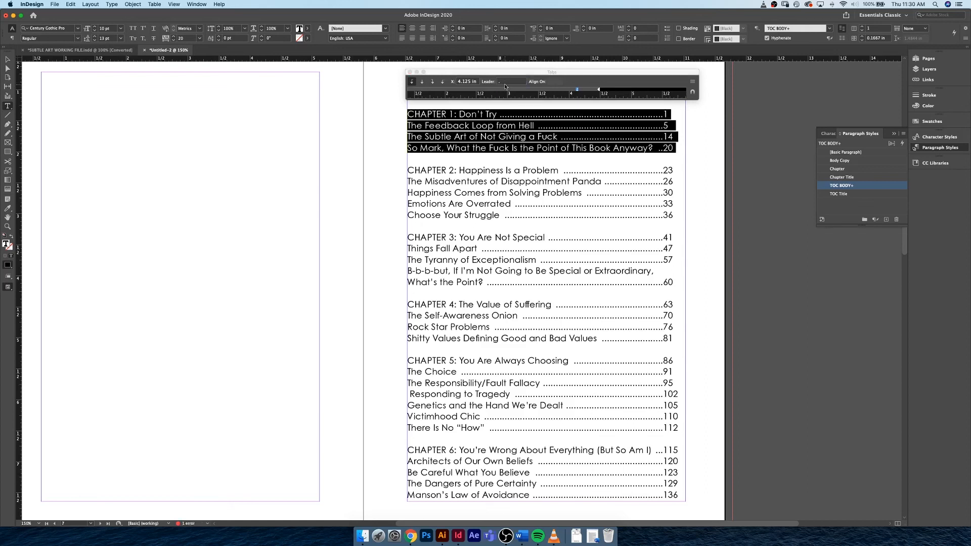
- Clear the text selection and close the tab settings
{"action": "left_click", "coordinate": [500, 114]}
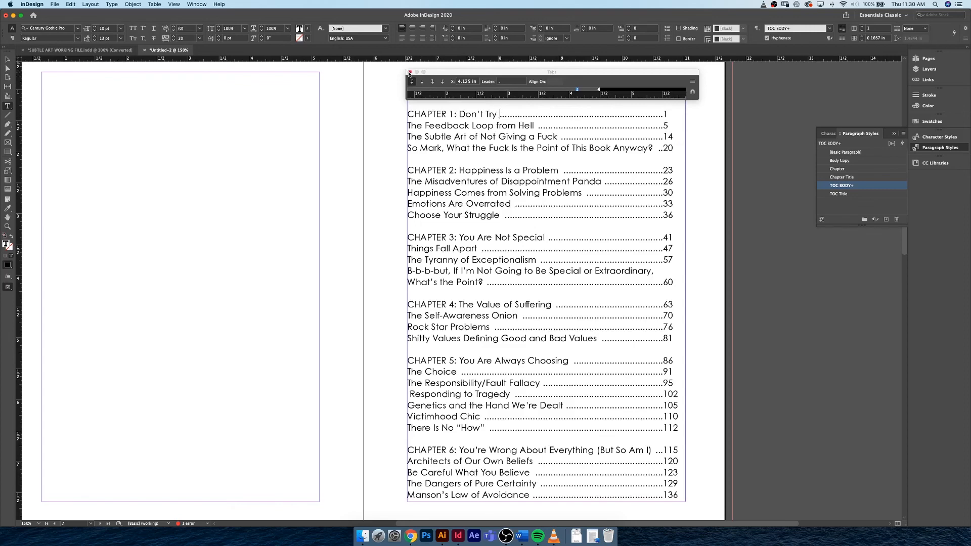
{"action": "left_click", "coordinate": [410, 72]}
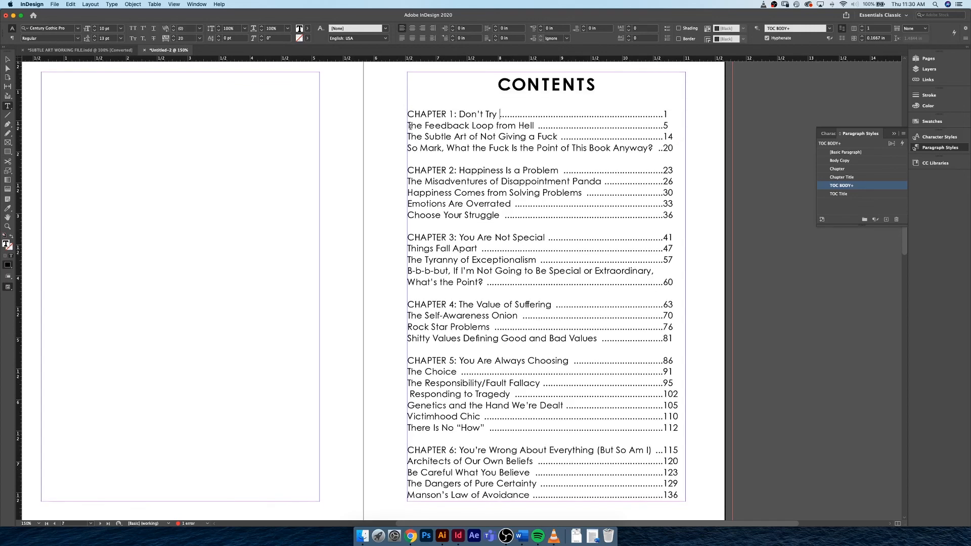
- Insert a forced line break before "Special" in the two-line "B-b-b-but, If I'm Not Going to Be Special or Extraordinary" entry under CHAPTER 3
{"action": "scroll", "coordinate": [411, 127], "scroll_direction": "down", "scroll_amount": 10}
{"action": "scroll", "coordinate": [411, 127], "scroll_direction": "up", "scroll_amount": 5}
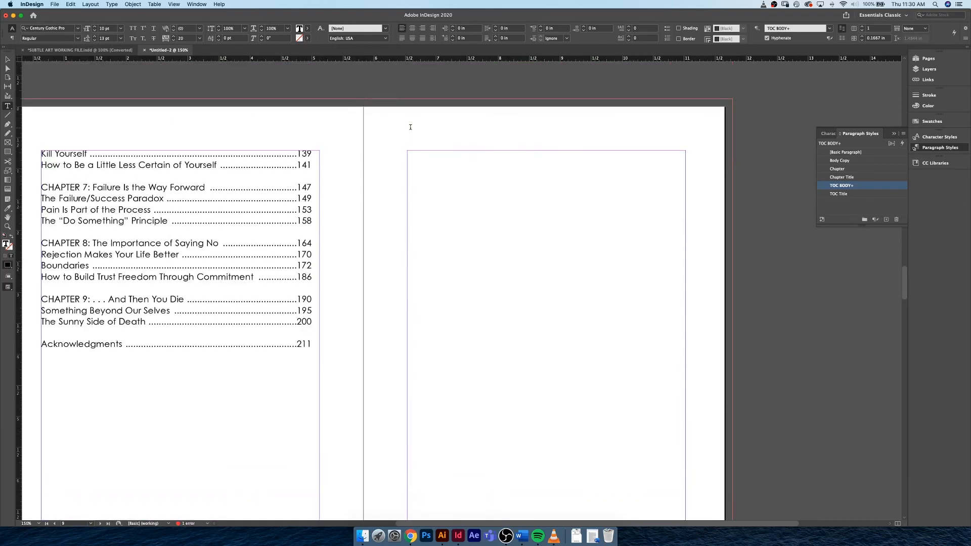
{"action": "scroll", "coordinate": [410, 127], "scroll_direction": "up", "scroll_amount": 8}
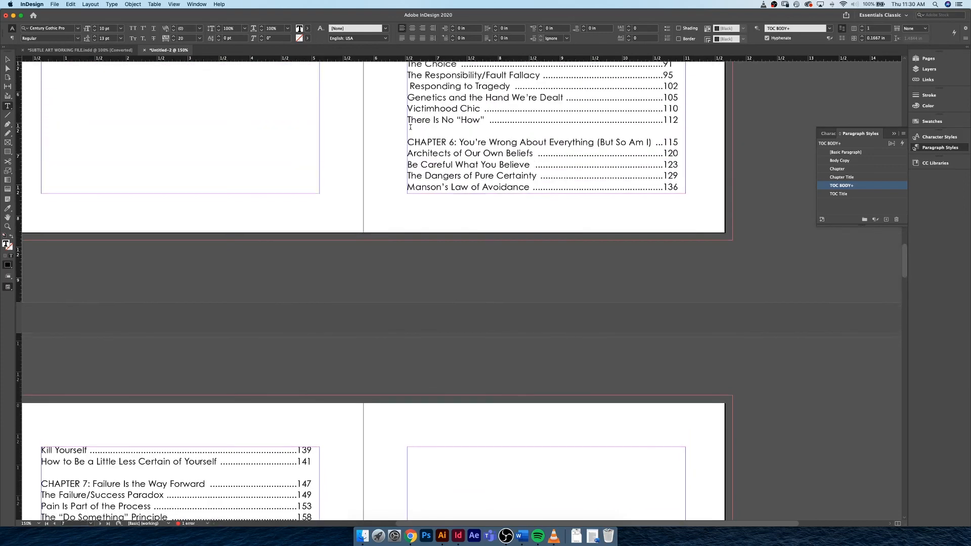
{"action": "scroll", "coordinate": [411, 127], "scroll_direction": "up", "scroll_amount": 4}
{"action": "scroll", "coordinate": [410, 128], "scroll_direction": "up", "scroll_amount": 4}
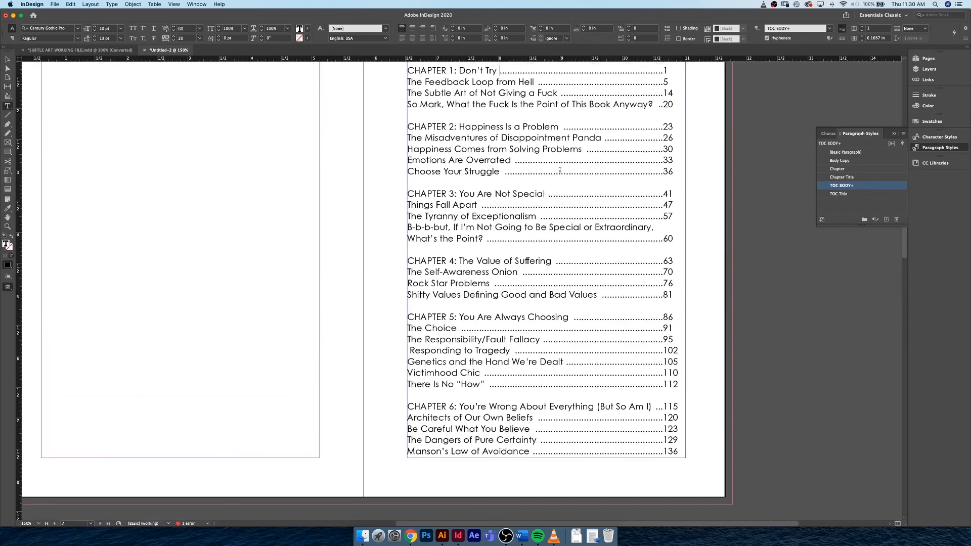
{"action": "left_click", "coordinate": [549, 227]}
{"action": "key", "text": "shift+Return"}
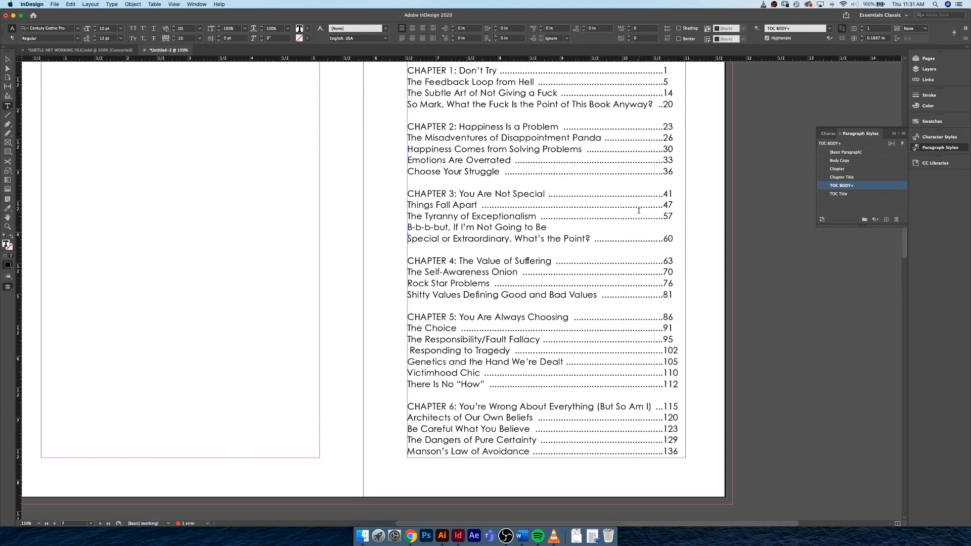
{"action": "scroll", "coordinate": [639, 209], "scroll_direction": "up", "scroll_amount": 5}
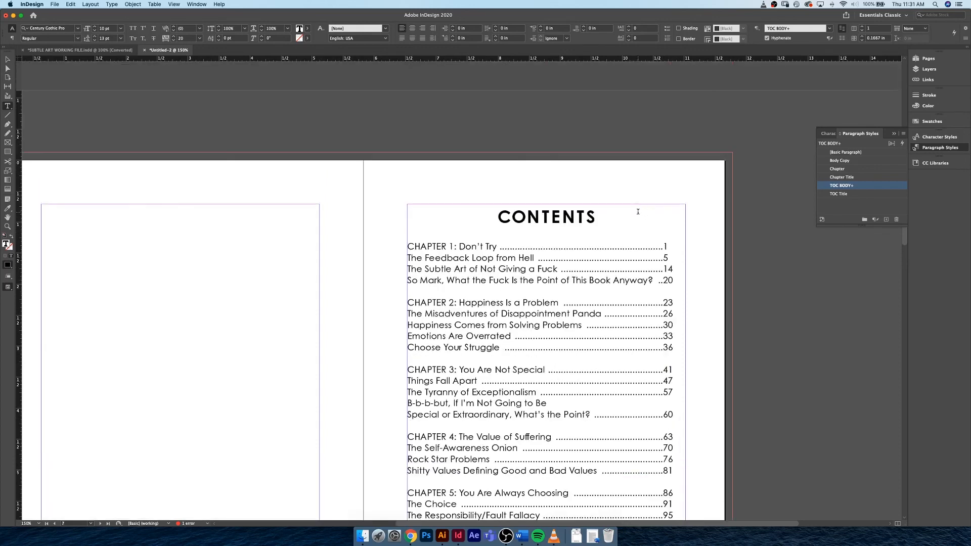
{"action": "scroll", "coordinate": [639, 219], "scroll_direction": "down", "scroll_amount": 5}
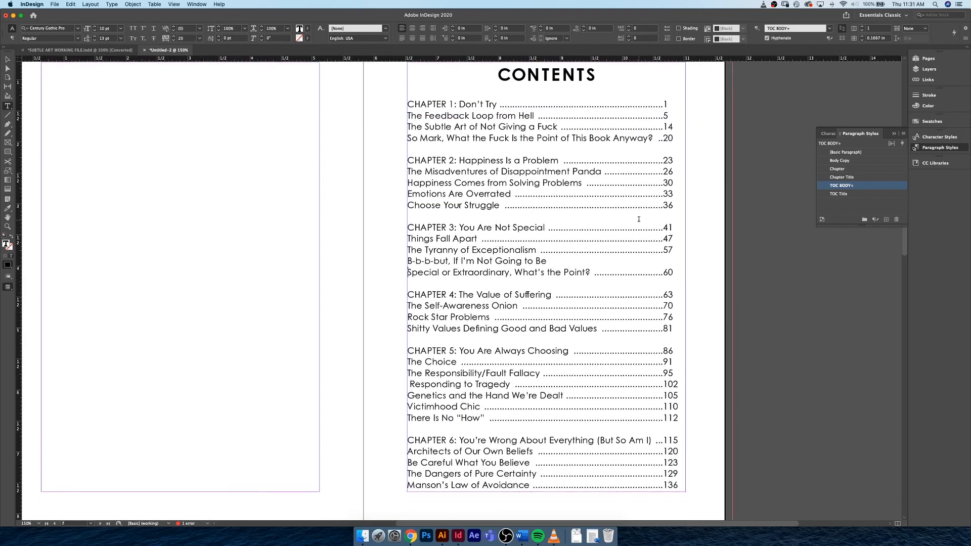
{"action": "scroll", "coordinate": [639, 219], "scroll_direction": "down", "scroll_amount": 6}
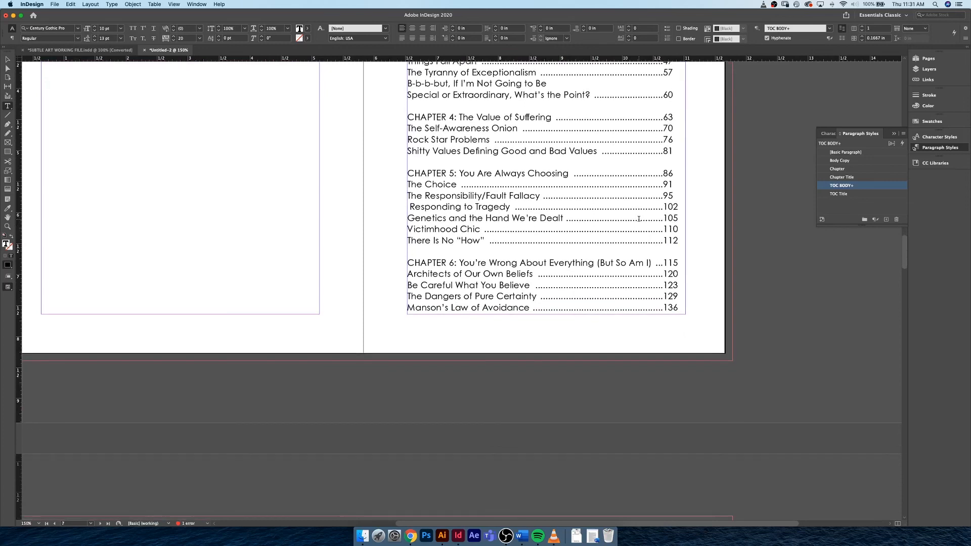
{"action": "scroll", "coordinate": [639, 218], "scroll_direction": "down", "scroll_amount": 10}
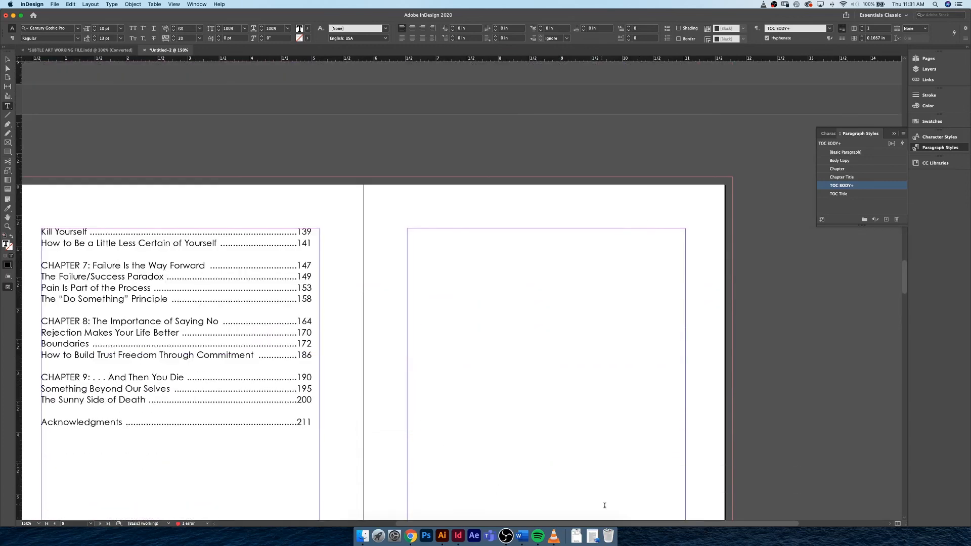
{"action": "left_click_drag", "start_coordinate": [625, 525], "coordinate": [564, 523]}
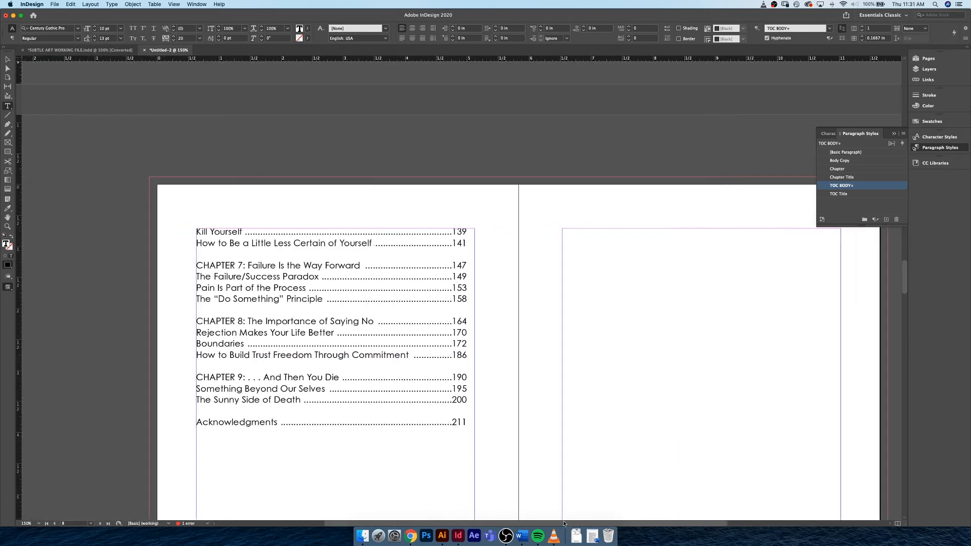